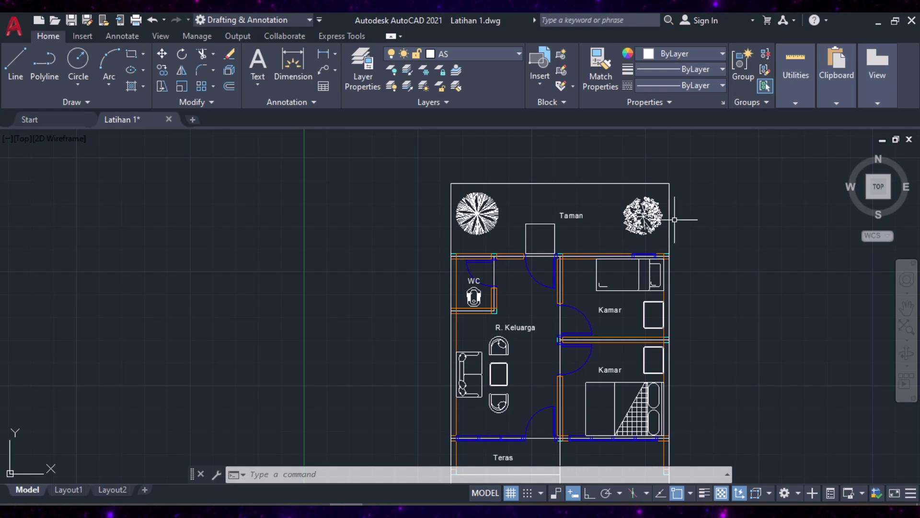
- Make Dimensi the current layer in the layer properties
scroll(651, 349, down, 2)
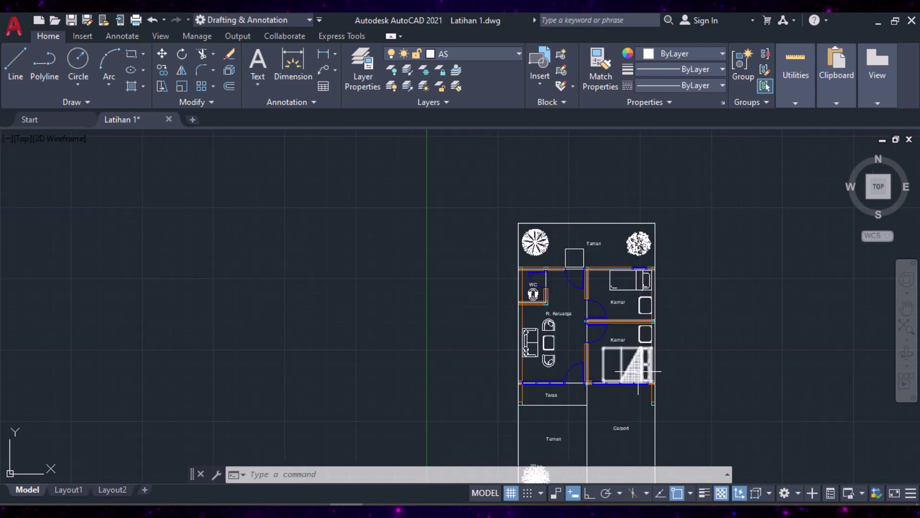
middle_drag(592, 347, 572, 307)
scroll(550, 294, up, 2)
scroll(577, 321, down, 2)
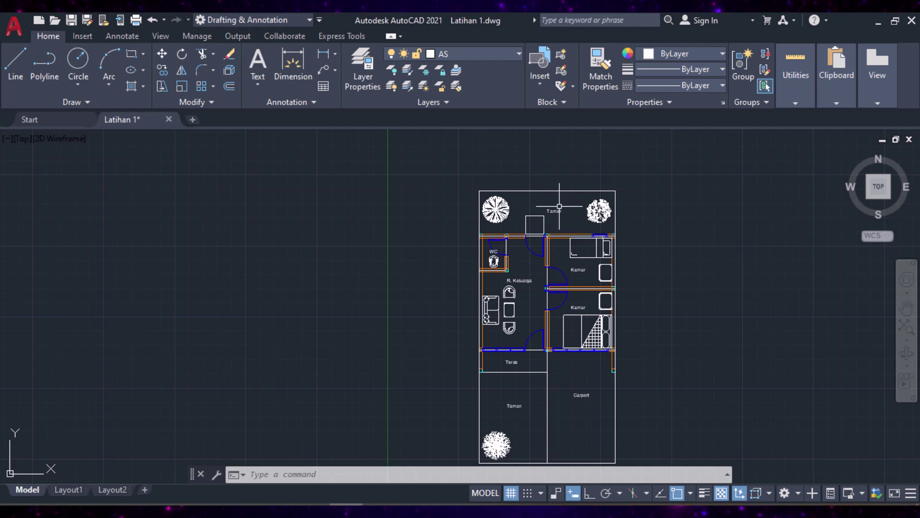
scroll(560, 205, up, 2)
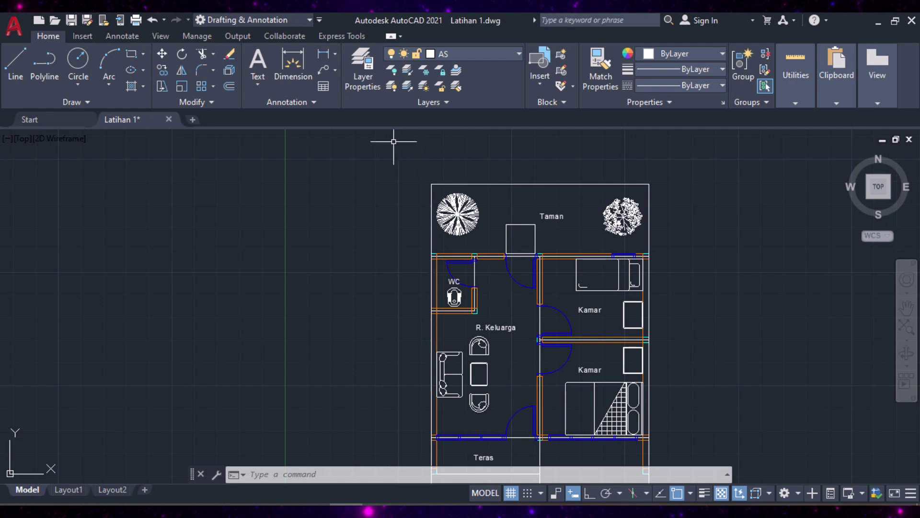
click(368, 78)
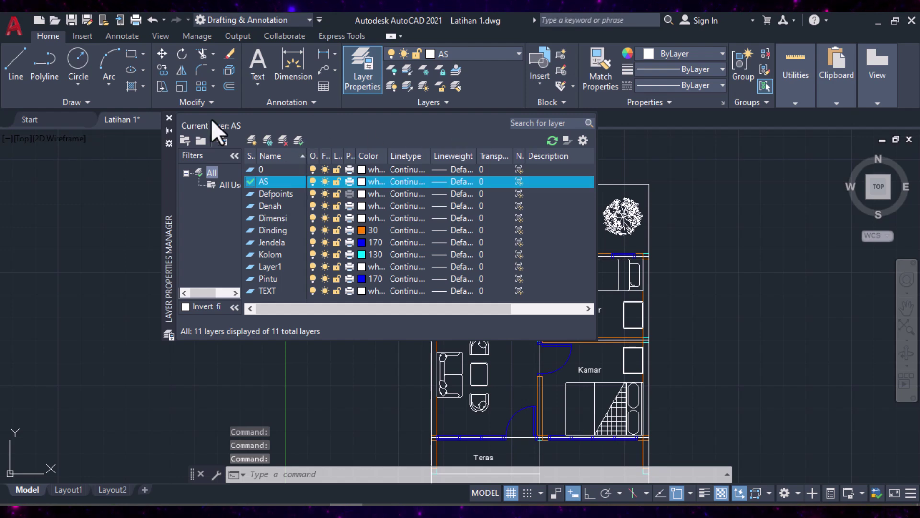
drag(176, 243, 369, 221)
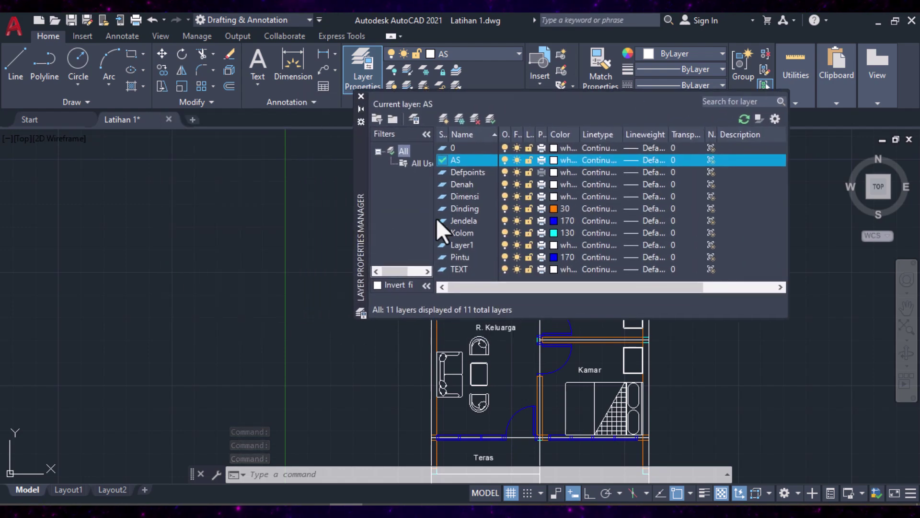
double_click(467, 199)
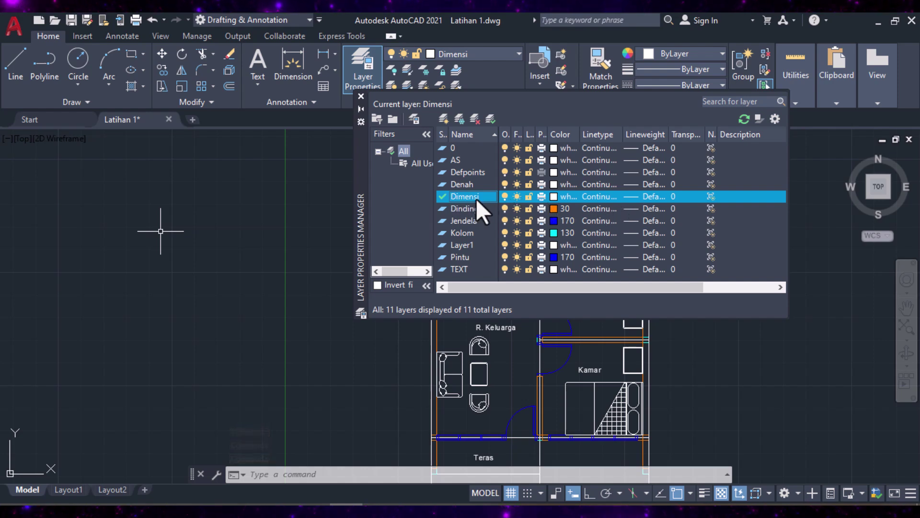
click(361, 97)
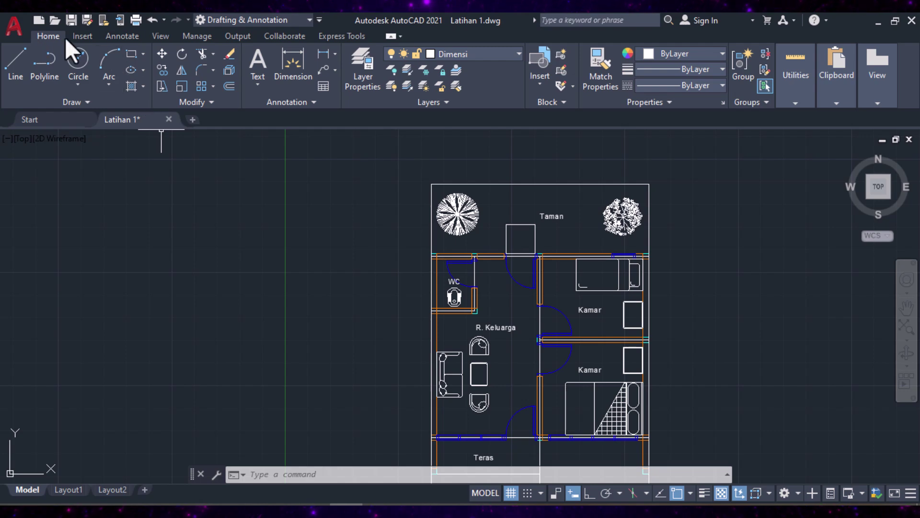
- Choose the Standard dimension style as the current style for annotating the plan
click(121, 39)
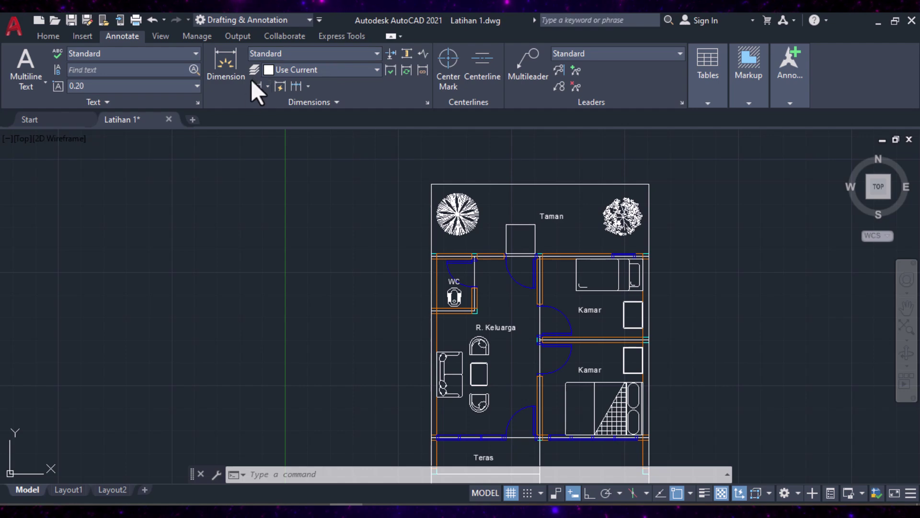
click(340, 55)
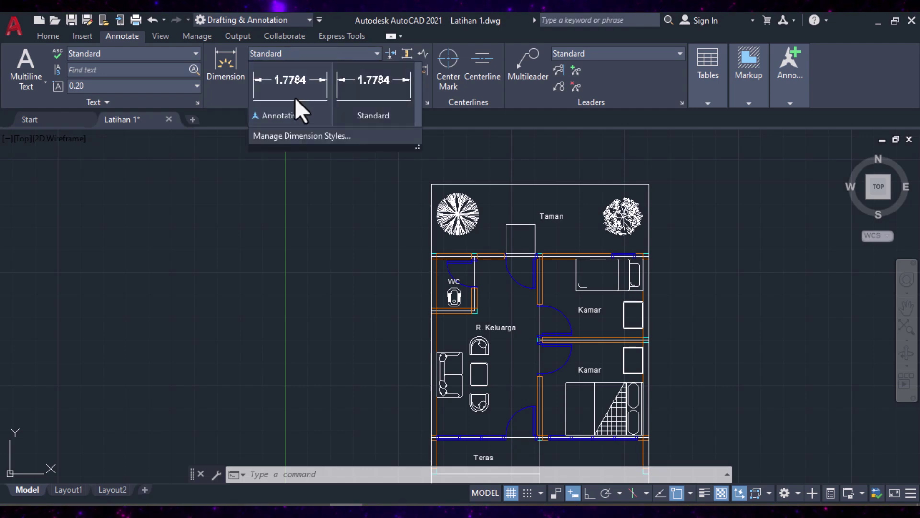
click(378, 102)
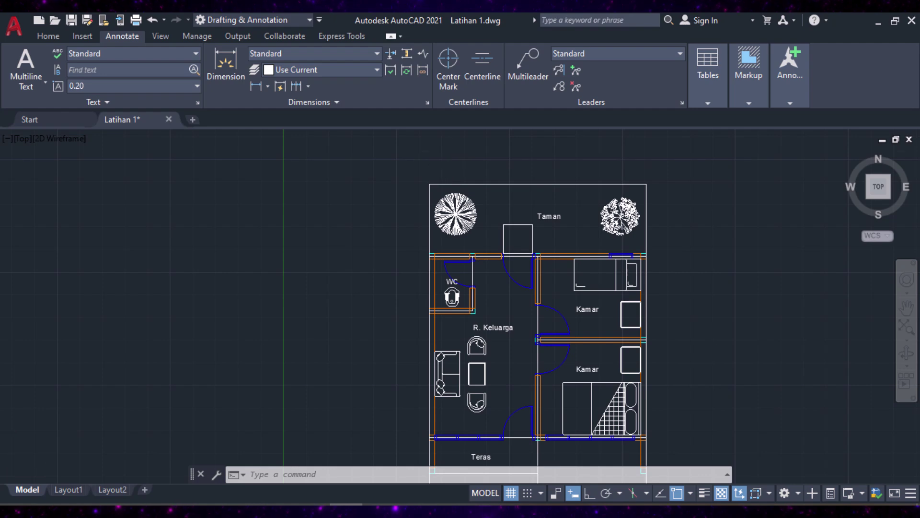
- Add a horizontal linear dimension across the full width of the plan's upper boundary, placing the dimension line just above it
scroll(455, 163, up, 4)
click(462, 161)
click(489, 164)
click(470, 160)
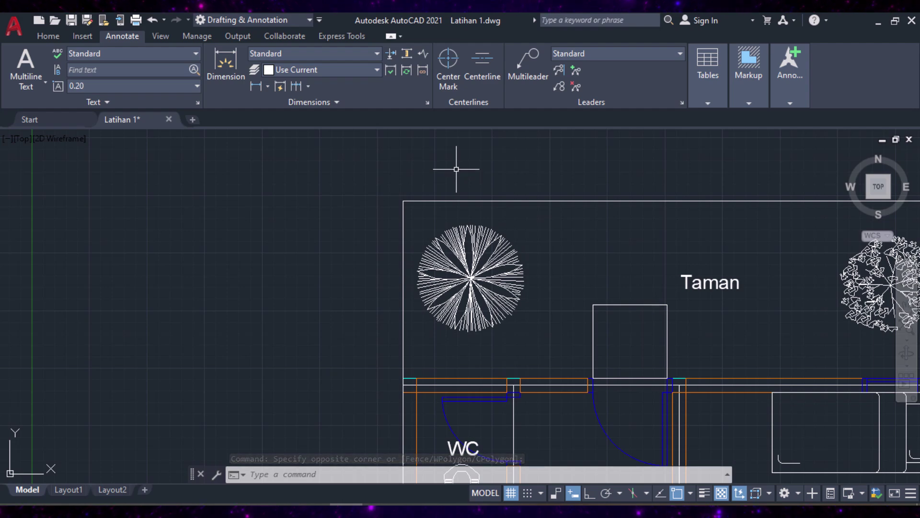
text(DLI)
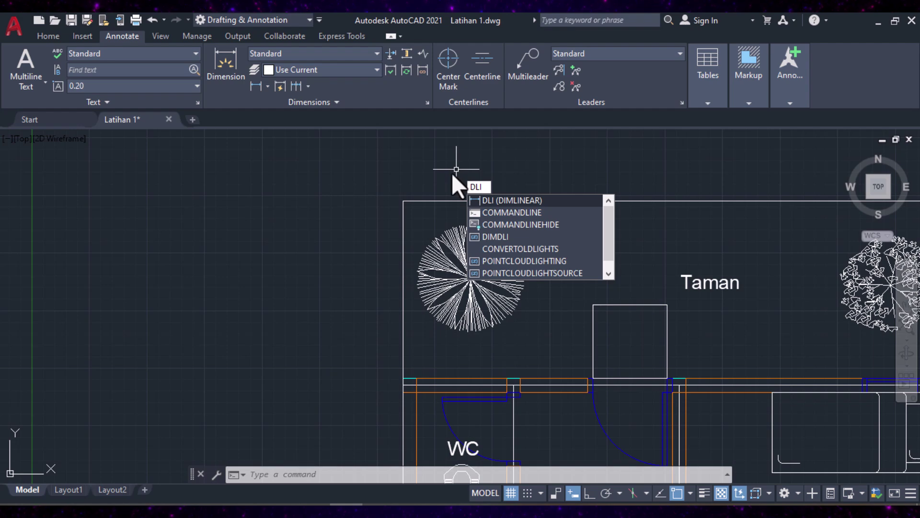
key(Return)
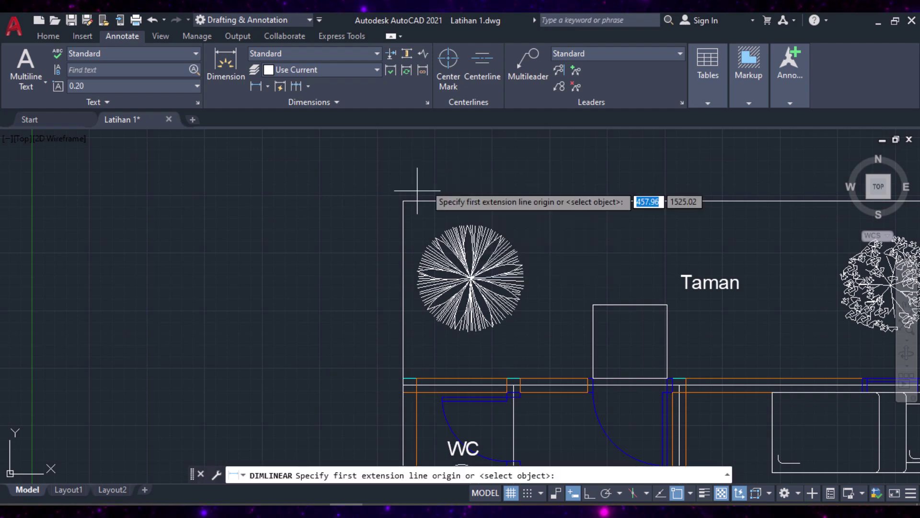
click(403, 201)
scroll(393, 211, down, 4)
scroll(598, 181, up, 4)
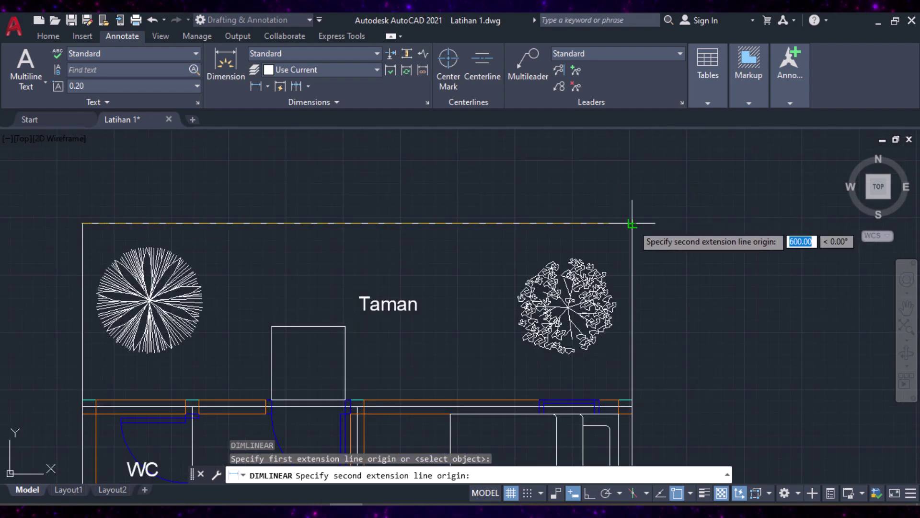
click(633, 222)
scroll(658, 226, down, 3)
scroll(660, 235, up, 4)
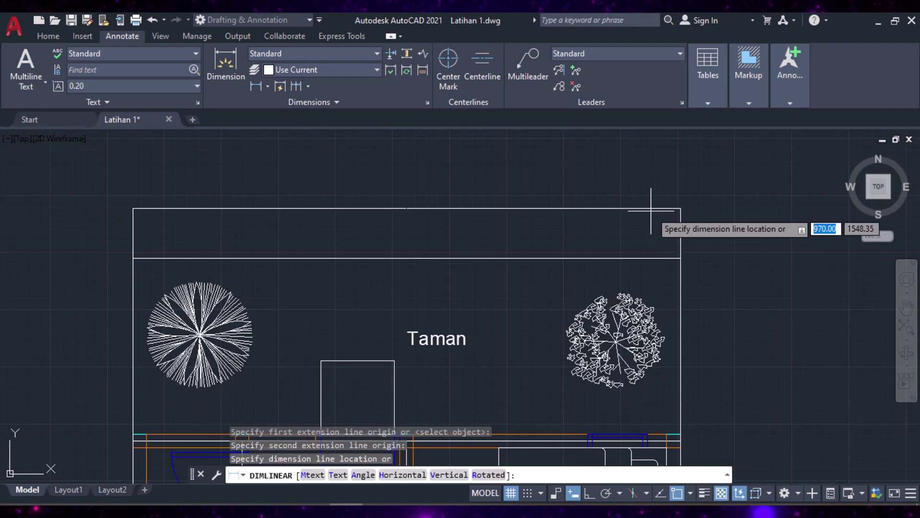
click(651, 226)
- Add a vertical linear dimension from the upper-right boundary corner to the centerline of the wall below Taman, placed outside the right boundary
scroll(699, 211, down, 3)
scroll(691, 211, up, 5)
key(space)
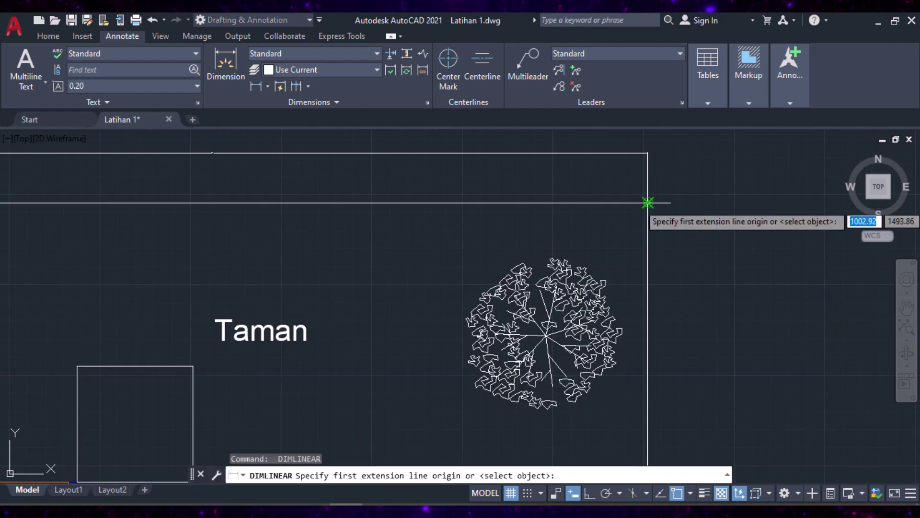
click(649, 202)
scroll(663, 211, down, 3)
scroll(649, 319, up, 4)
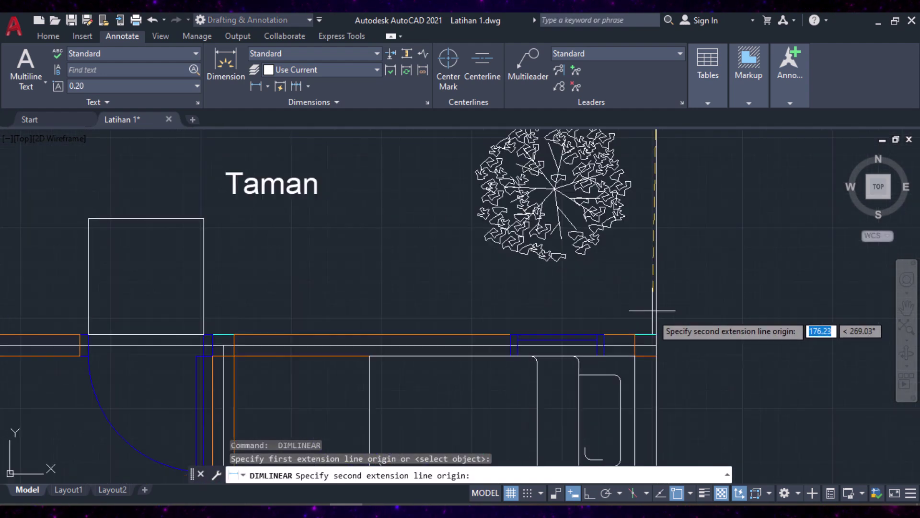
click(656, 344)
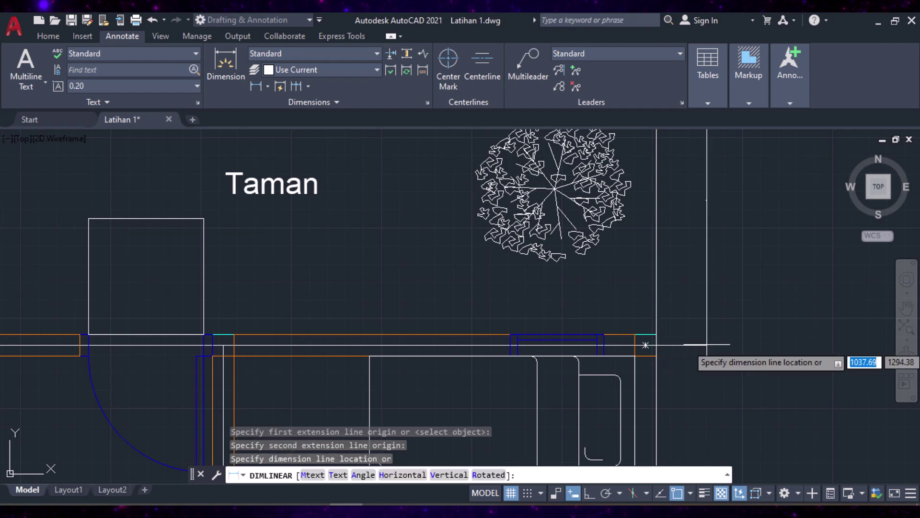
click(701, 342)
- Dimension the upper Kamar's height between its two wall centerlines along the right boundary, aligning it with the Taman dimension
scroll(695, 312, down, 3)
scroll(688, 273, up, 4)
scroll(699, 291, down, 4)
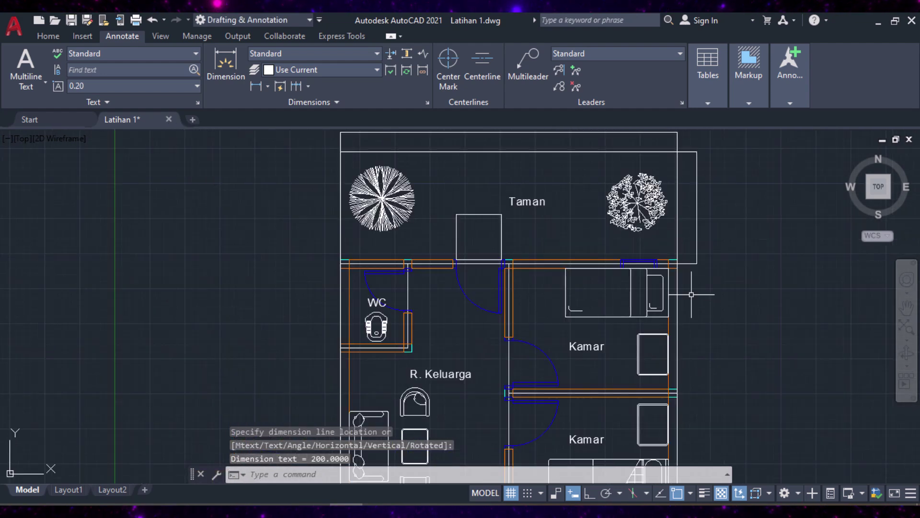
scroll(677, 394, up, 4)
key(Return)
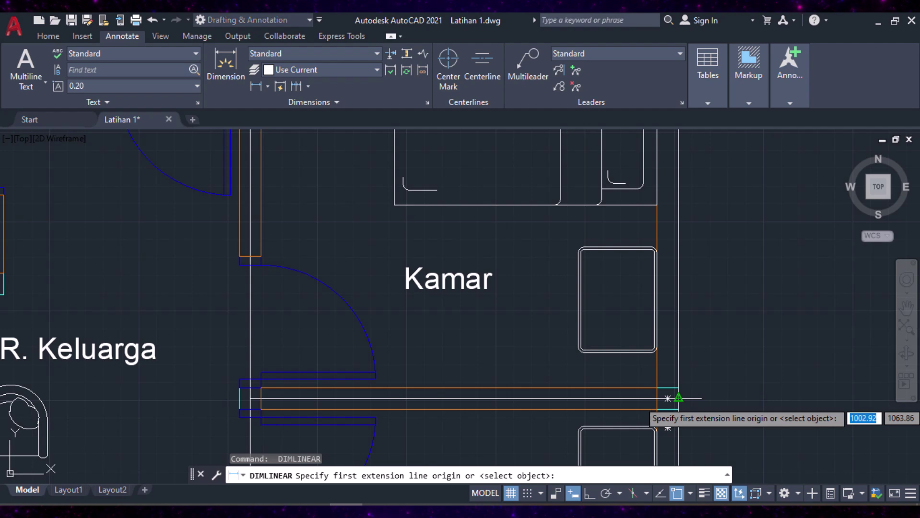
click(680, 398)
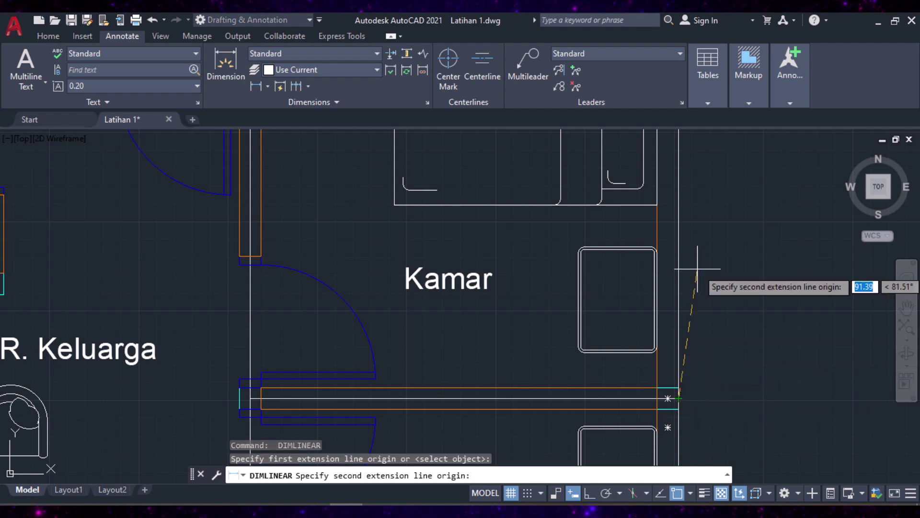
scroll(678, 206, down, 4)
scroll(689, 147, up, 4)
scroll(689, 147, up, 2)
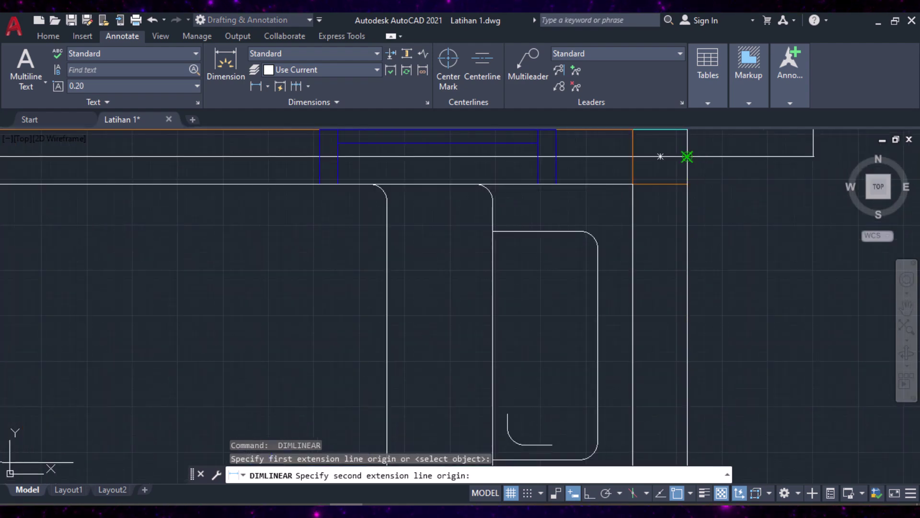
click(686, 154)
click(816, 155)
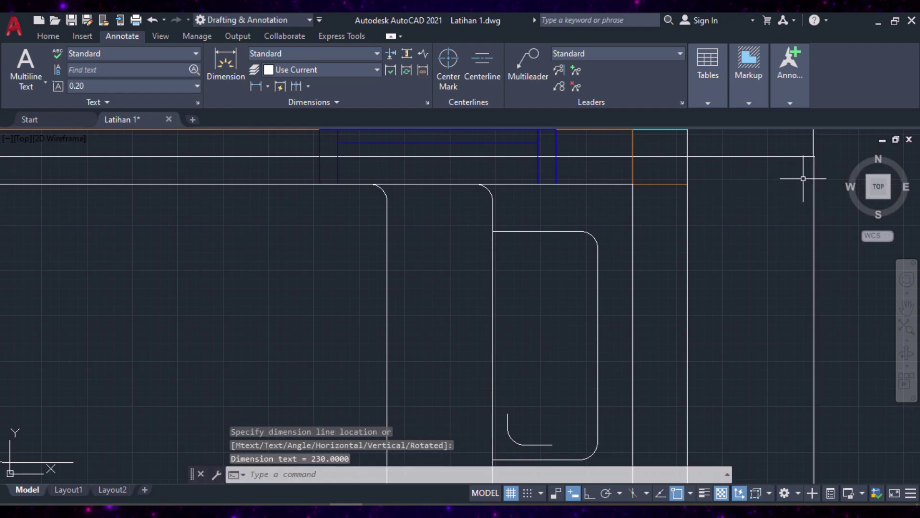
- Examine the text size of the upper boundary's dimension compared with the floor plan
scroll(813, 163, up, 2)
scroll(766, 197, down, 7)
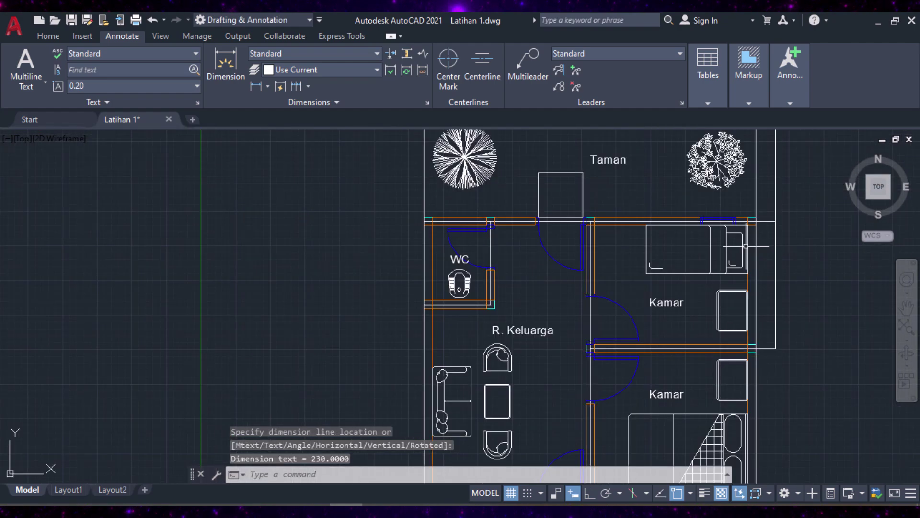
scroll(687, 187, up, 4)
scroll(603, 345, up, 4)
scroll(657, 304, down, 3)
scroll(696, 292, up, 3)
scroll(660, 305, up, 3)
scroll(811, 254, up, 2)
scroll(786, 281, up, 2)
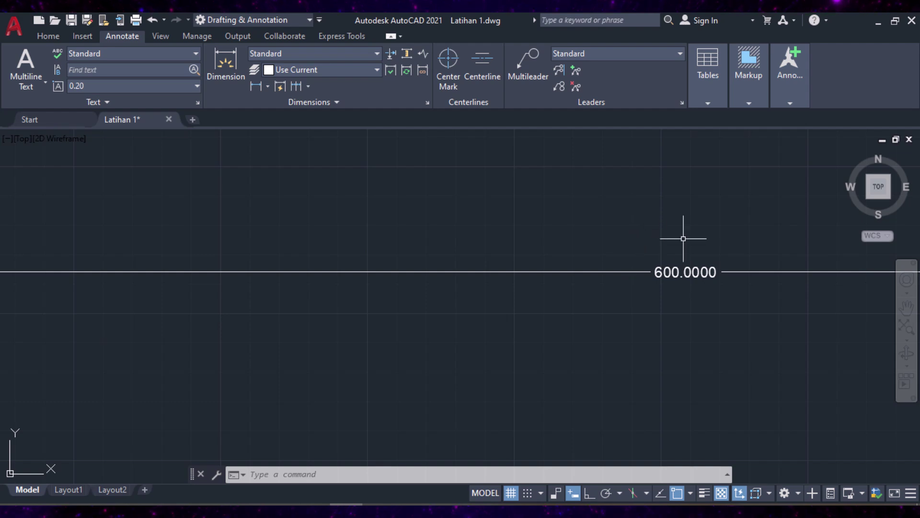
scroll(648, 229, down, 5)
scroll(649, 222, up, 2)
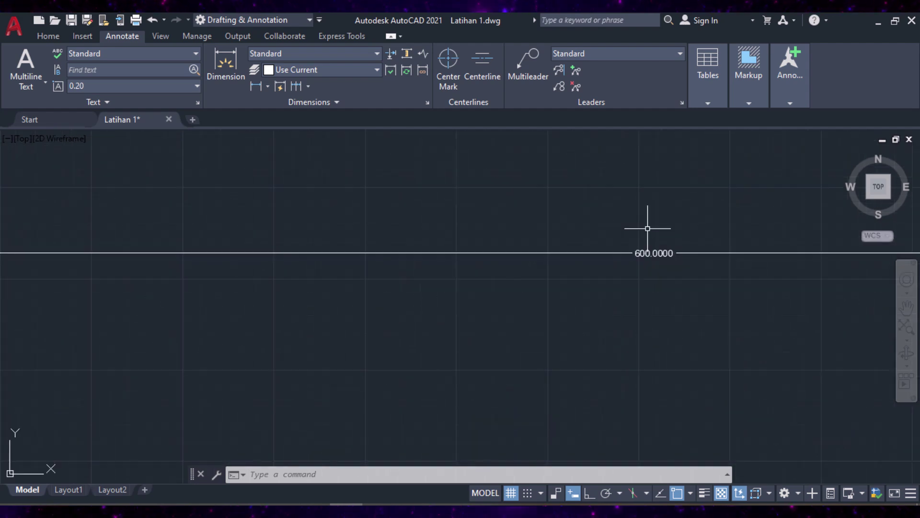
scroll(667, 233, down, 3)
scroll(666, 242, down, 5)
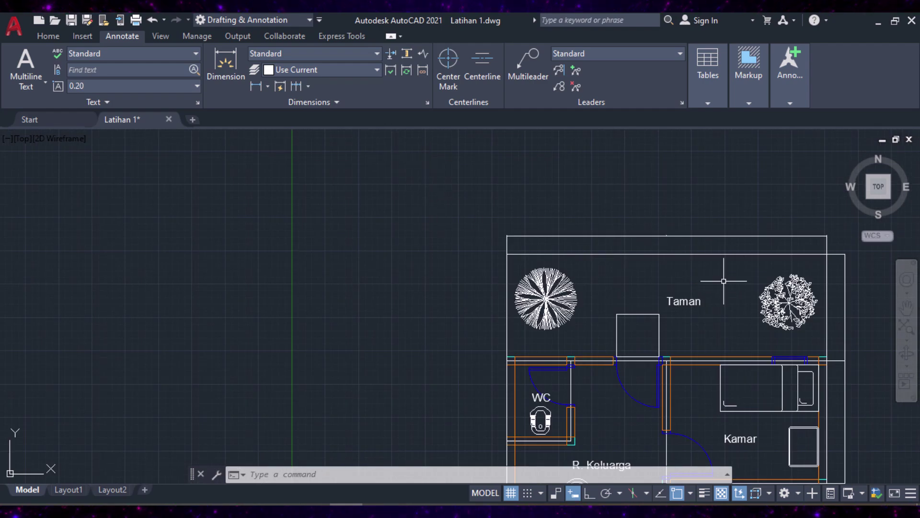
scroll(700, 239, up, 2)
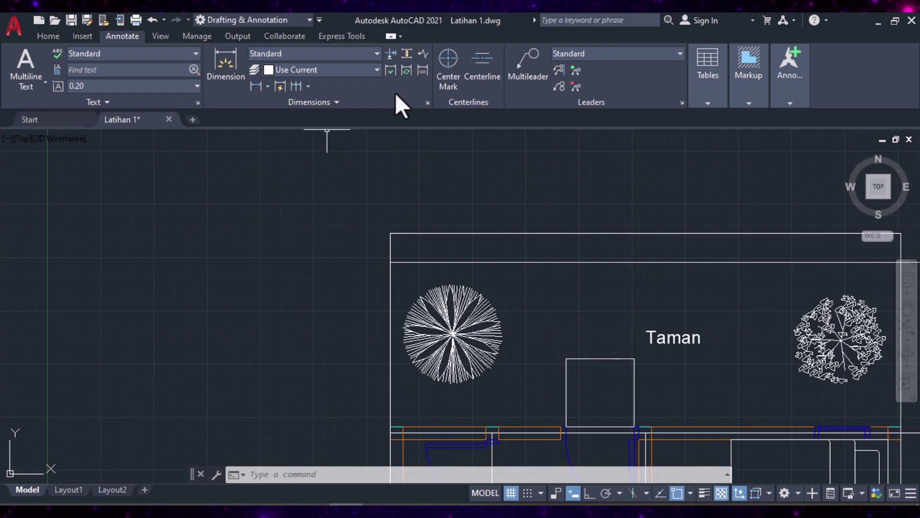
click(427, 102)
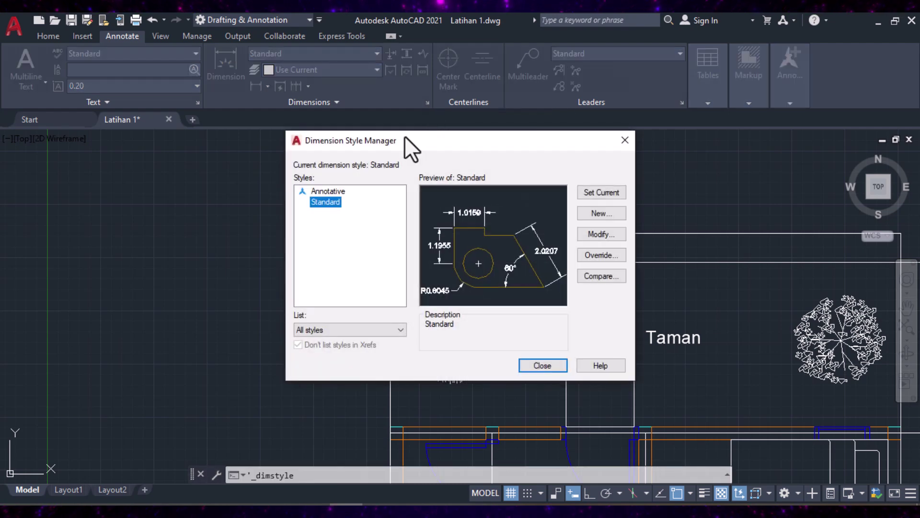
click(625, 140)
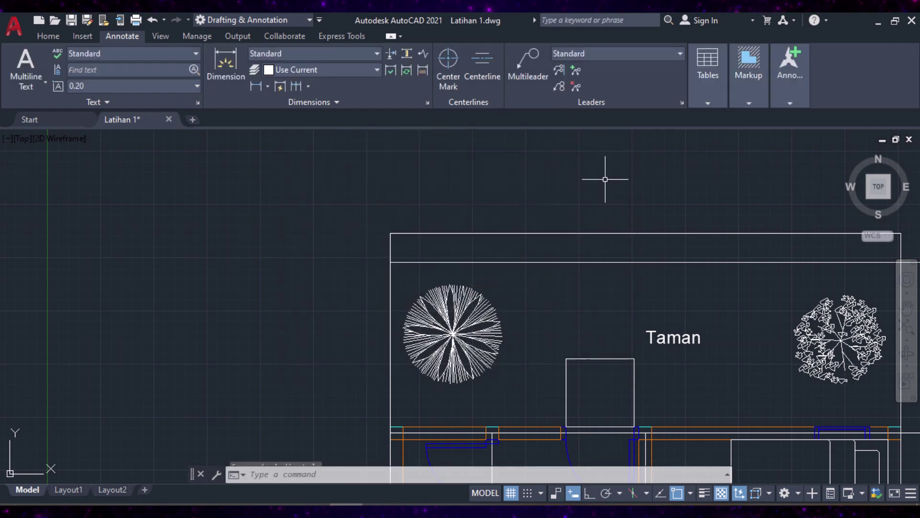
click(594, 192)
click(569, 184)
- Create a dimension style named Denah based on Standard for all dimensions, and open its settings
text(d)
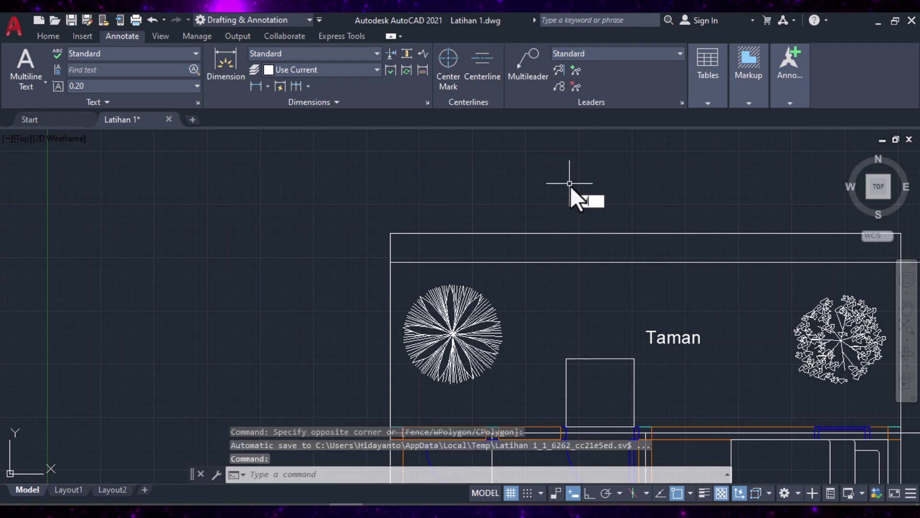
key(Return)
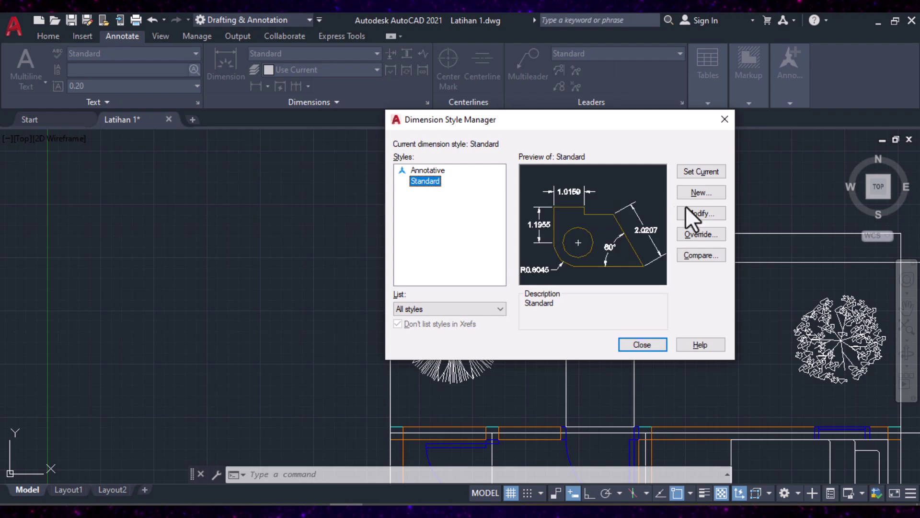
click(695, 193)
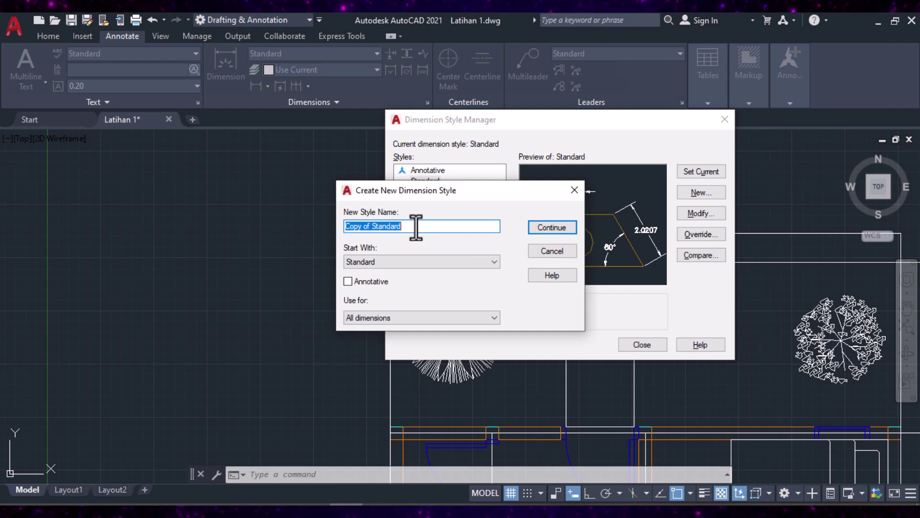
text(Denah)
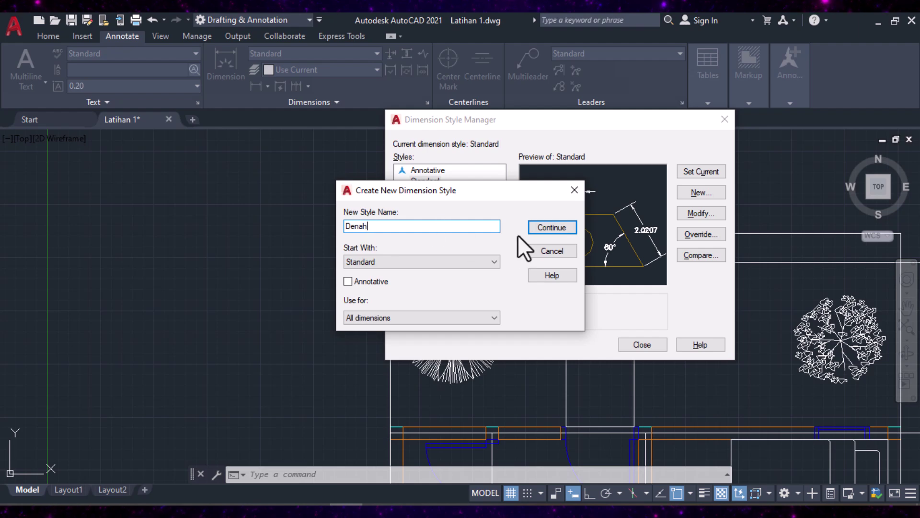
click(557, 224)
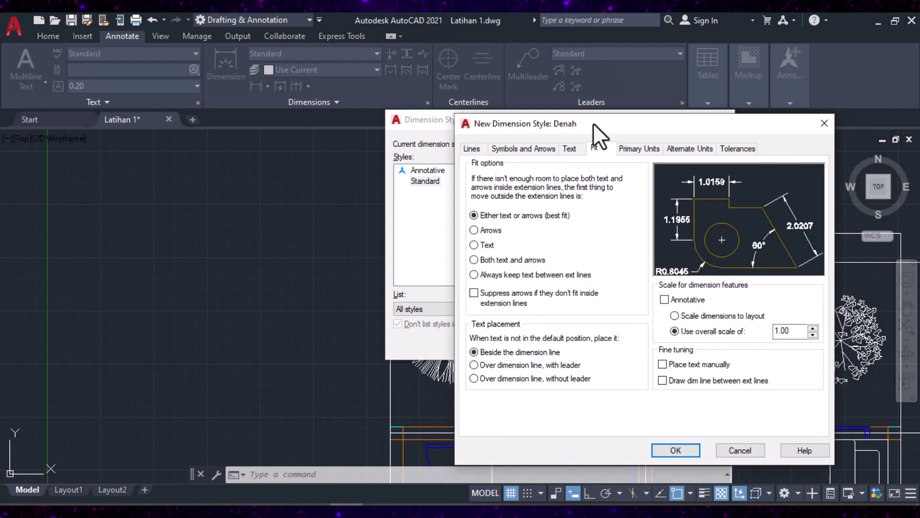
- Review the Denah style's settings for lines, symbols and arrows, text, fit, primary units, alternate units and tolerances
click(381, 125)
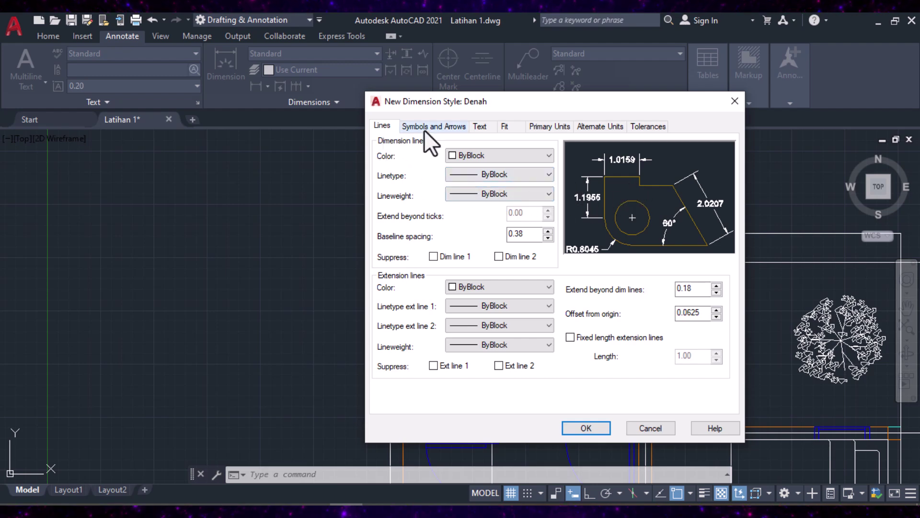
click(445, 130)
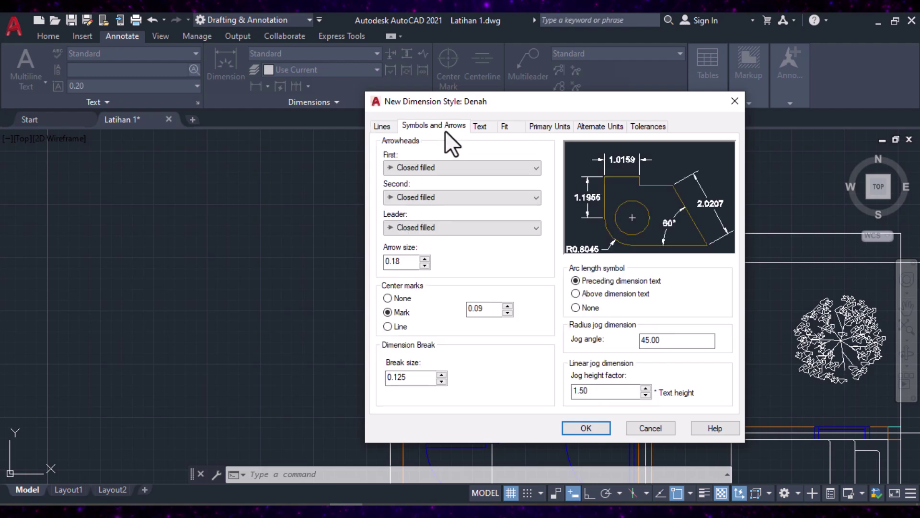
click(479, 127)
click(507, 127)
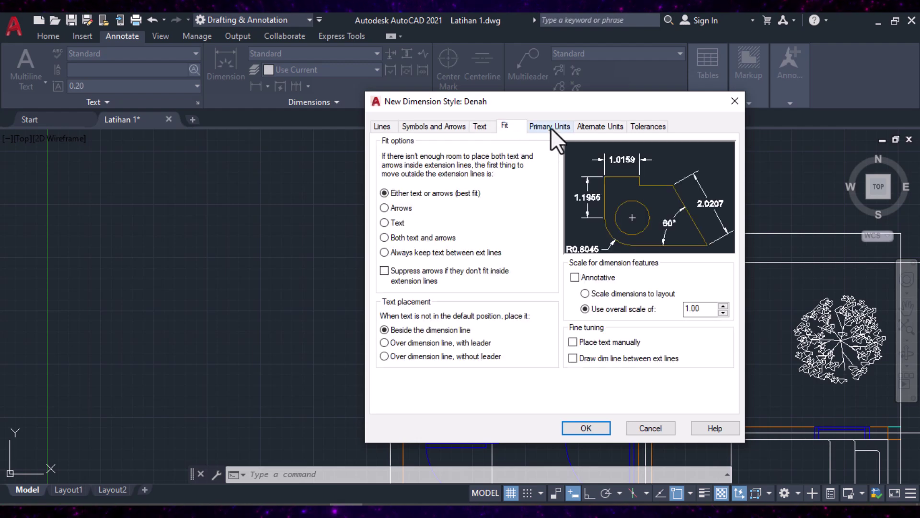
click(551, 128)
click(592, 125)
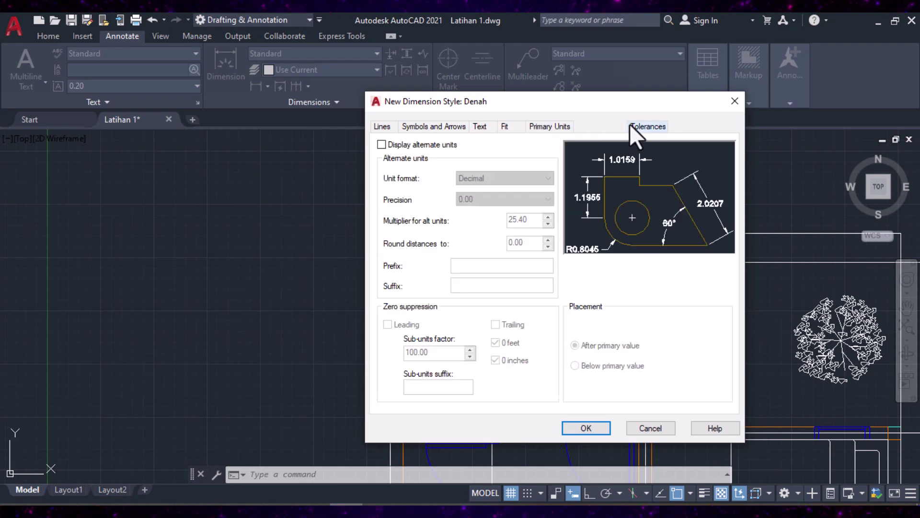
click(661, 127)
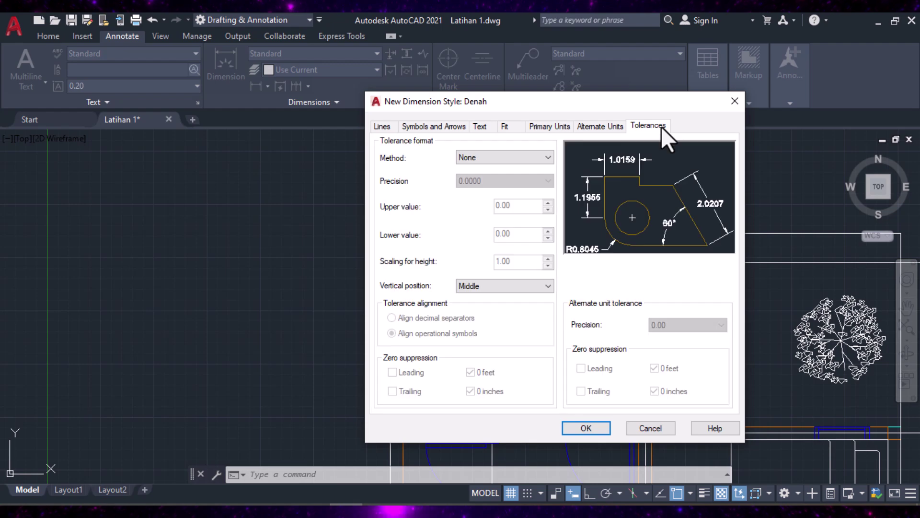
click(382, 127)
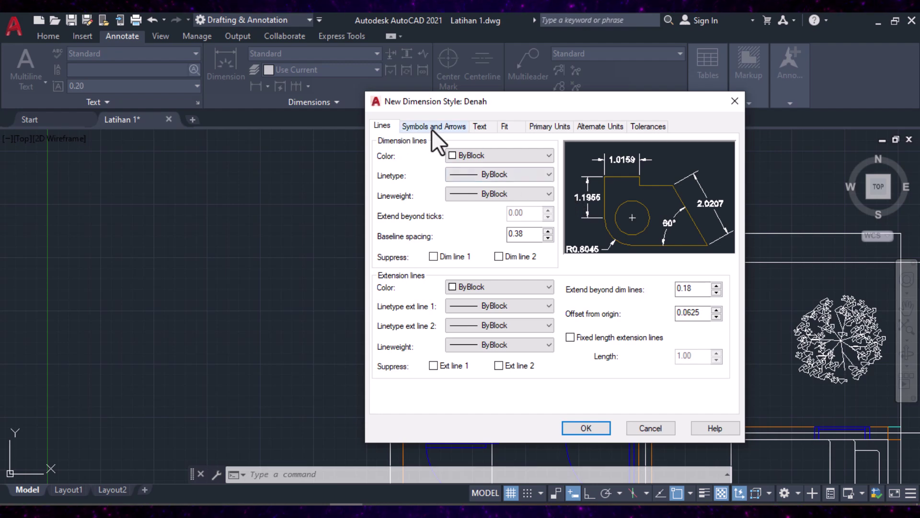
- Set the overall scale for dimension features of the new Denah style to 20 and save the style
click(508, 128)
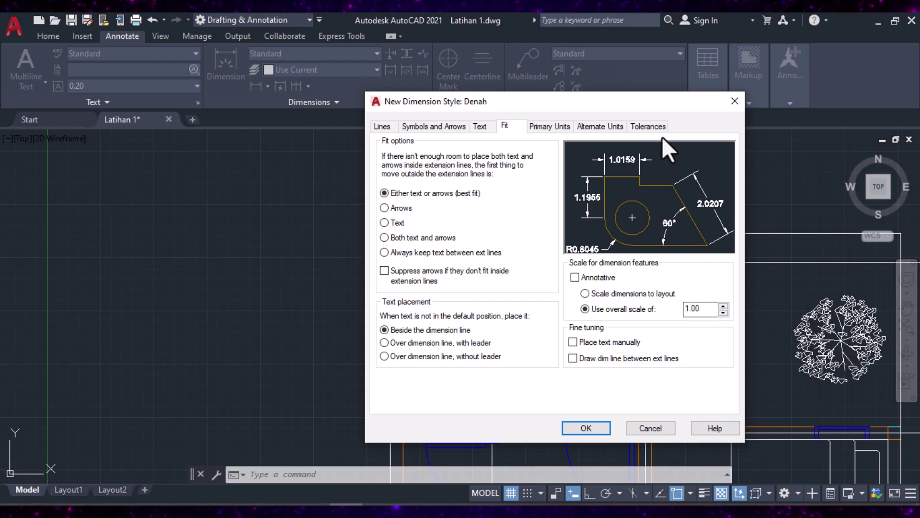
drag(614, 102, 499, 104)
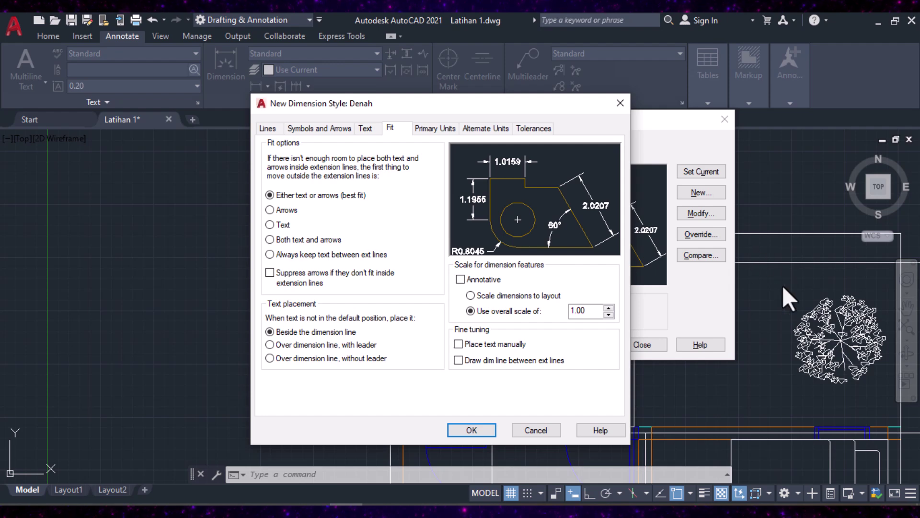
double_click(596, 310)
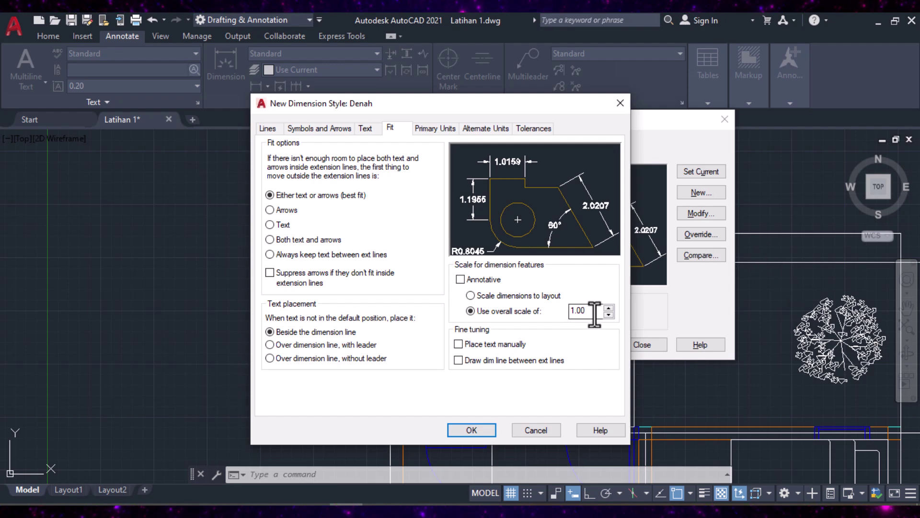
text(20)
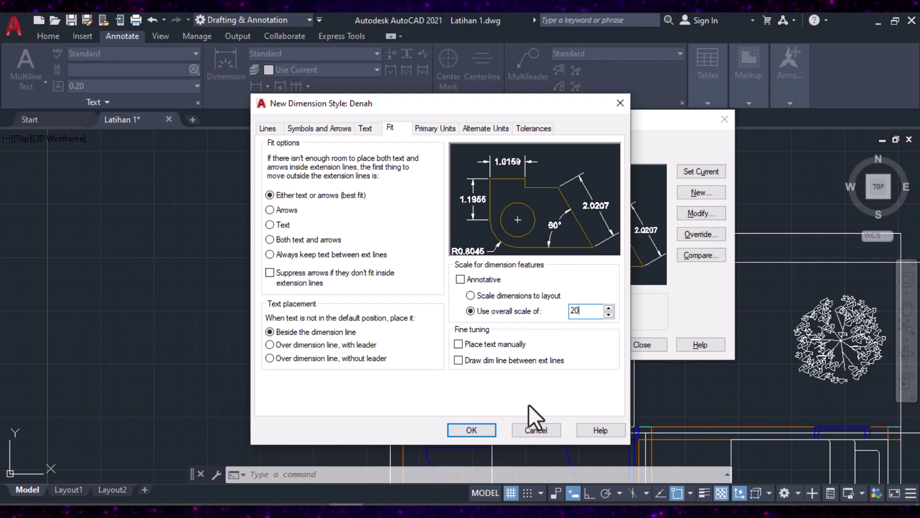
click(477, 430)
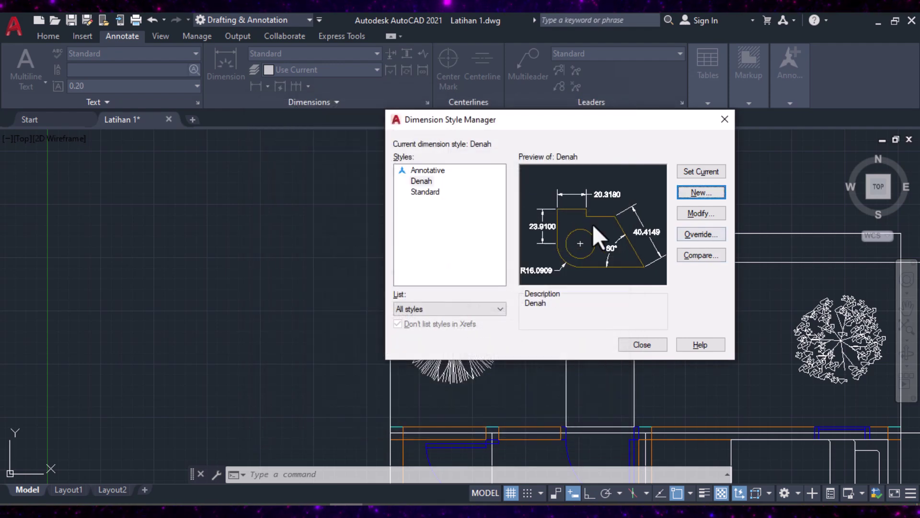
- Make Denah the current dimension style and close the style manager
click(418, 180)
click(710, 170)
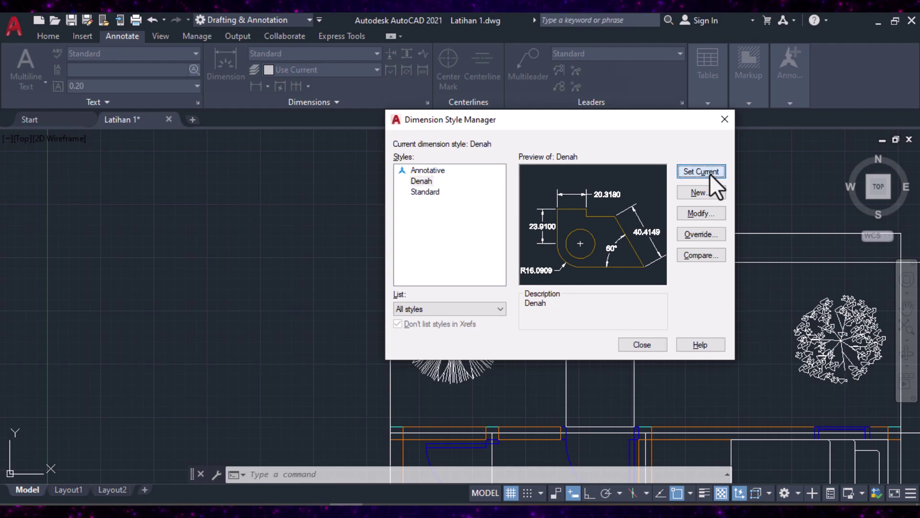
click(641, 345)
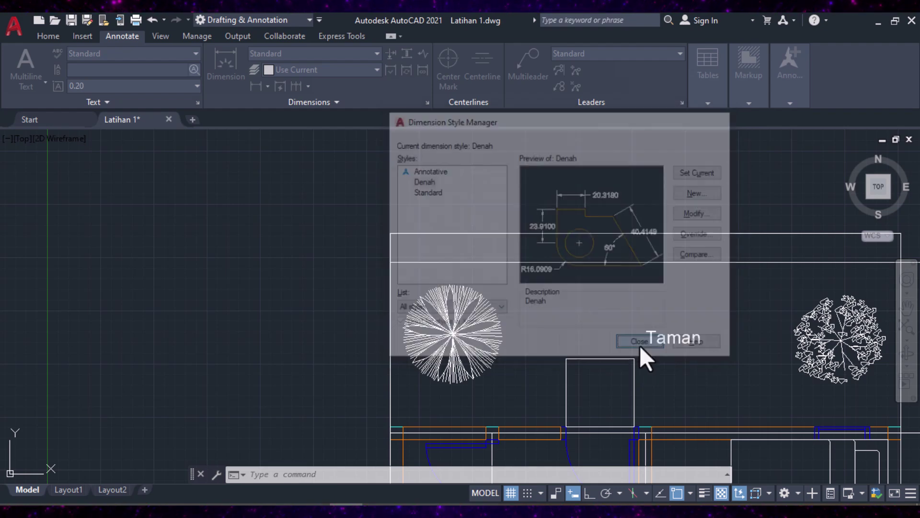
- Apply the Denah dimension style to the upper boundary dimension and the two vertical dimensions beside Taman and Kamar
click(638, 234)
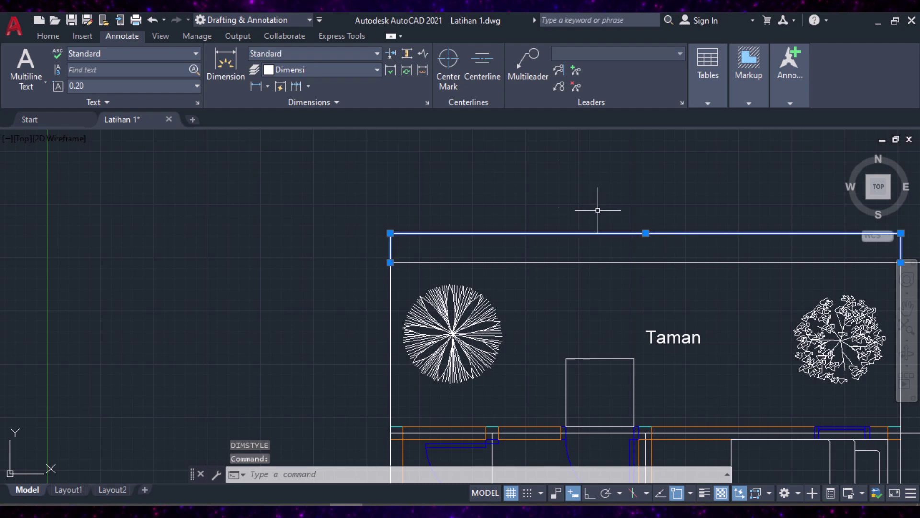
scroll(551, 201, down, 2)
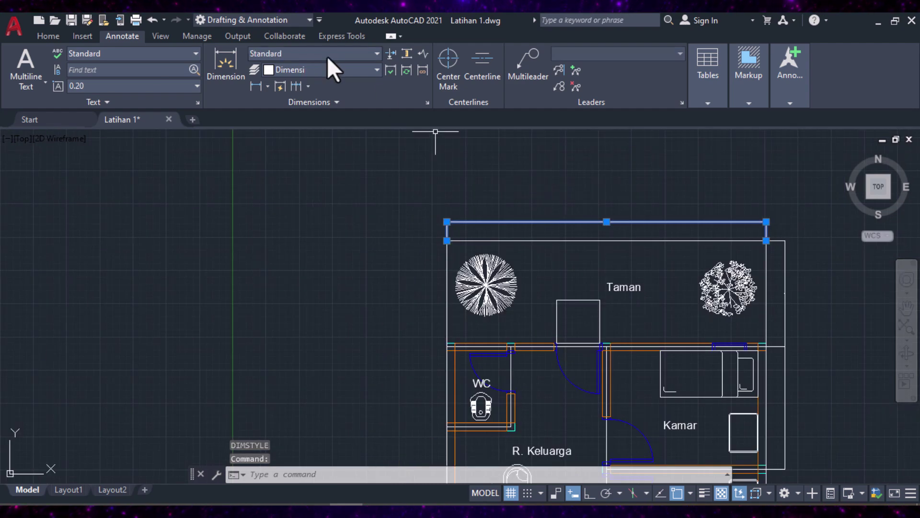
click(828, 309)
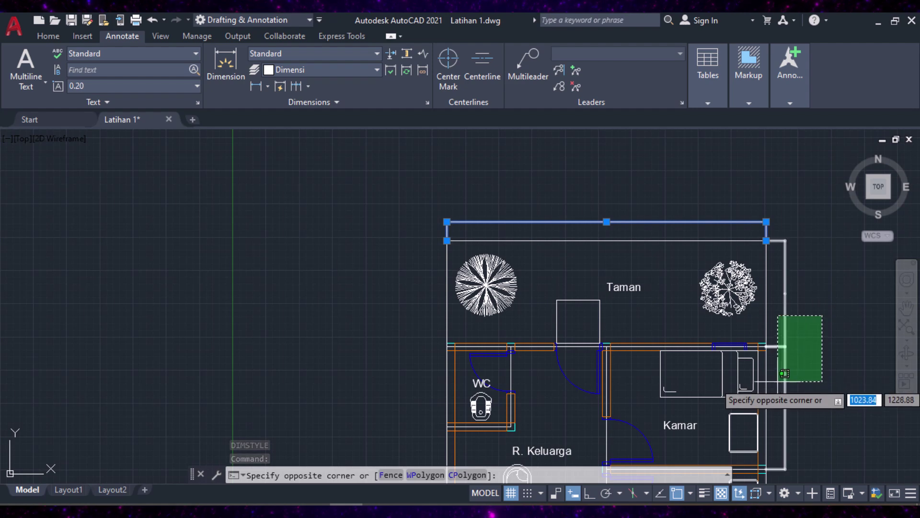
click(774, 408)
click(315, 53)
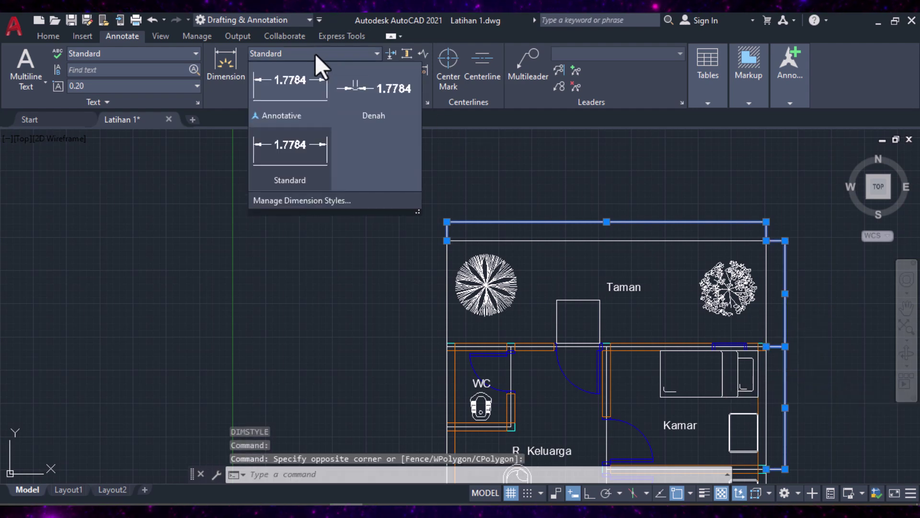
click(367, 94)
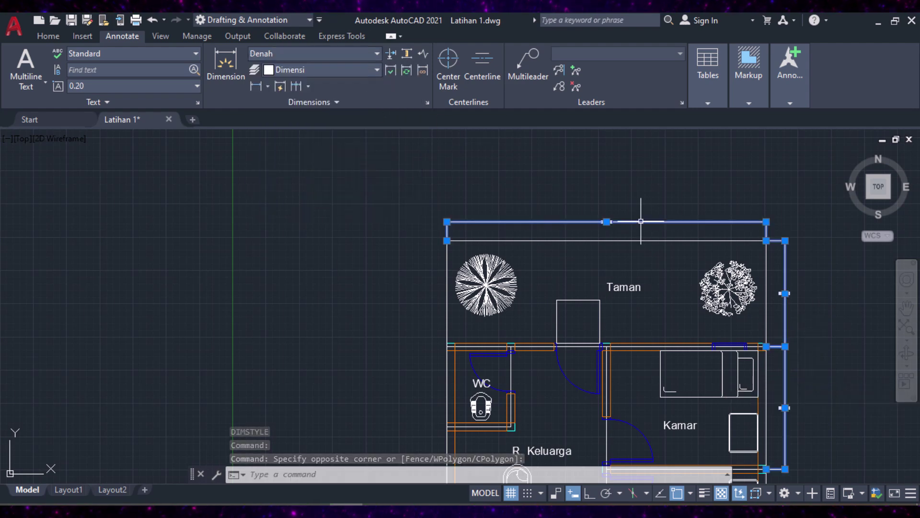
scroll(647, 202, up, 5)
scroll(696, 187, down, 3)
key(Escape)
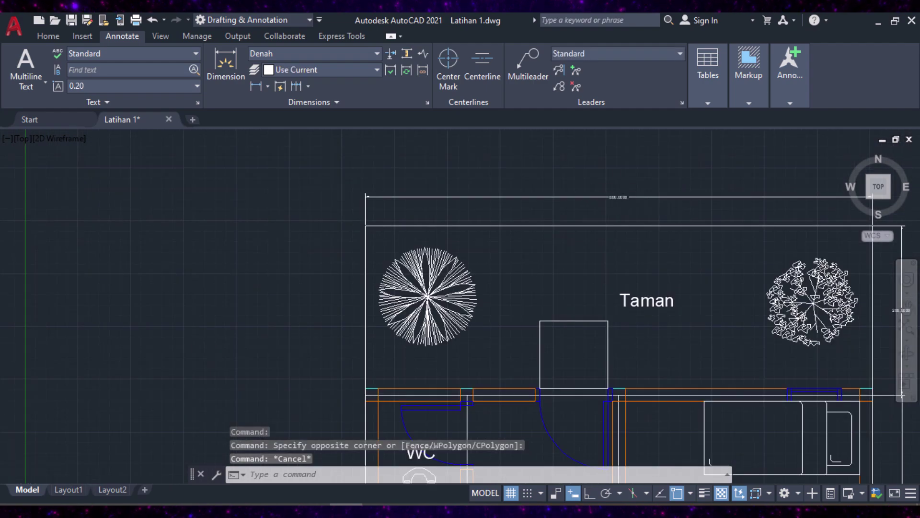
- Modify the Denah dimension style to use an overall scale of 50
scroll(618, 189, up, 5)
scroll(641, 226, down, 5)
scroll(644, 226, down, 3)
scroll(618, 220, up, 3)
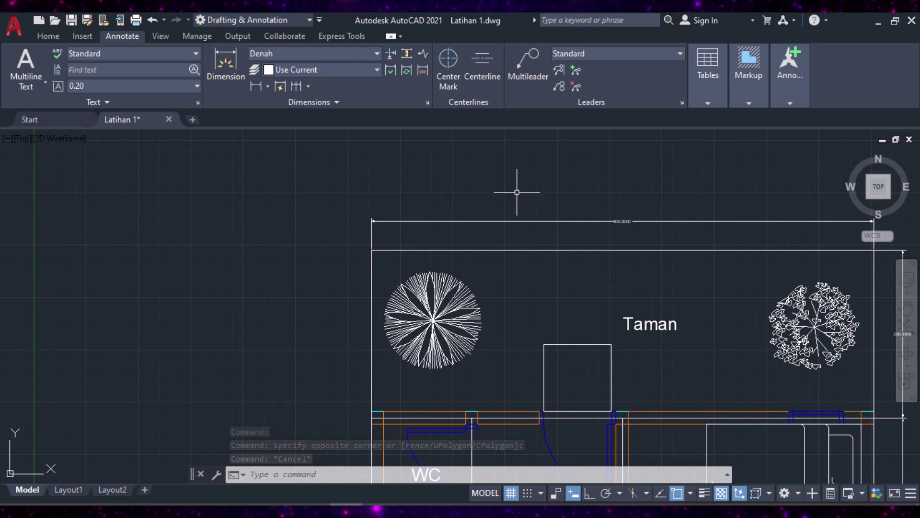
key(Return)
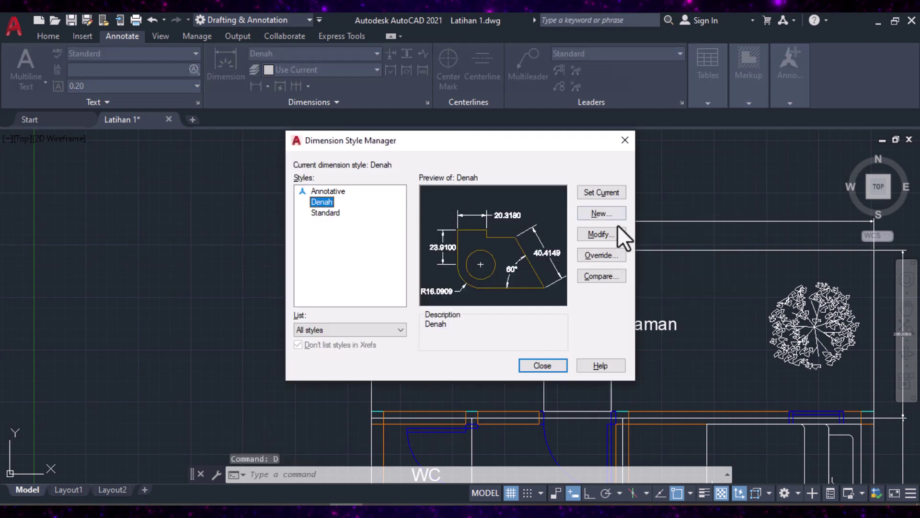
click(601, 235)
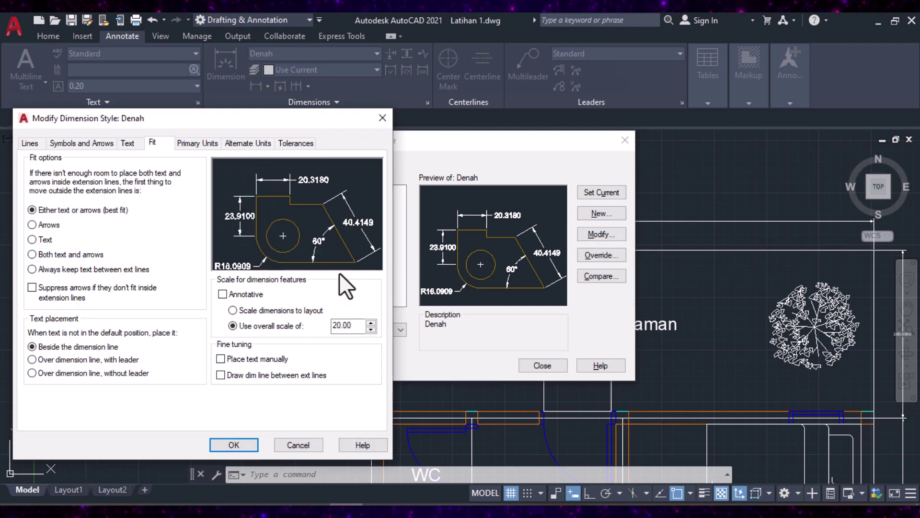
drag(353, 325, 288, 330)
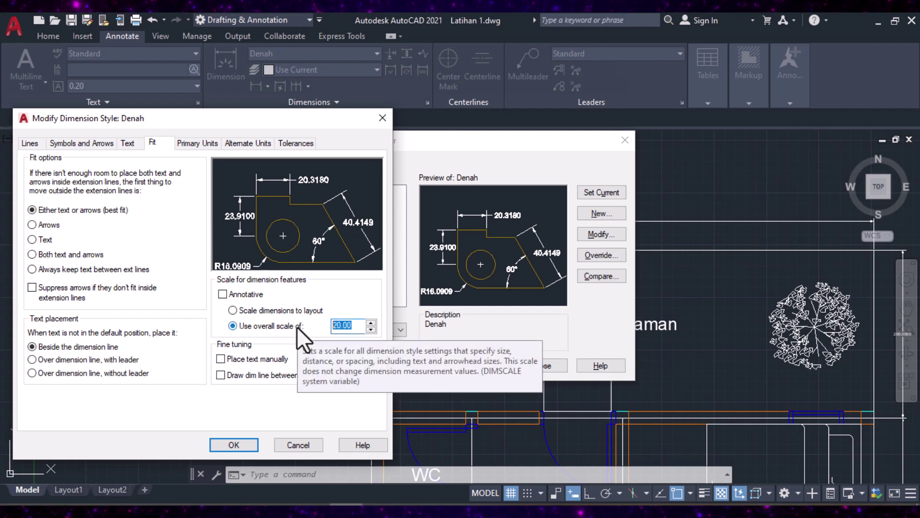
text(50)
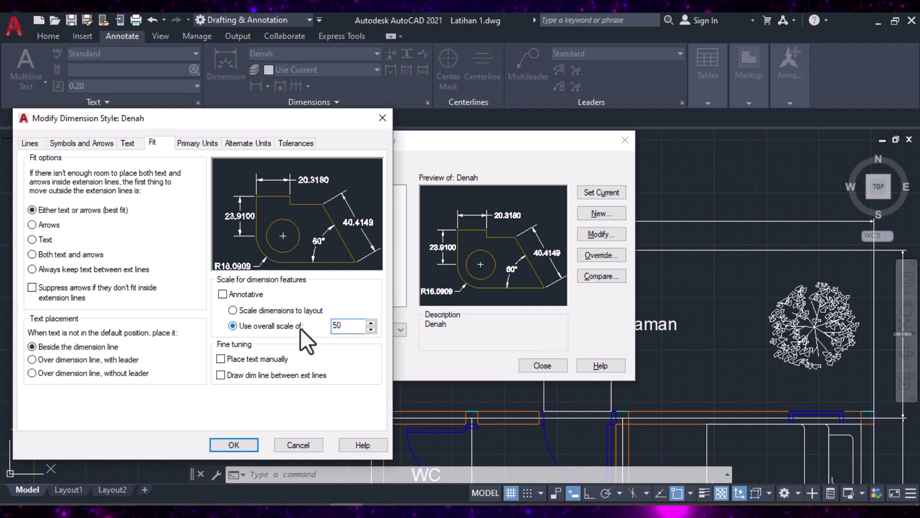
click(251, 444)
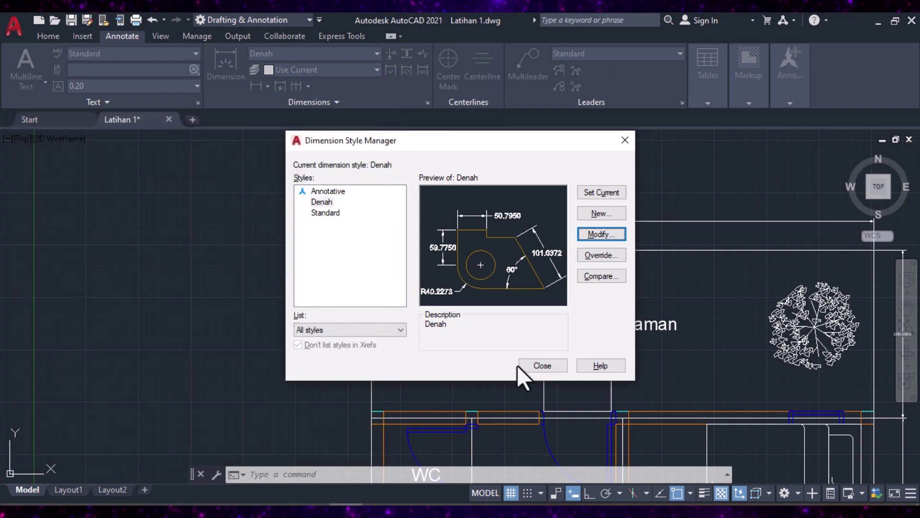
click(548, 366)
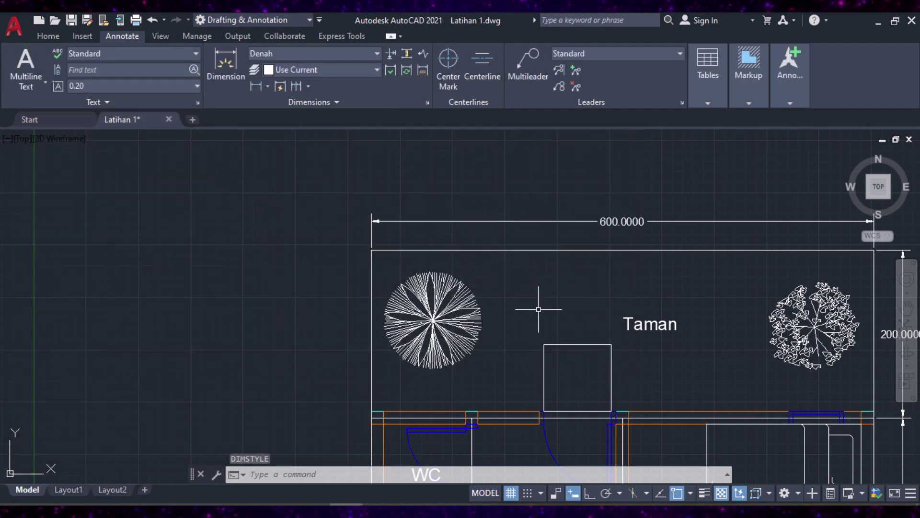
- Examine the size of the dimension text and arrows against the room labels across the floor plan
scroll(601, 248, down, 3)
scroll(695, 354, up, 4)
scroll(744, 324, down, 2)
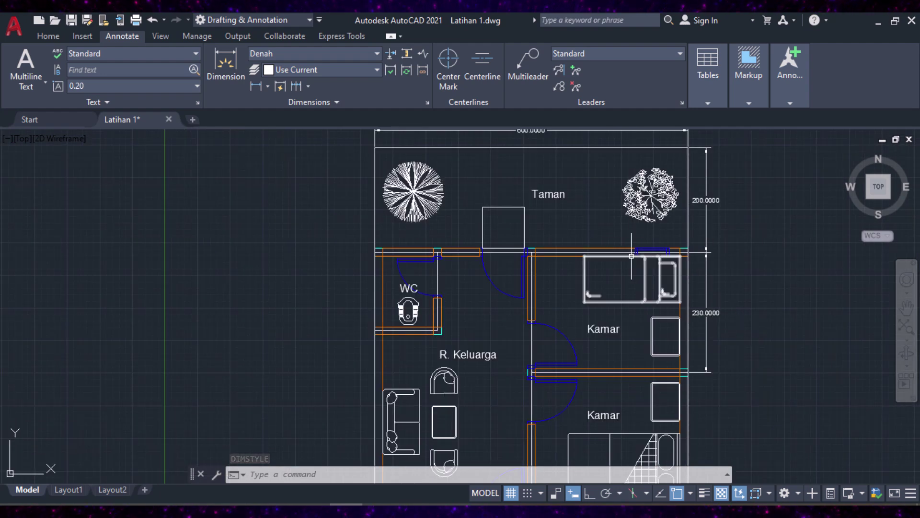
scroll(628, 242, down, 2)
scroll(584, 219, up, 3)
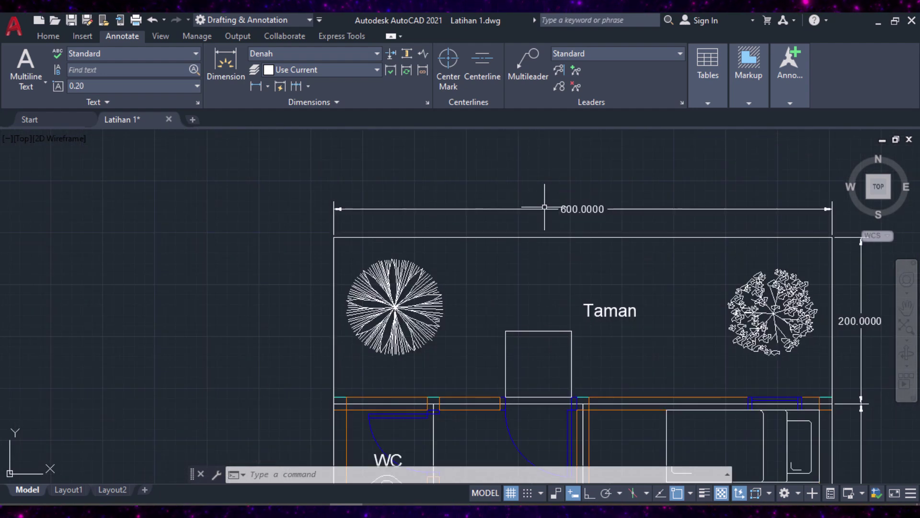
scroll(542, 204, down, 2)
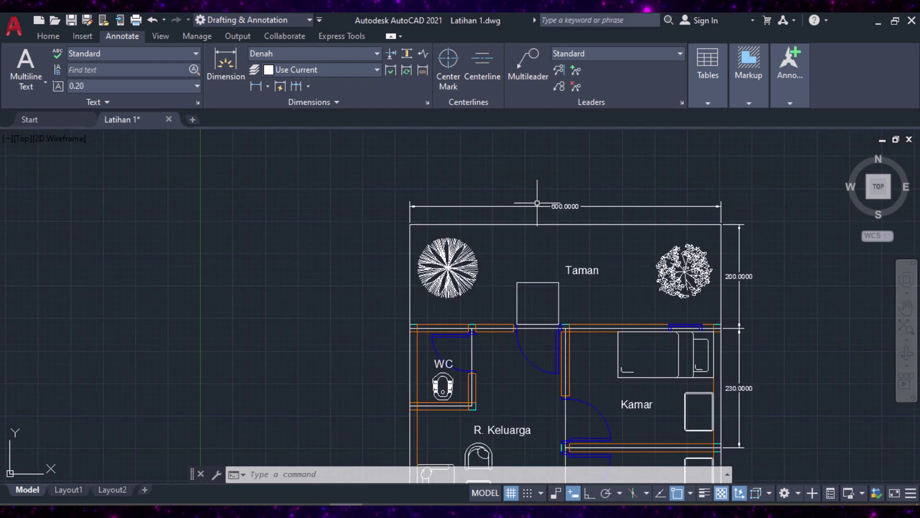
scroll(538, 205, down, 4)
scroll(535, 211, up, 4)
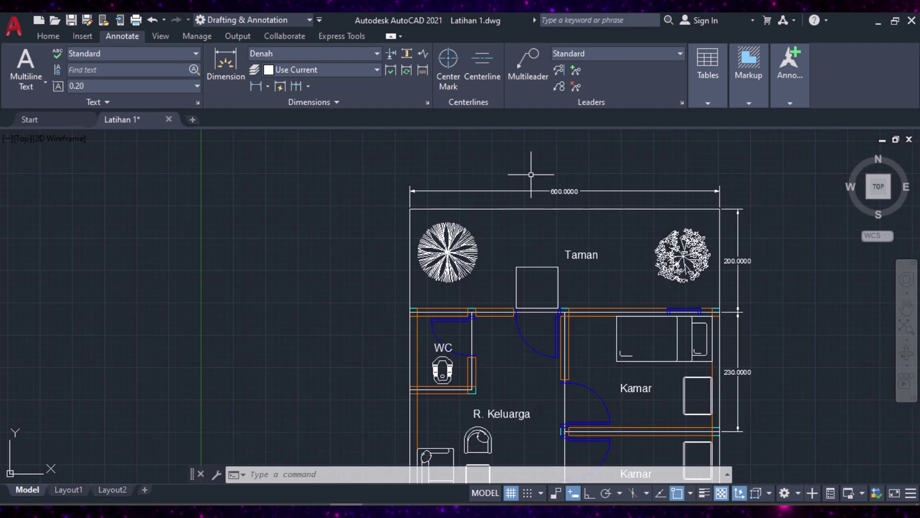
- Modify the Denah dimension style to use an overall scale of 70
text(d)
key(Return)
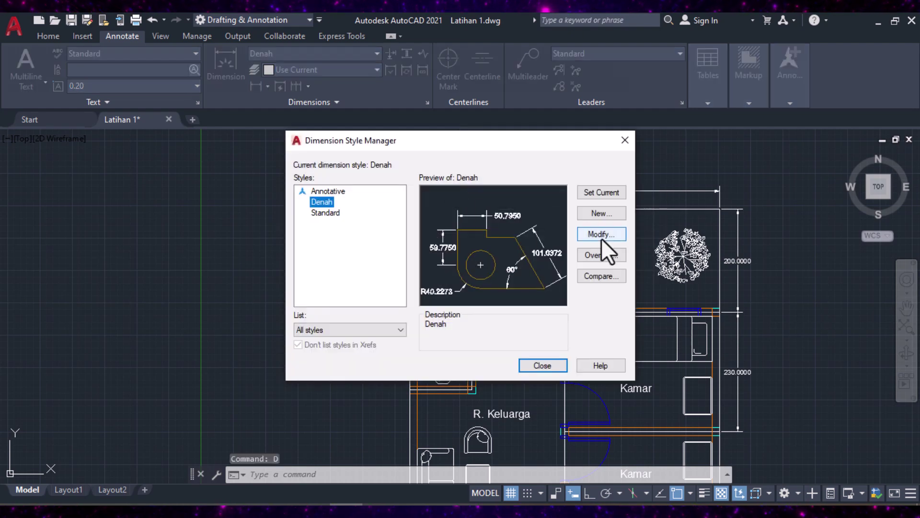
click(601, 238)
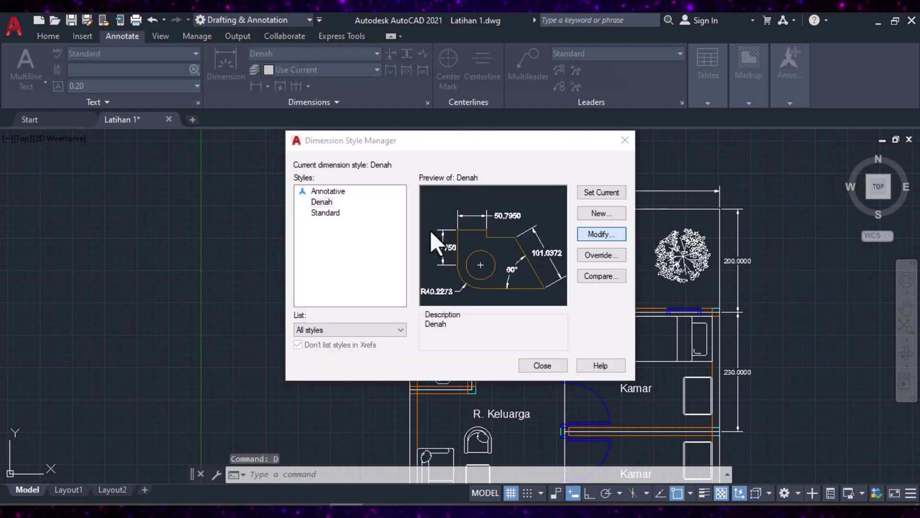
double_click(355, 325)
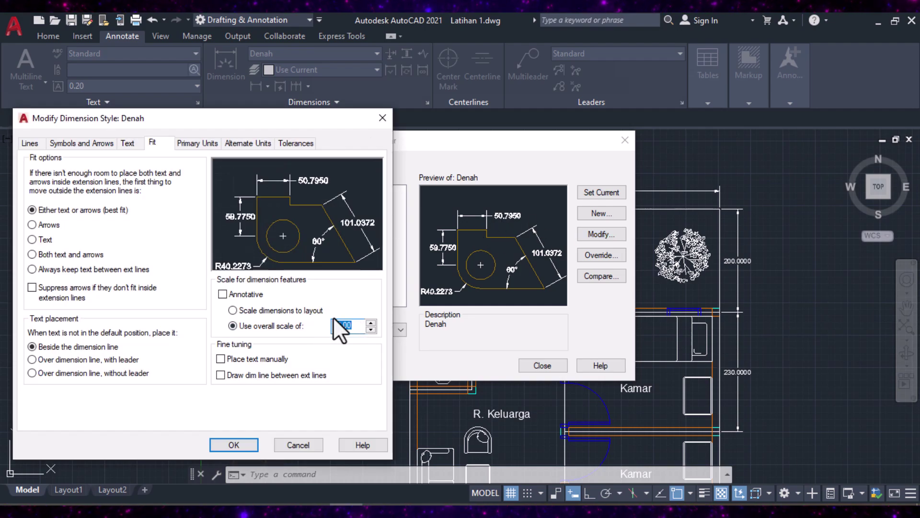
text(70)
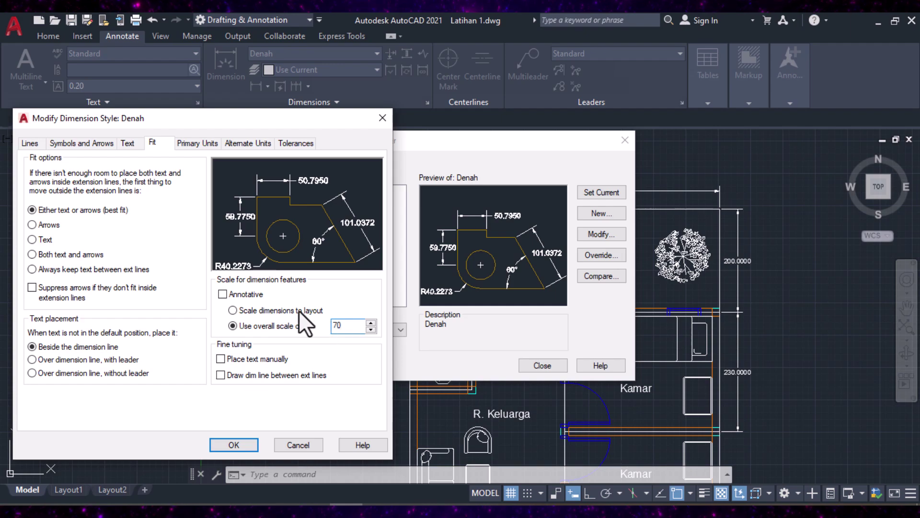
click(241, 444)
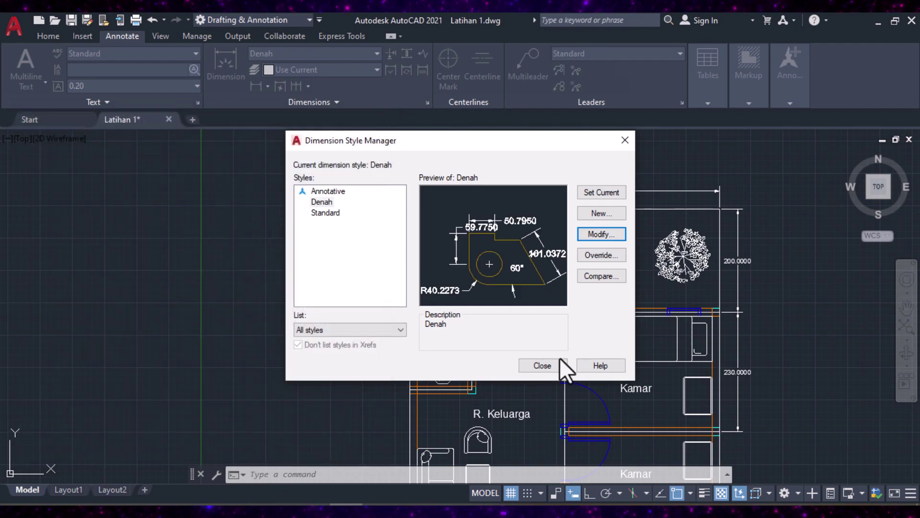
- Inspect the rescaled dimensions above and beside Taman and Kamar for readability at different zoom levels
click(542, 366)
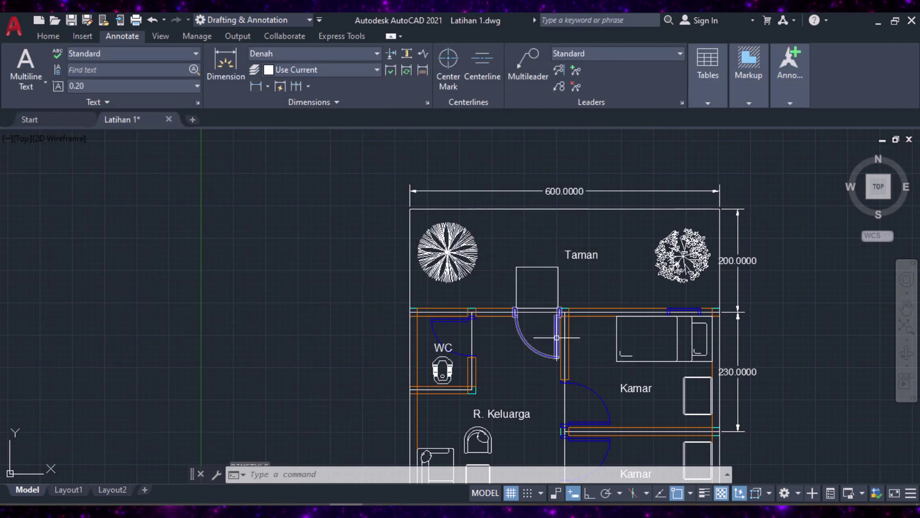
scroll(593, 271, down, 4)
scroll(618, 314, up, 2)
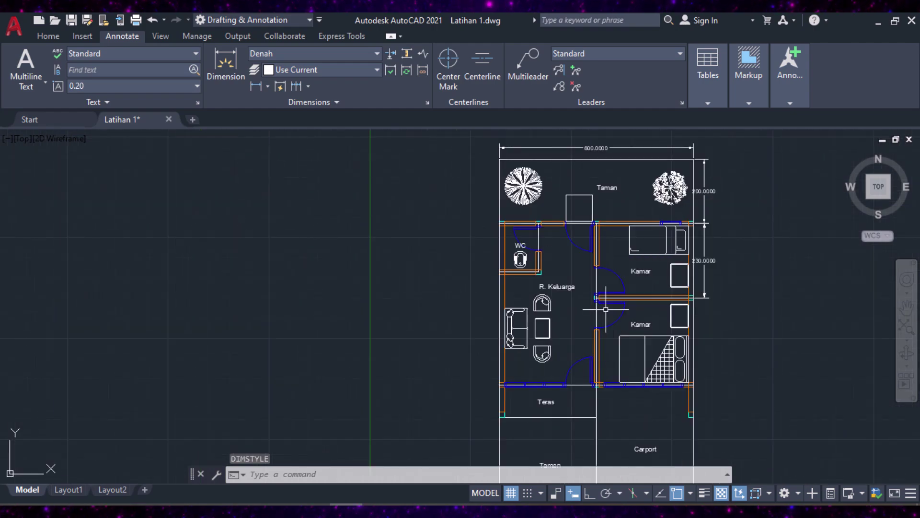
scroll(615, 307, up, 2)
scroll(617, 259, down, 2)
scroll(628, 210, up, 2)
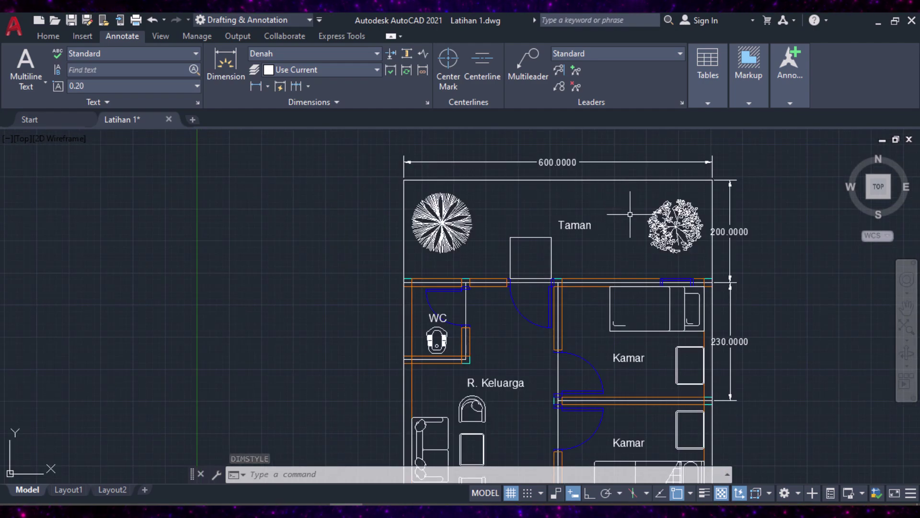
scroll(551, 223, down, 2)
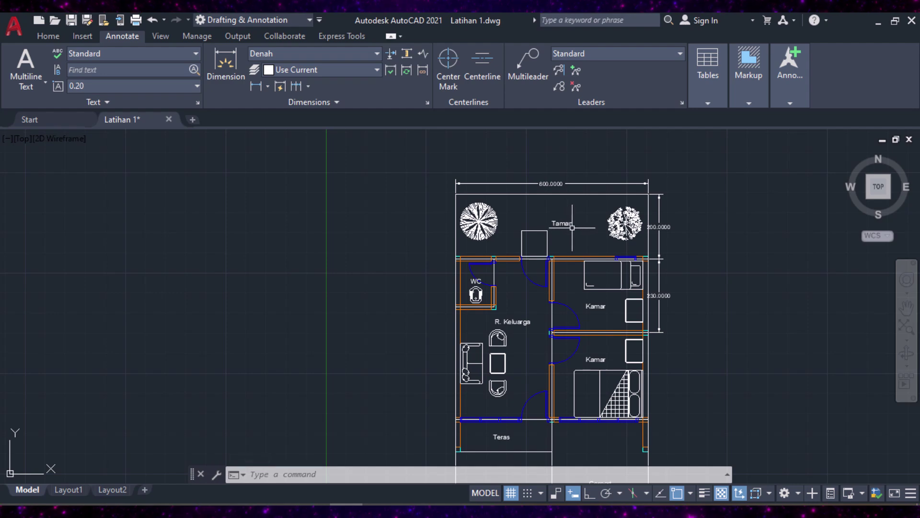
scroll(545, 155, up, 2)
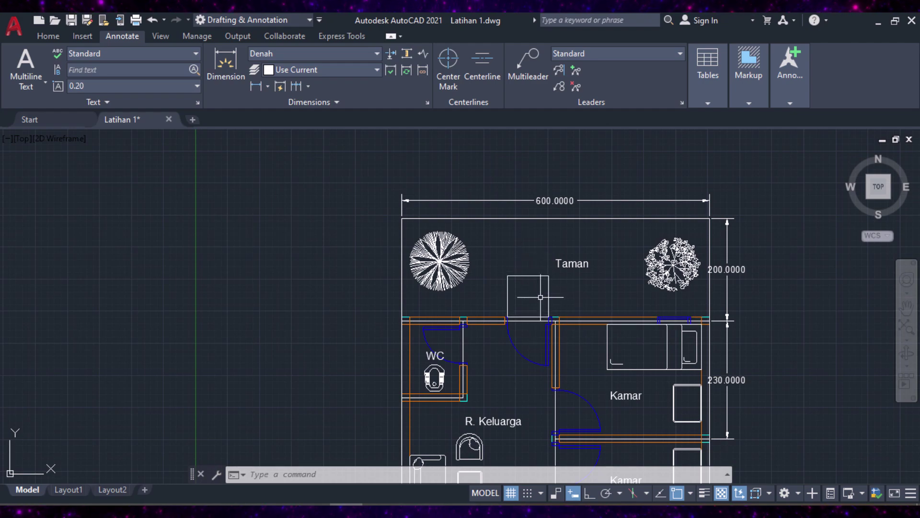
scroll(556, 168, up, 2)
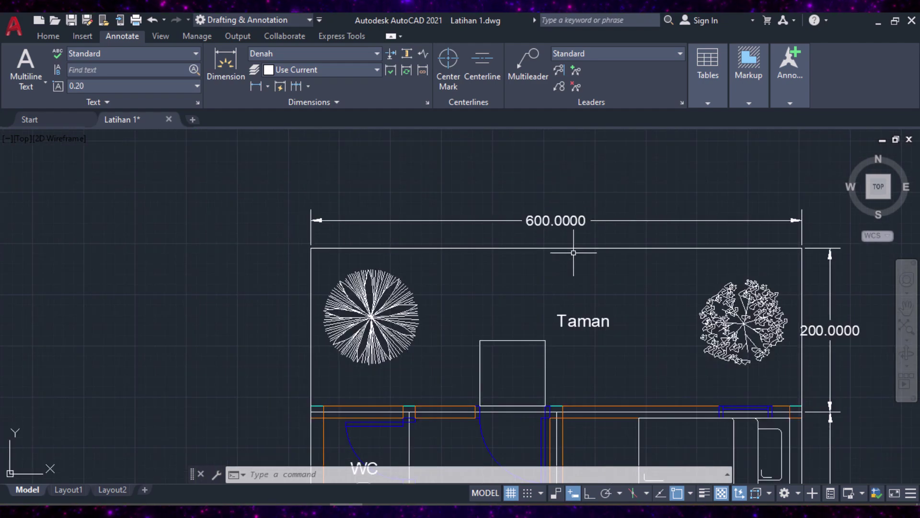
middle_drag(598, 257, 625, 266)
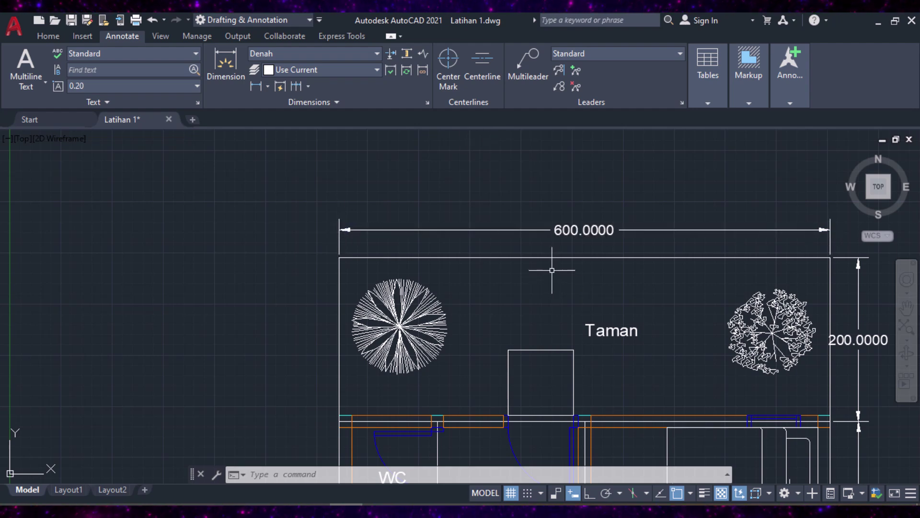
- Modify the Denah dimension style to use a linear dimension precision of 0.00
text(D)
key(Return)
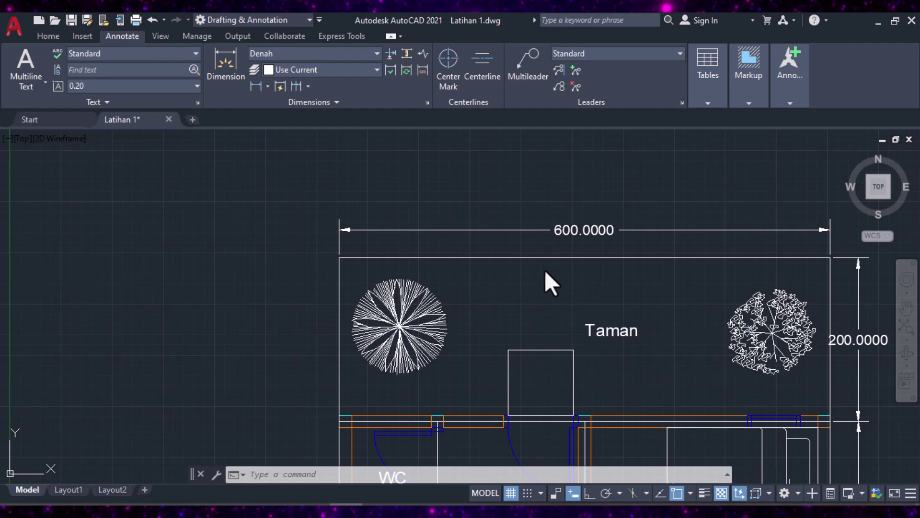
click(606, 234)
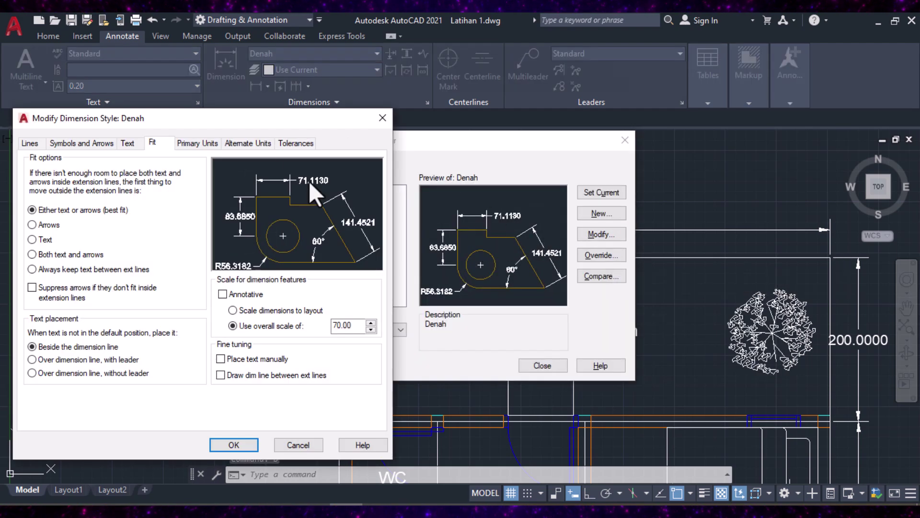
mouse_move(160, 124)
mouse_down()
mouse_move(326, 94)
mouse_move(367, 97)
mouse_move(407, 131)
mouse_move(578, 136)
mouse_move(561, 92)
mouse_move(352, 89)
mouse_move(369, 94)
mouse_up()
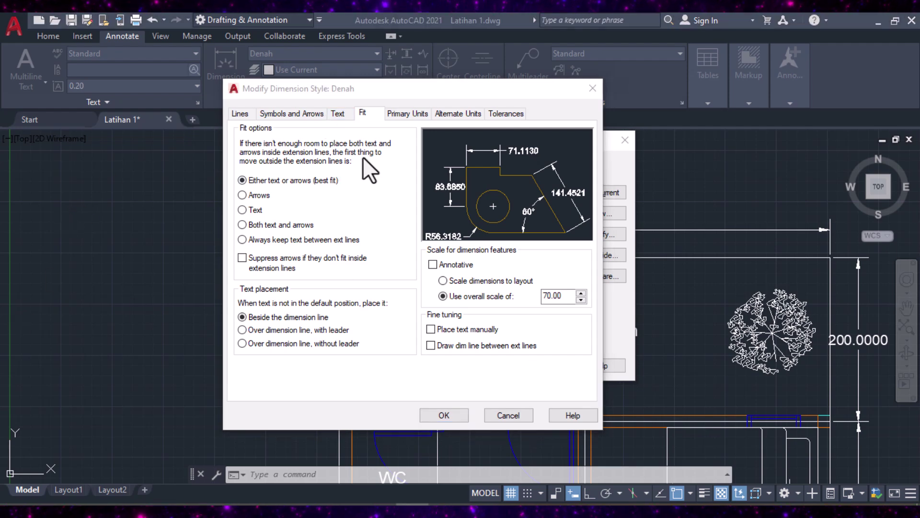
click(337, 114)
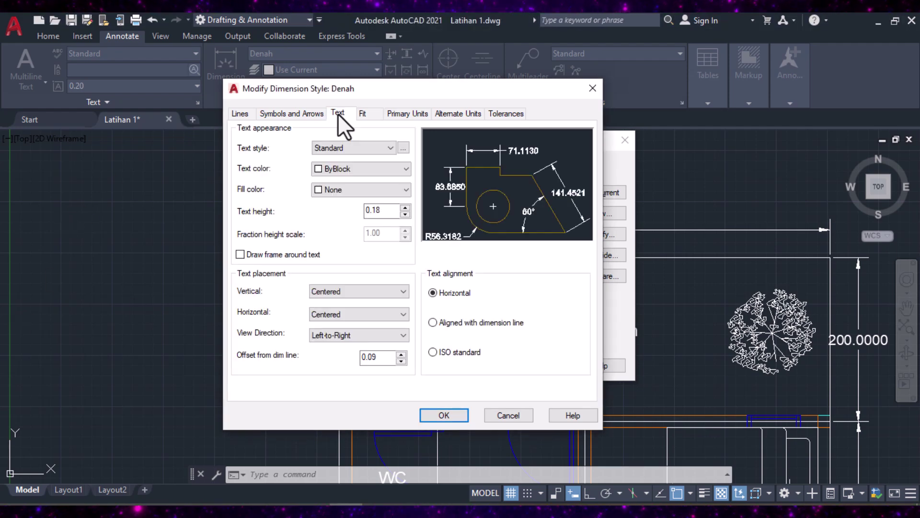
click(321, 117)
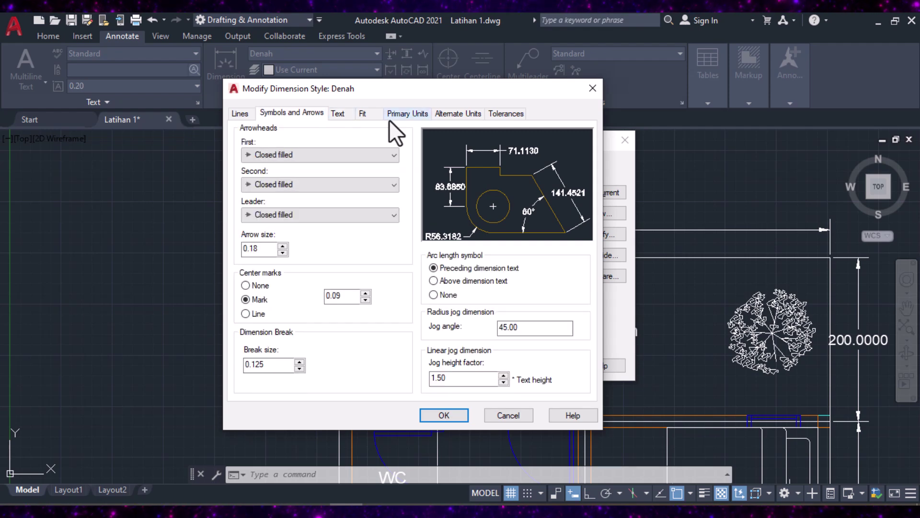
click(403, 118)
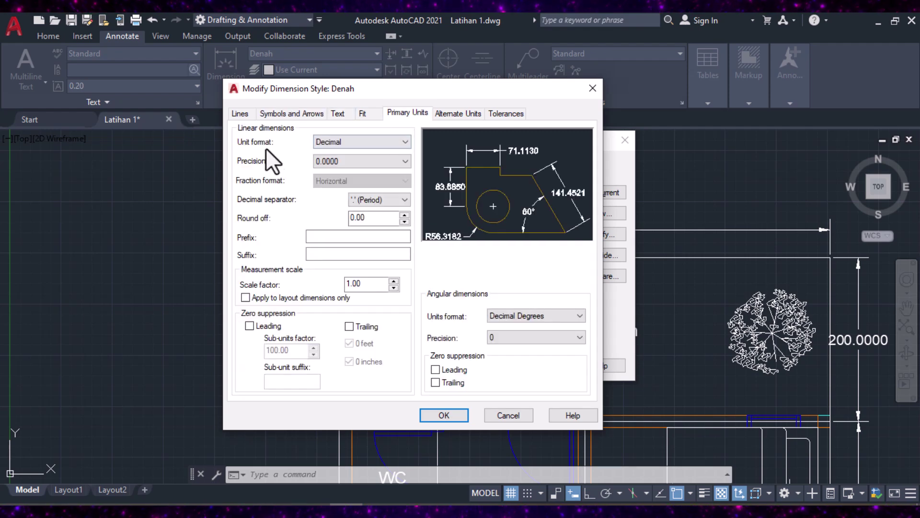
click(332, 161)
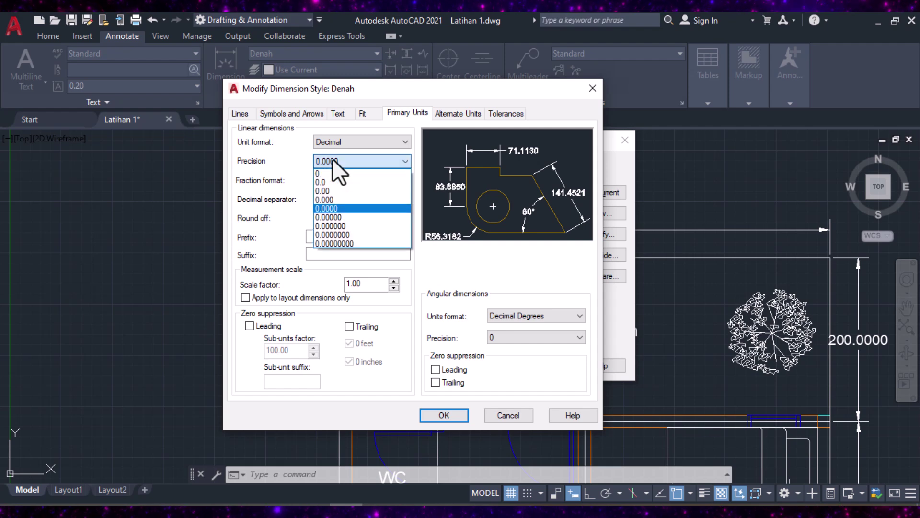
click(339, 191)
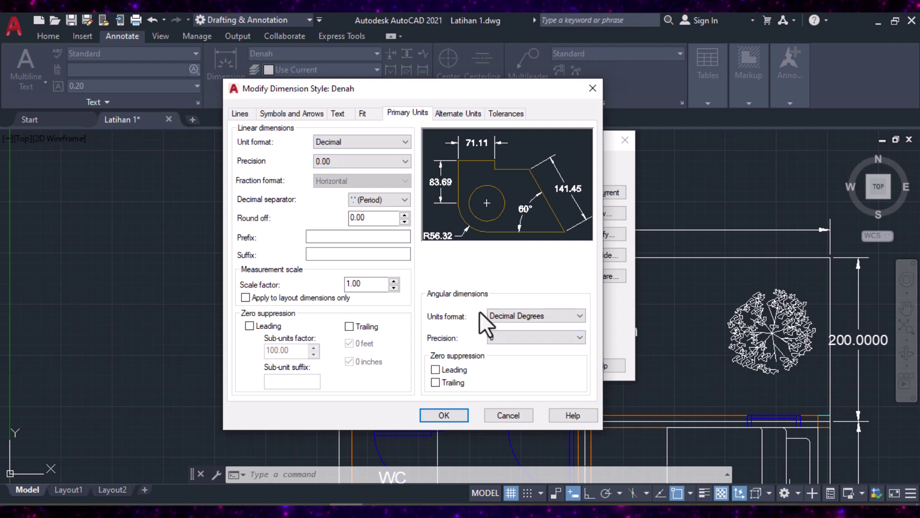
- Set the Denah style's angular dimension precision to 0.00 and apply the style changes to the drawing
click(533, 338)
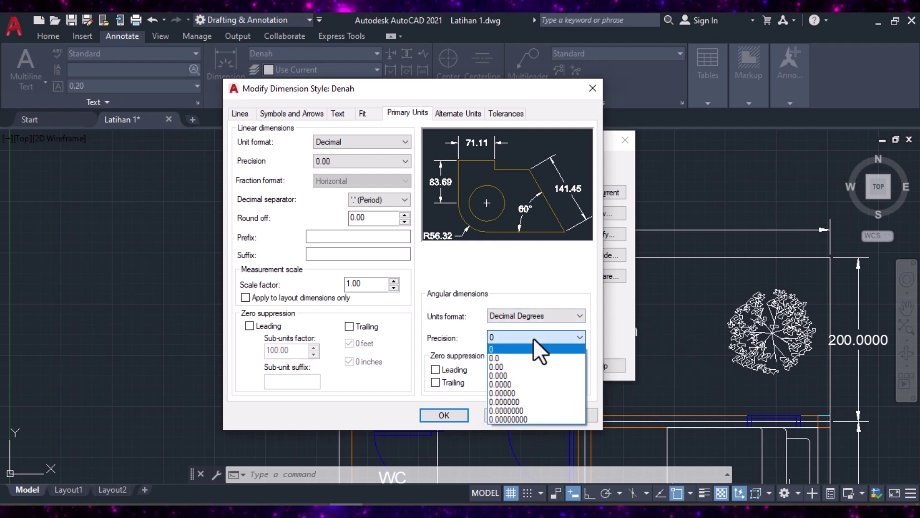
click(525, 364)
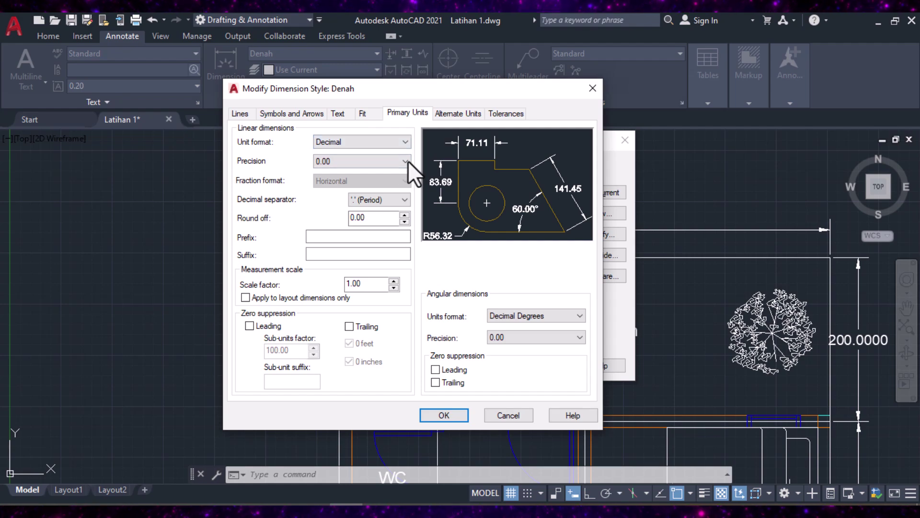
click(446, 414)
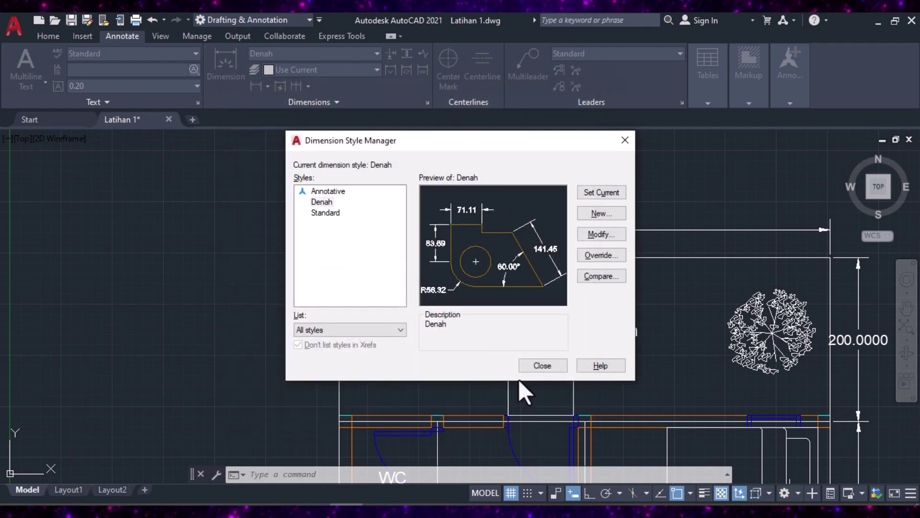
click(539, 364)
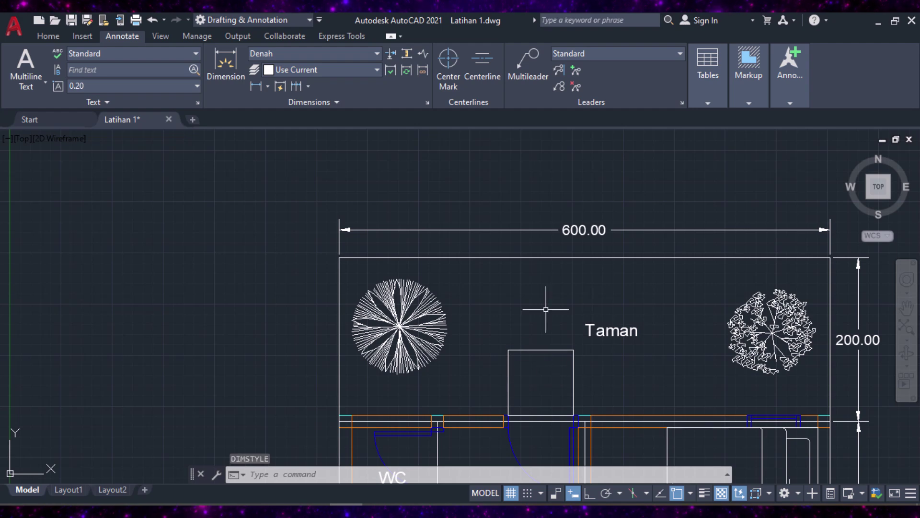
- Change the Denah dimension style's first, second and leader arrowheads to Architectural tick and apply the change
scroll(586, 237, down, 2)
scroll(544, 195, up, 2)
click(425, 101)
click(594, 234)
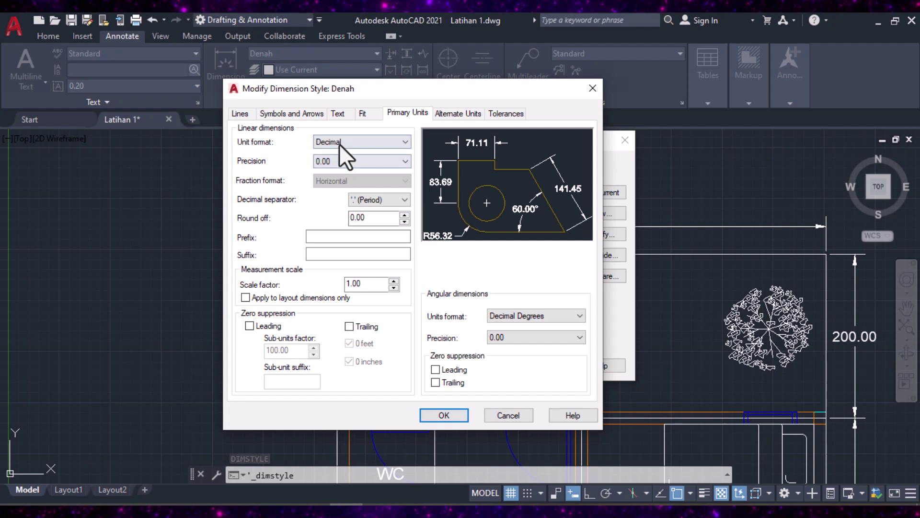
click(304, 115)
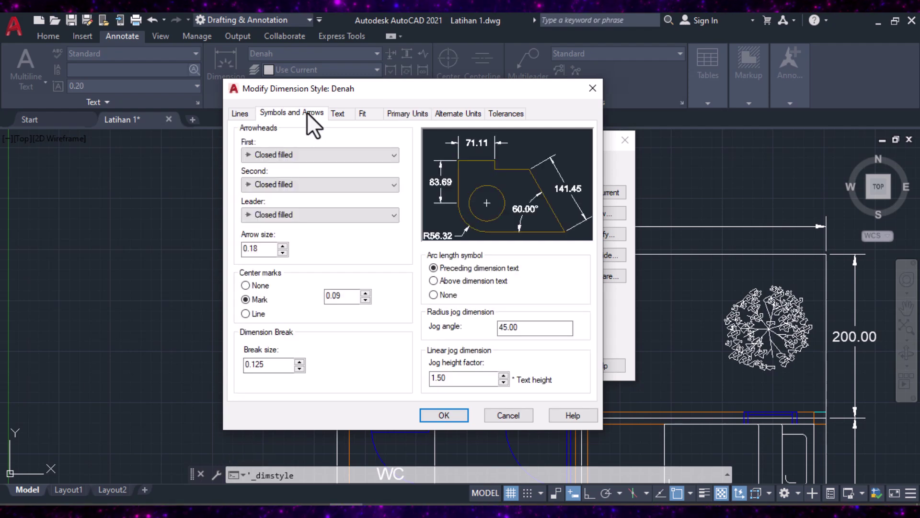
click(316, 152)
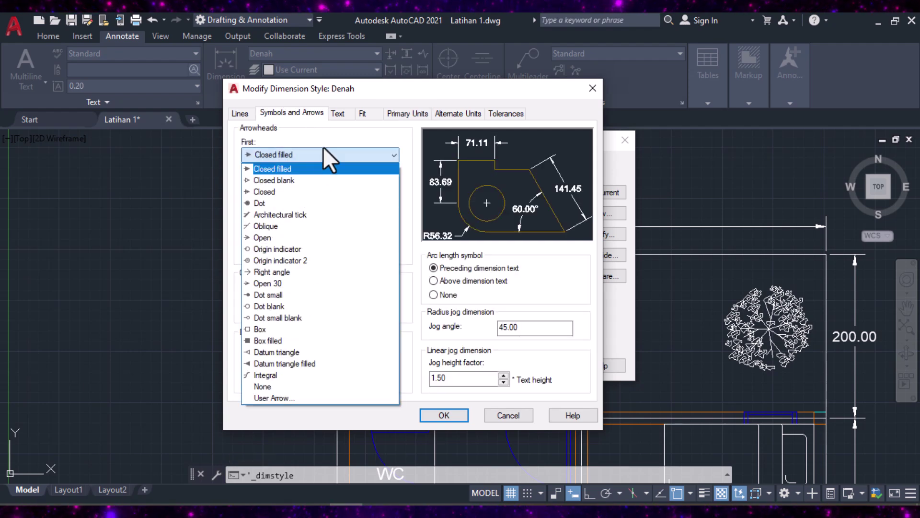
click(318, 215)
click(329, 214)
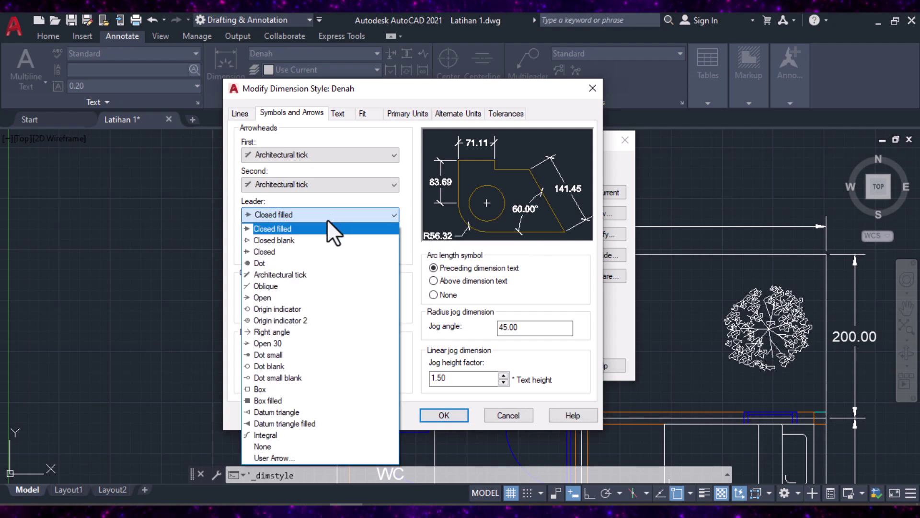
click(307, 275)
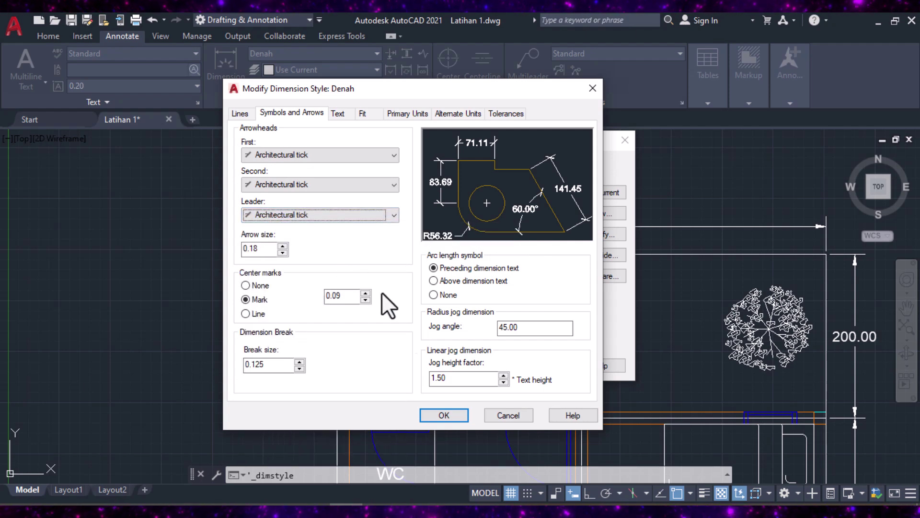
click(438, 415)
click(531, 367)
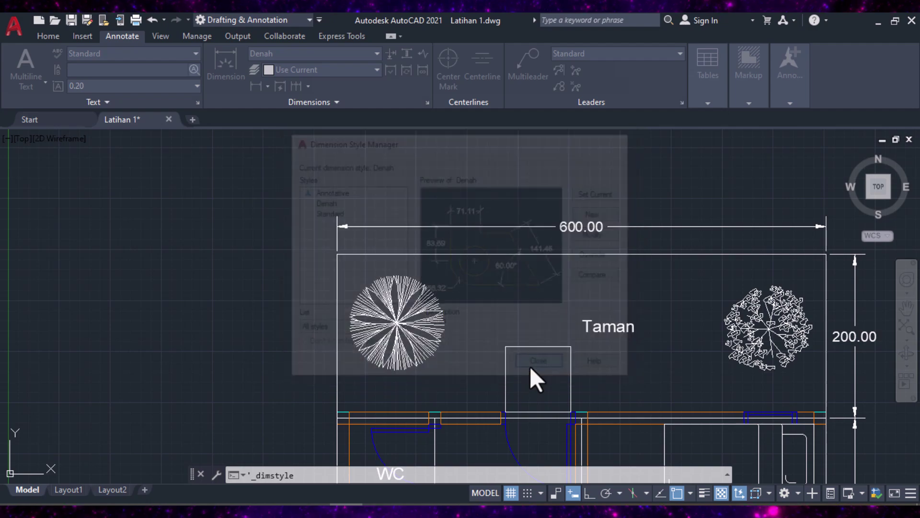
- Modify the Denah dimension style so its text is aligned with the dimension line and placed vertically Above
scroll(570, 234, down, 4)
scroll(686, 362, up, 2)
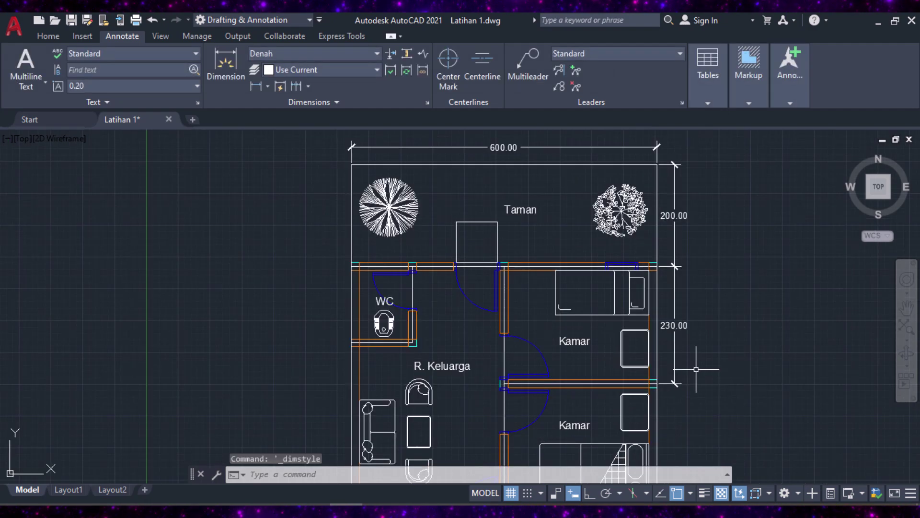
scroll(359, 153, up, 2)
scroll(574, 244, down, 2)
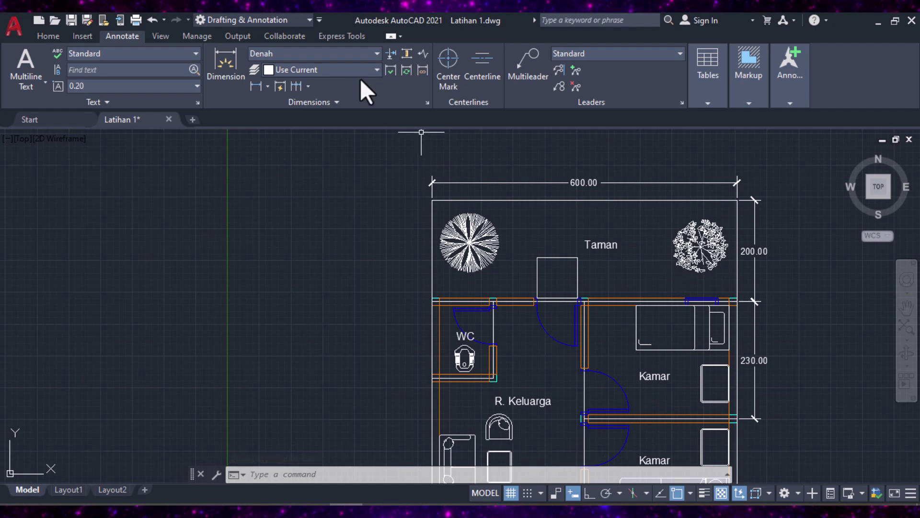
click(426, 102)
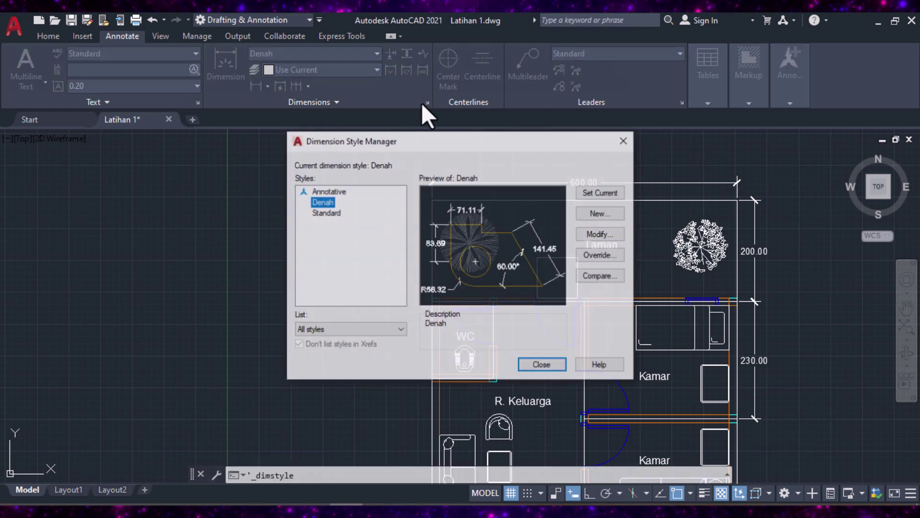
click(601, 235)
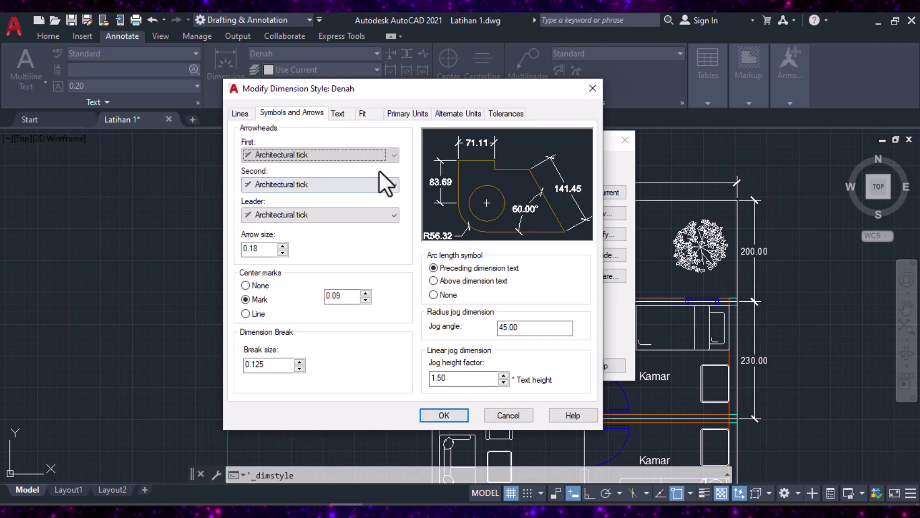
click(337, 114)
click(370, 111)
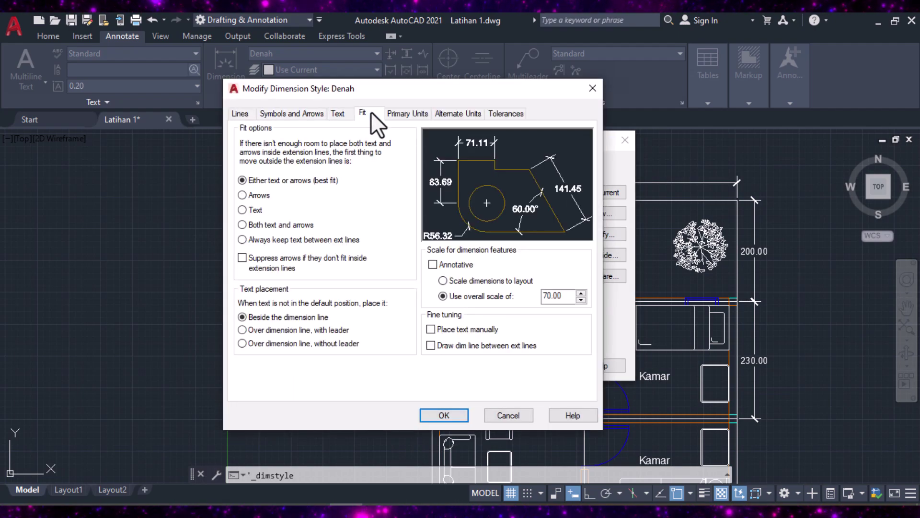
click(334, 113)
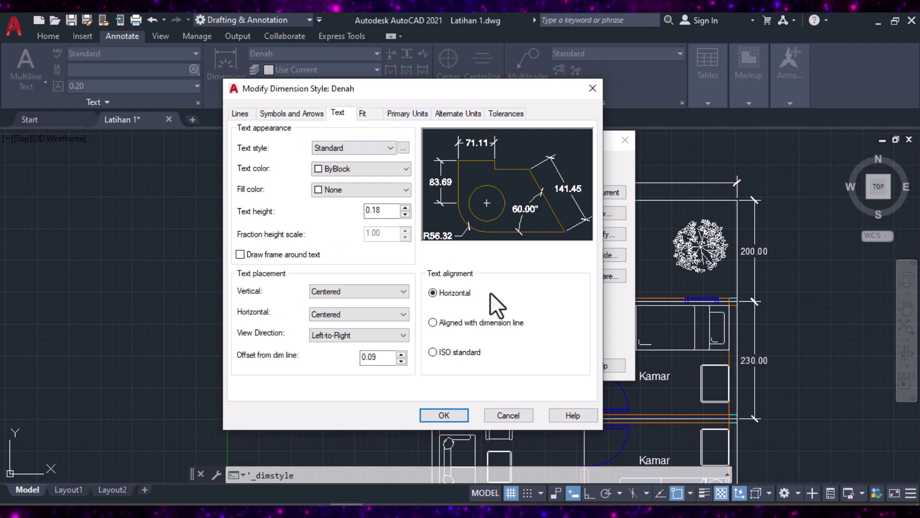
click(467, 324)
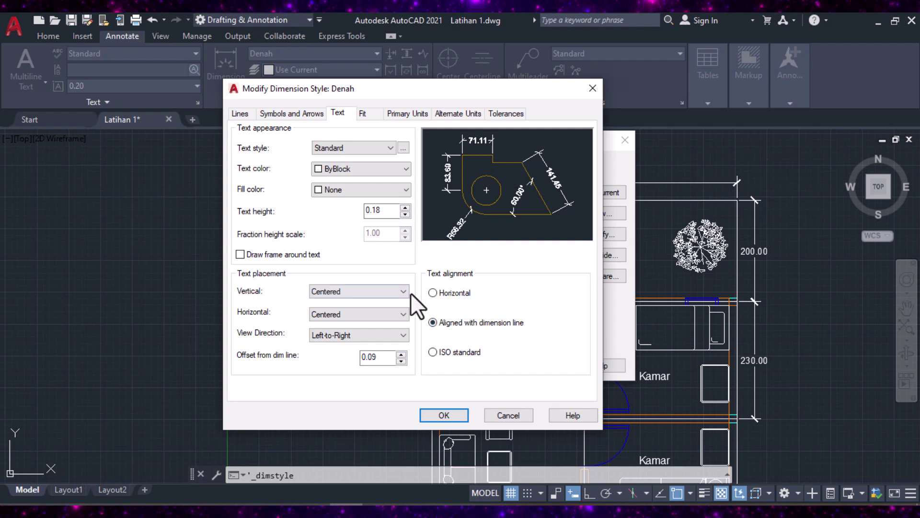
click(383, 291)
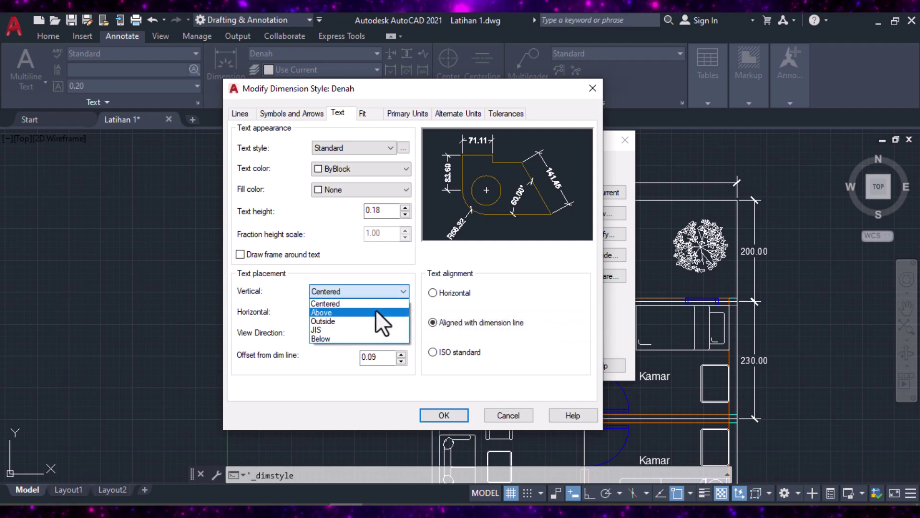
click(375, 312)
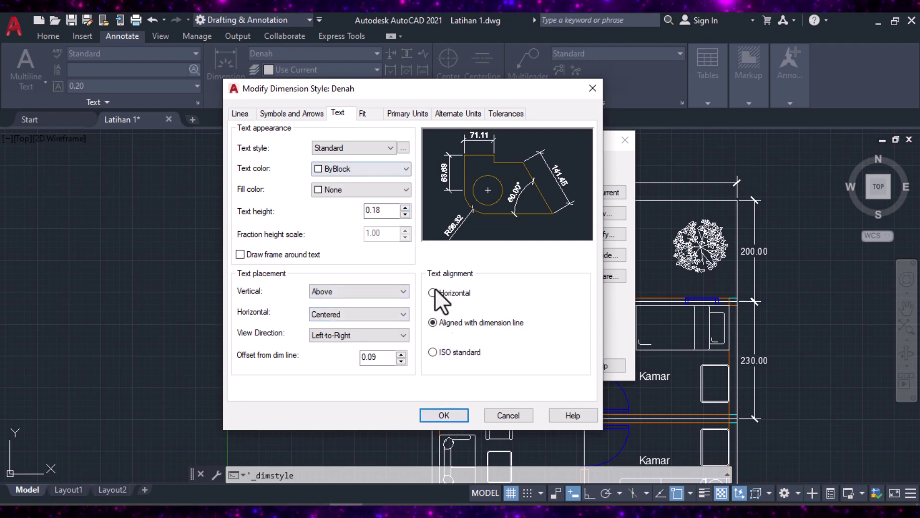
- Set the Denah style's extension line offset from origin to 0.1 and apply the style changes to the drawing
click(304, 113)
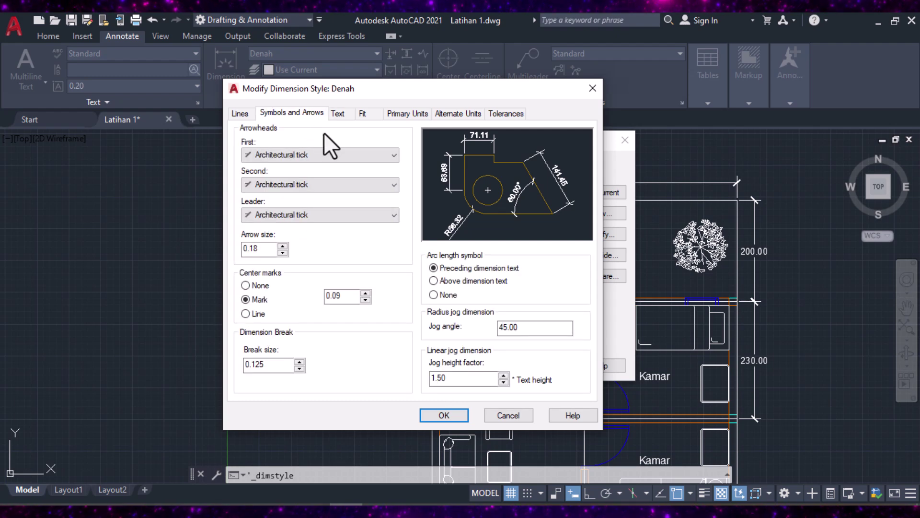
click(341, 114)
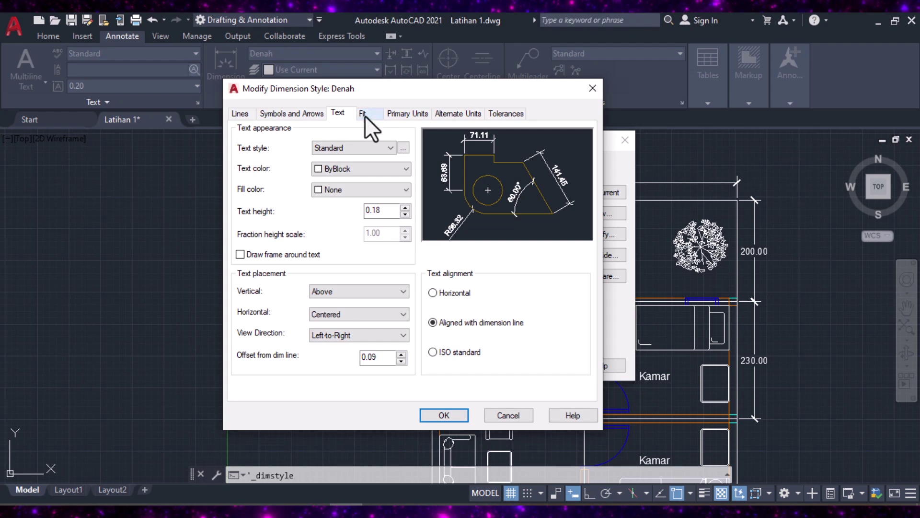
click(310, 114)
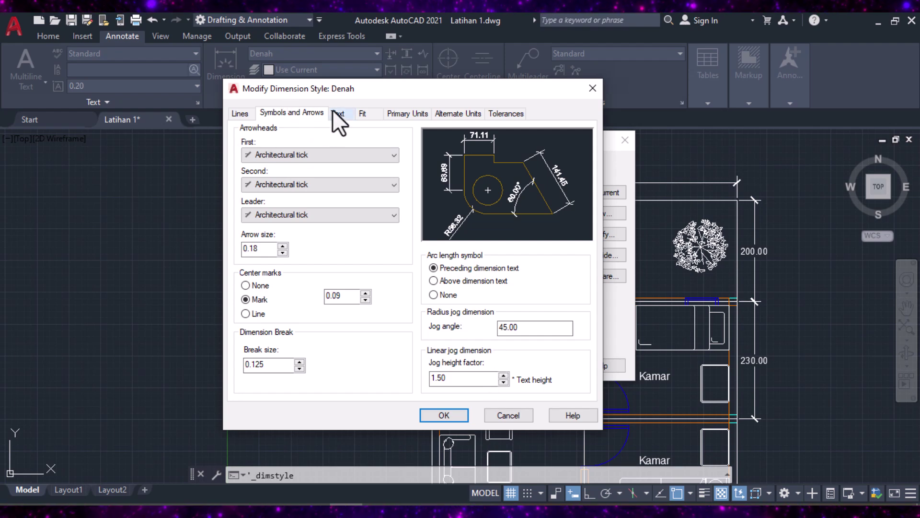
click(348, 111)
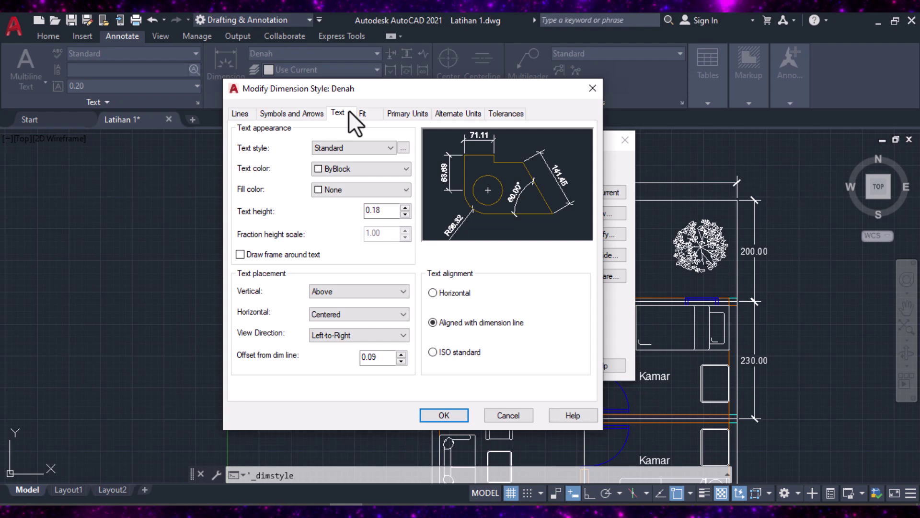
click(369, 112)
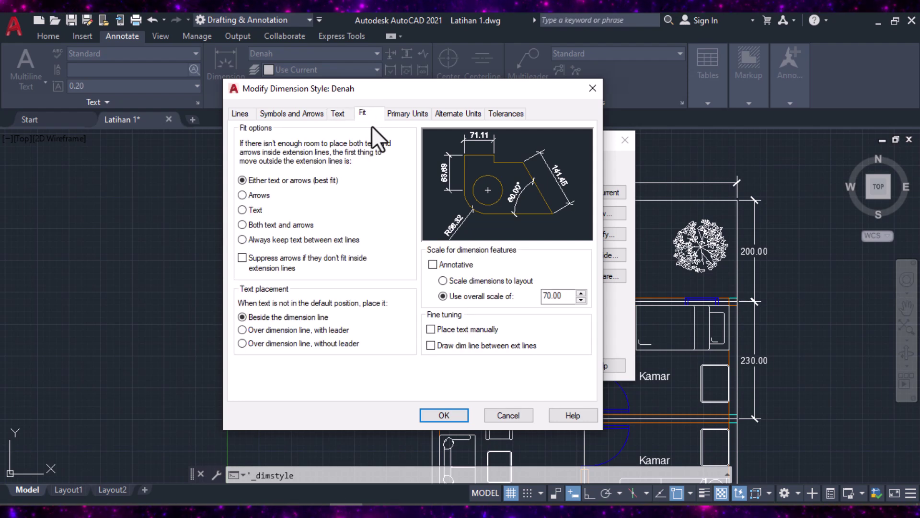
click(402, 115)
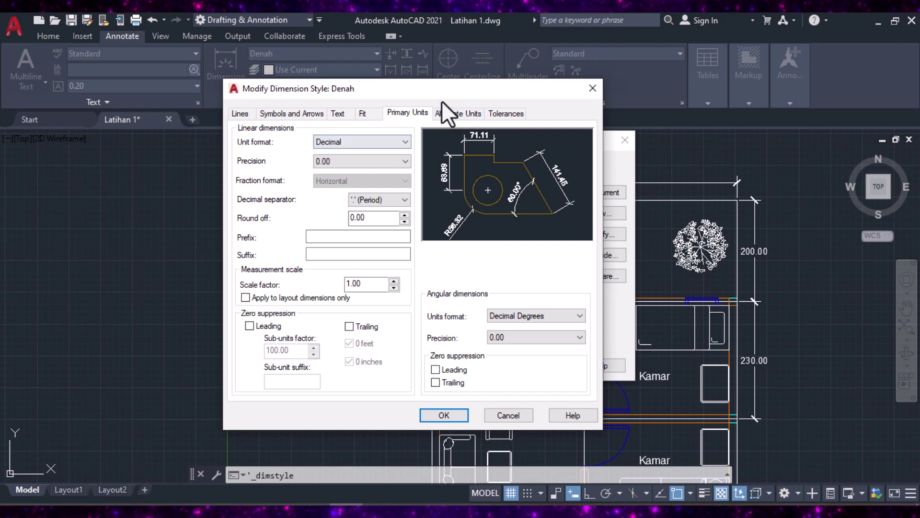
click(448, 112)
click(244, 114)
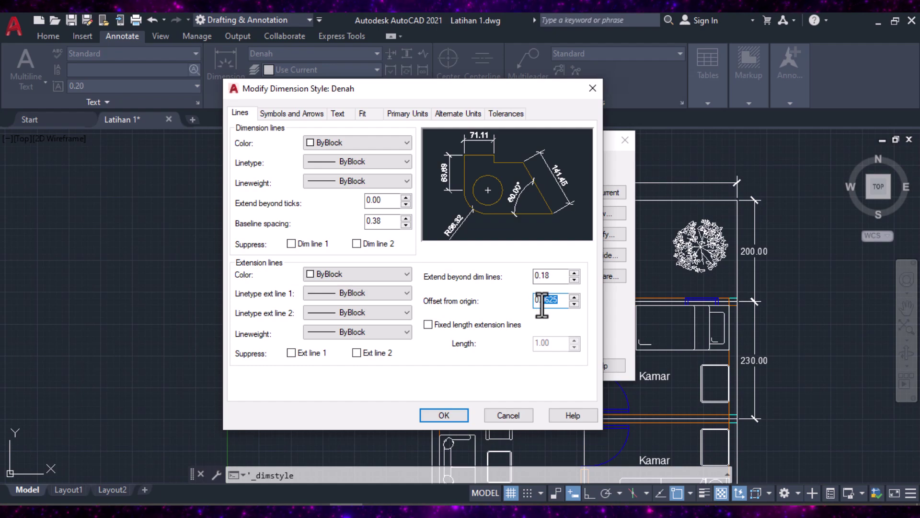
text(1)
click(462, 415)
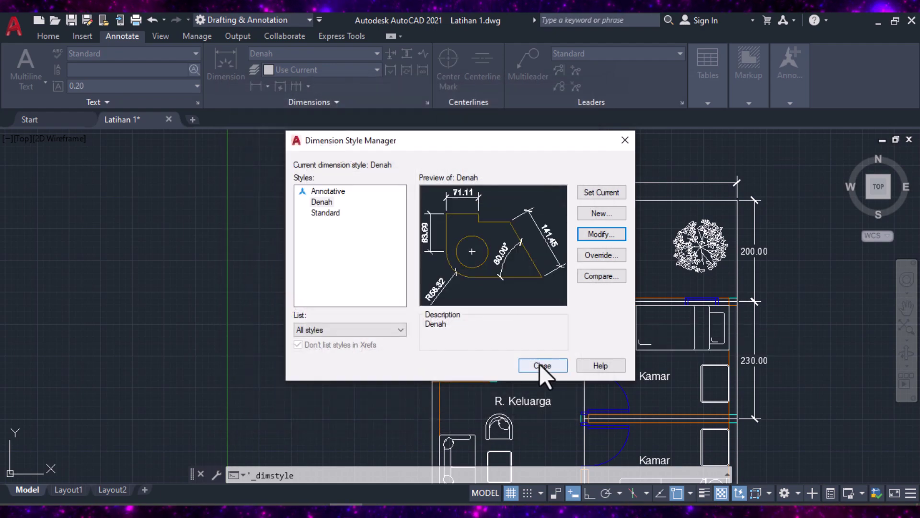
click(542, 367)
- Examine the aligned dimension text, ticks and extension line gaps around Taman and Kamar, close up and across the whole plan
scroll(738, 300, up, 6)
scroll(713, 283, down, 6)
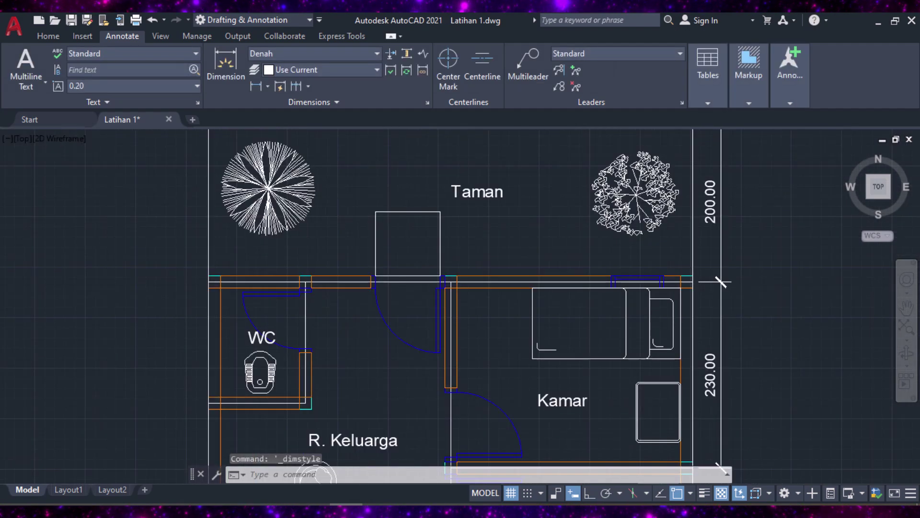
scroll(556, 165, down, 2)
scroll(657, 232, up, 2)
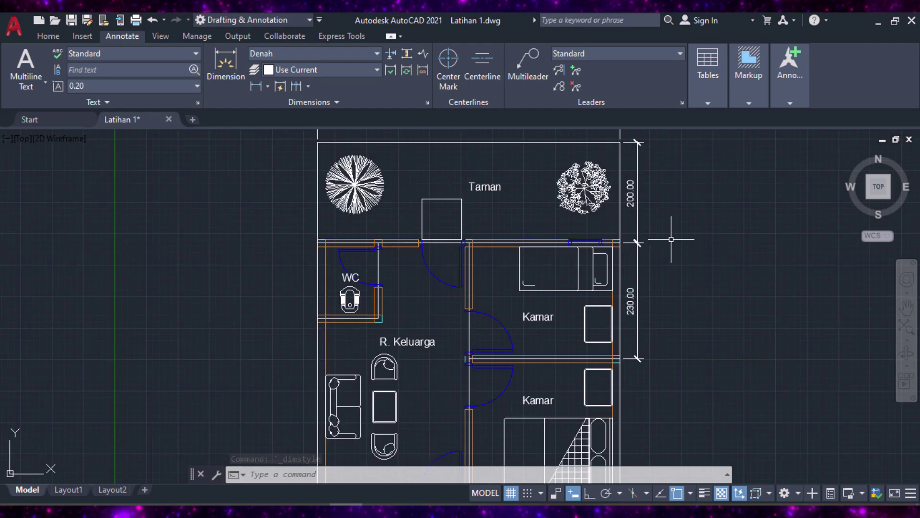
scroll(721, 248, down, 2)
scroll(657, 221, up, 2)
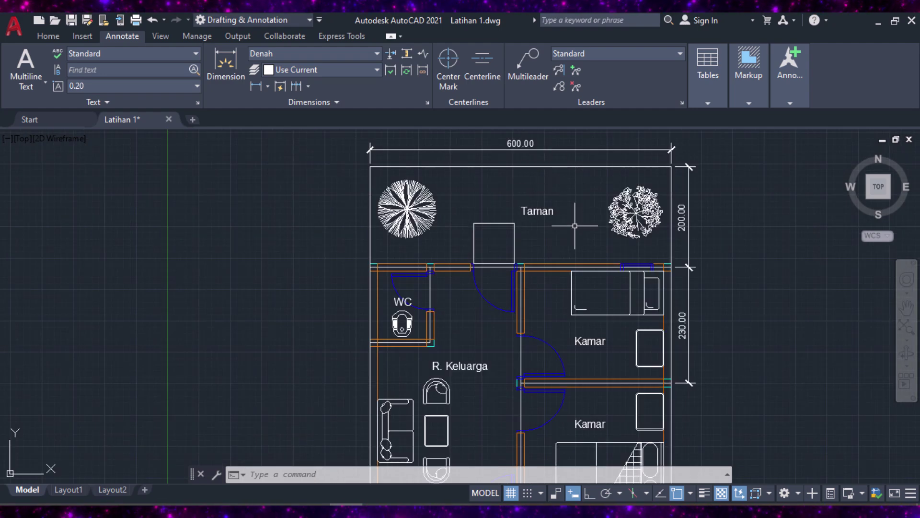
scroll(690, 321, up, 2)
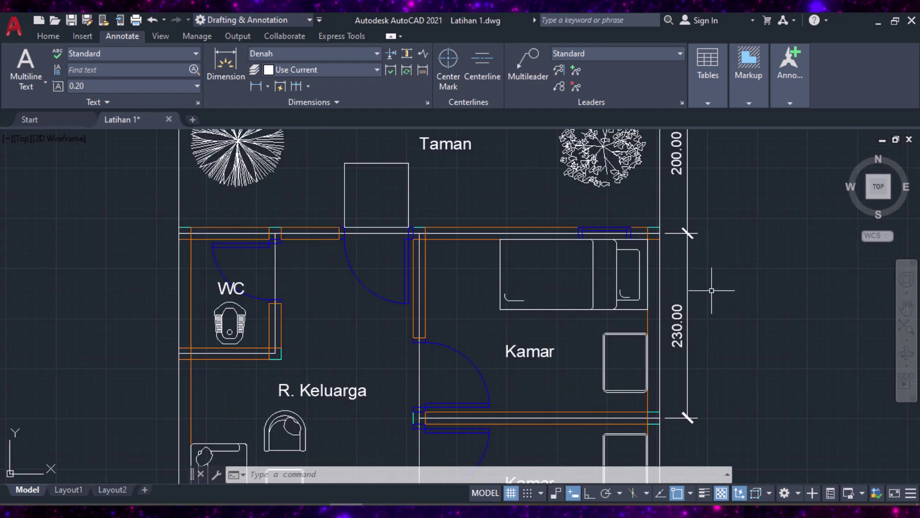
scroll(616, 227, down, 2)
scroll(647, 217, down, 2)
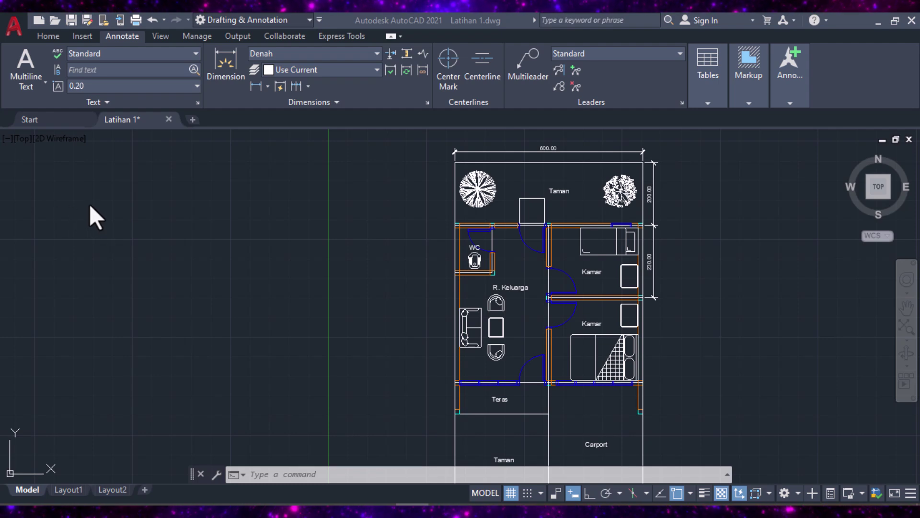
scroll(499, 188, down, 2)
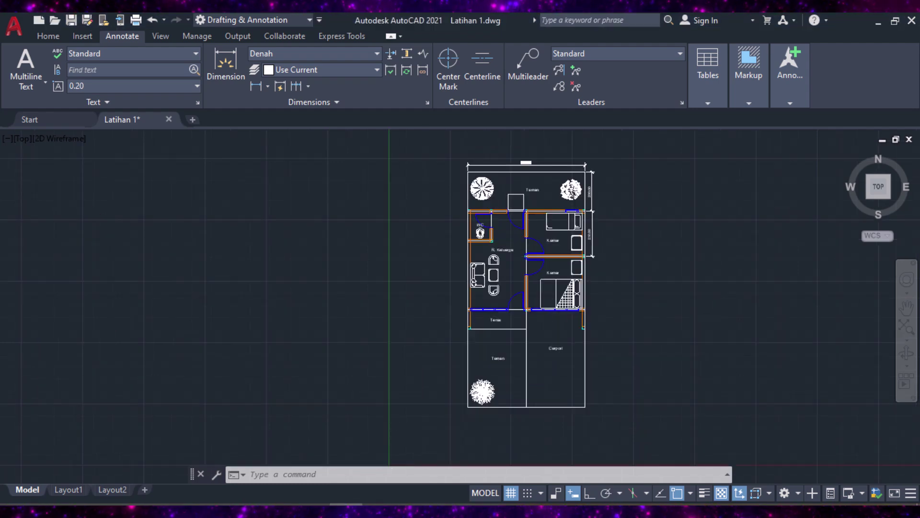
scroll(551, 292, up, 2)
scroll(601, 264, down, 2)
scroll(618, 205, up, 2)
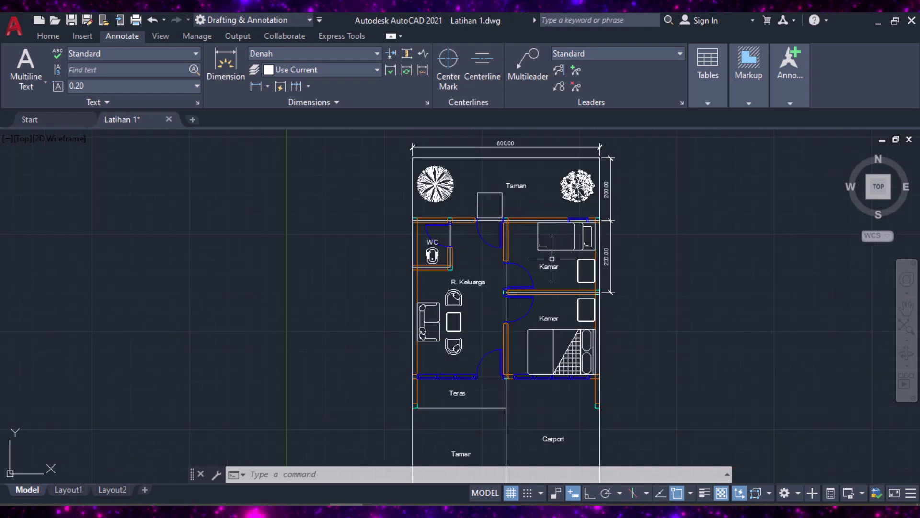
- Dimension the lower Kamar from the wall between the two bedrooms to the front wall, in line with the existing vertical dimensions
click(227, 60)
scroll(609, 232, up, 8)
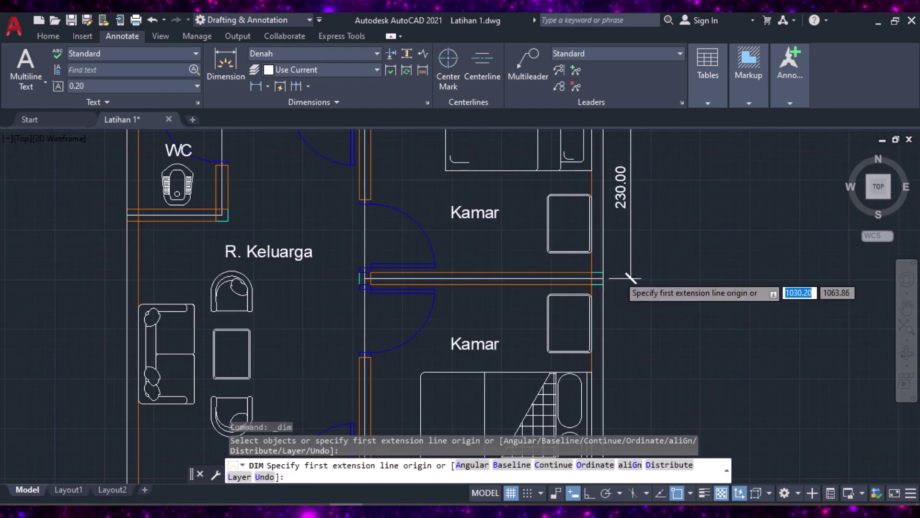
key(Return)
click(581, 280)
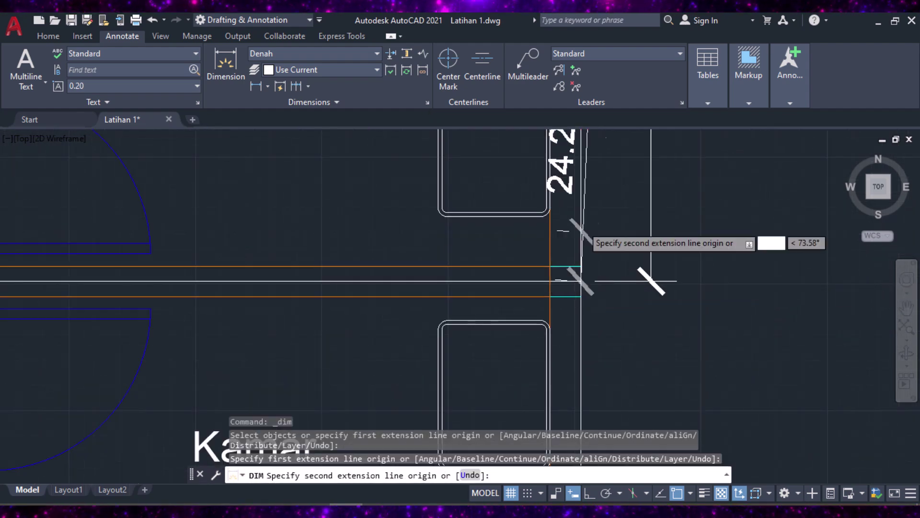
scroll(599, 237, down, 5)
scroll(580, 366, up, 6)
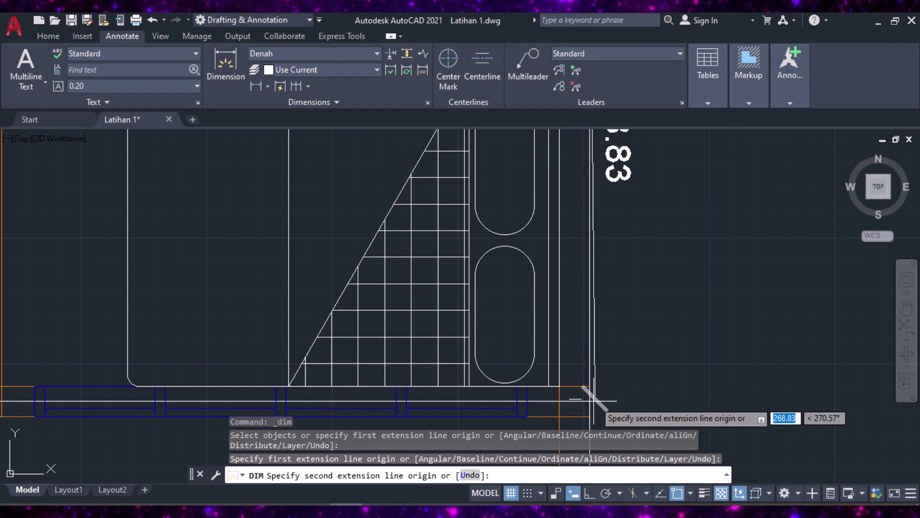
click(575, 402)
scroll(574, 402, down, 5)
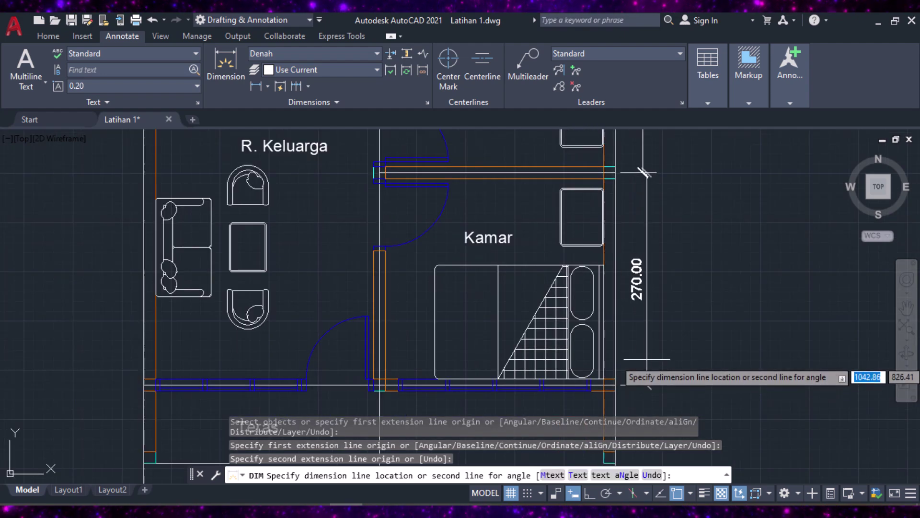
click(642, 362)
scroll(633, 297, down, 7)
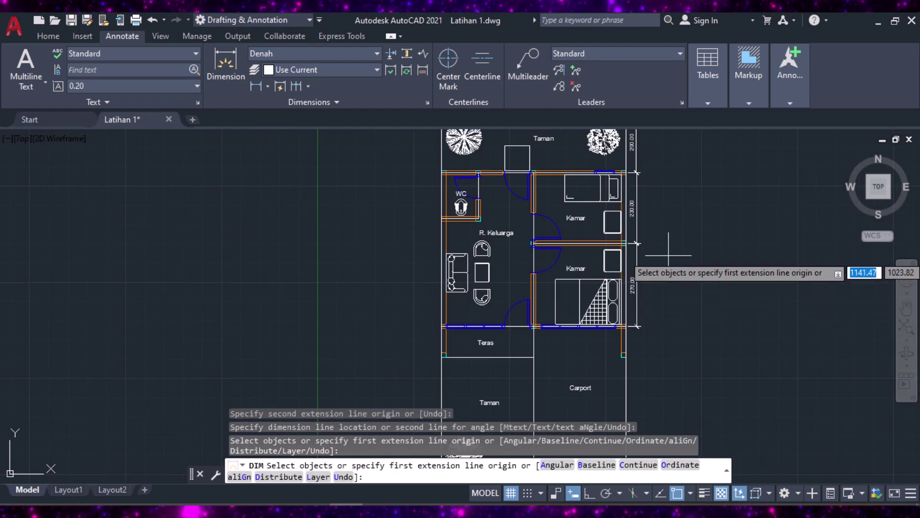
scroll(635, 333, up, 3)
scroll(642, 328, up, 6)
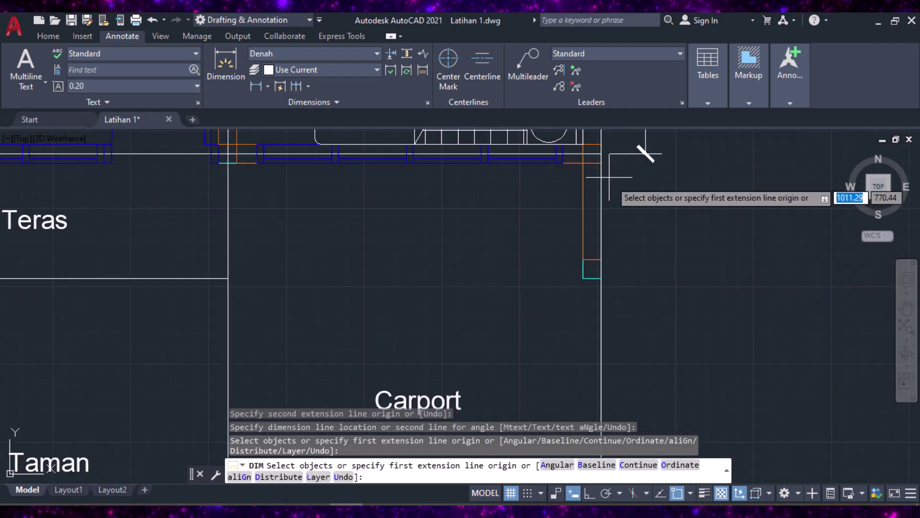
key(Return)
key(Return)
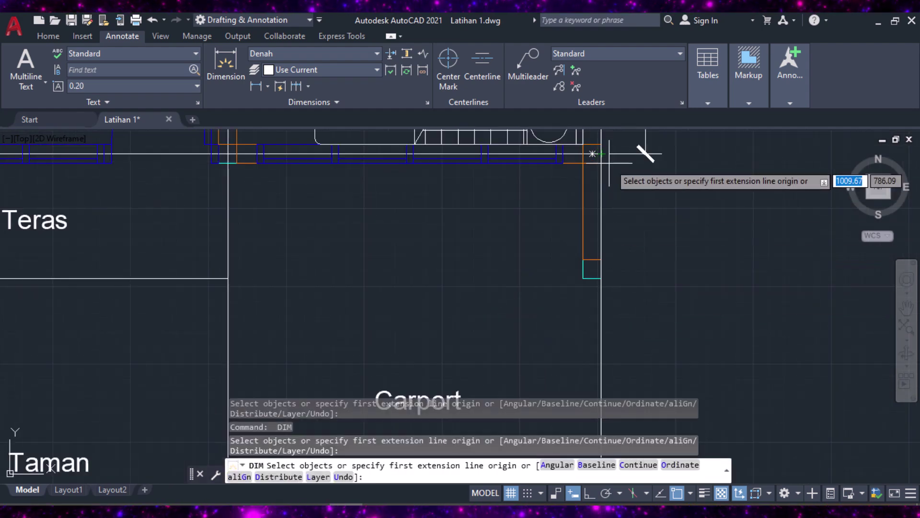
key(Return)
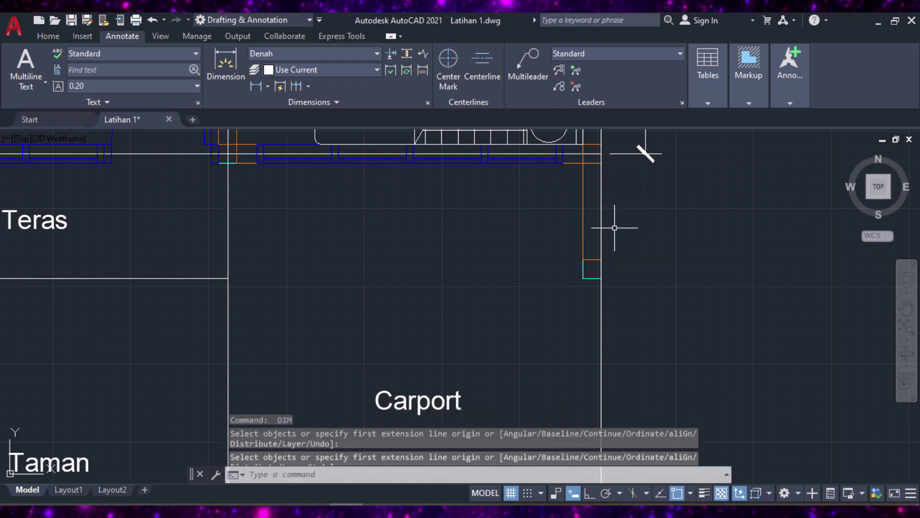
- Dimension the Carport's length from the house's front wall to the front boundary, in line with the vertical dimensions beside the bedrooms
scroll(609, 235, down, 2)
scroll(628, 242, down, 2)
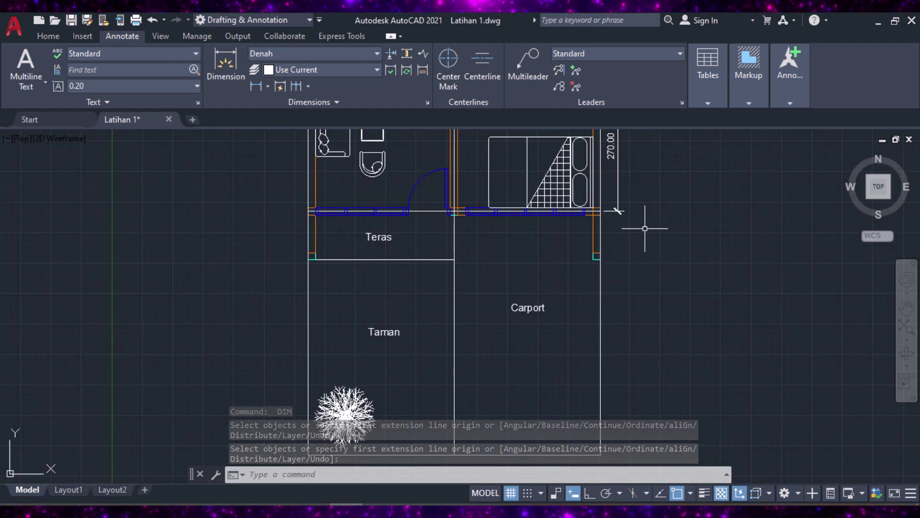
key(Return)
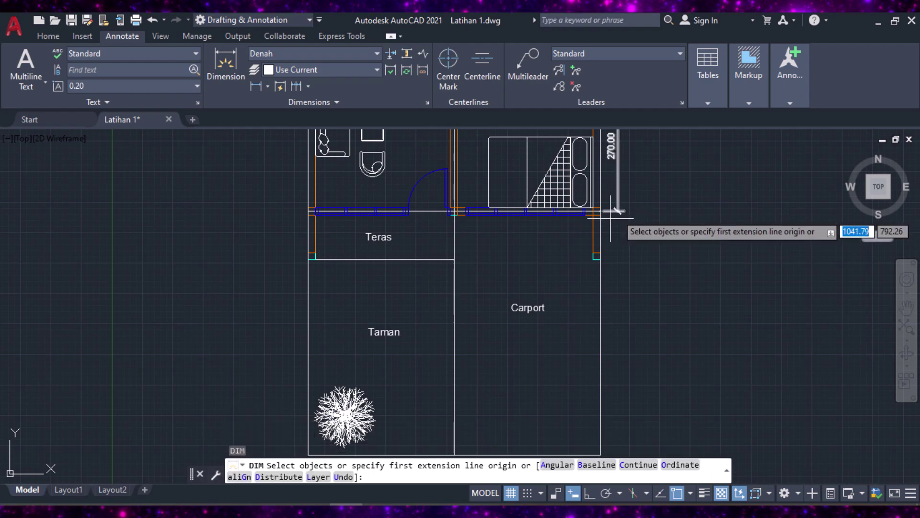
scroll(621, 210, up, 4)
click(616, 204)
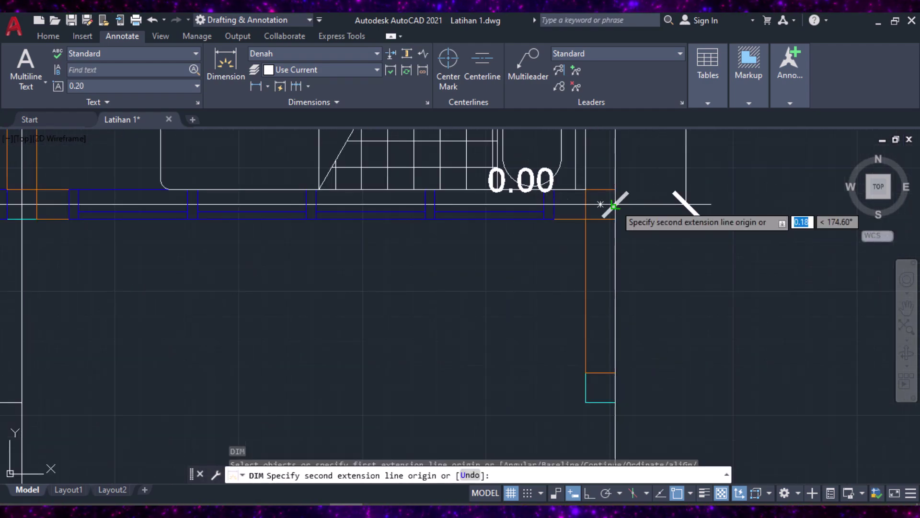
scroll(618, 250, down, 4)
scroll(625, 383, up, 4)
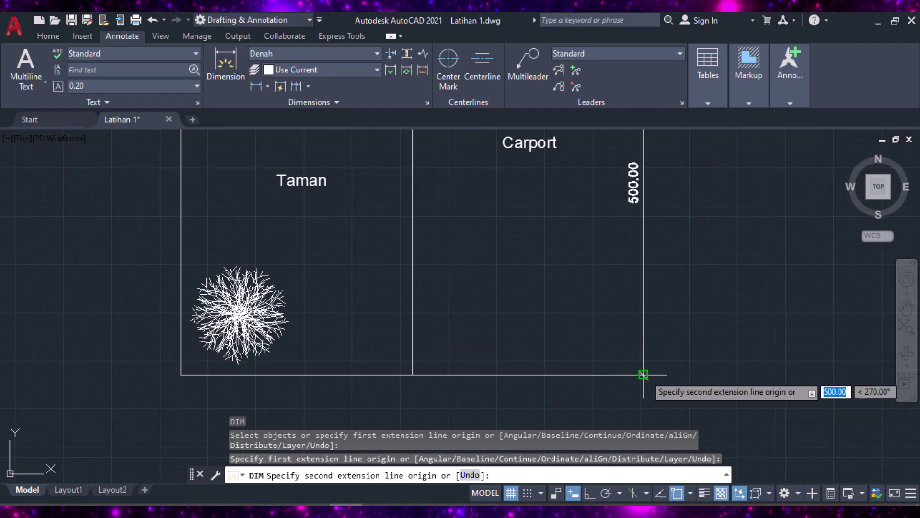
click(645, 374)
scroll(668, 344, down, 4)
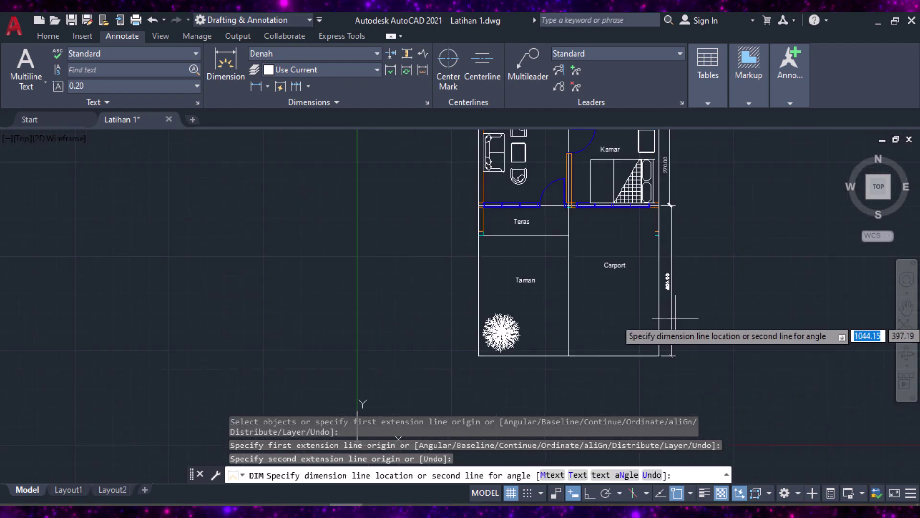
scroll(702, 205, up, 4)
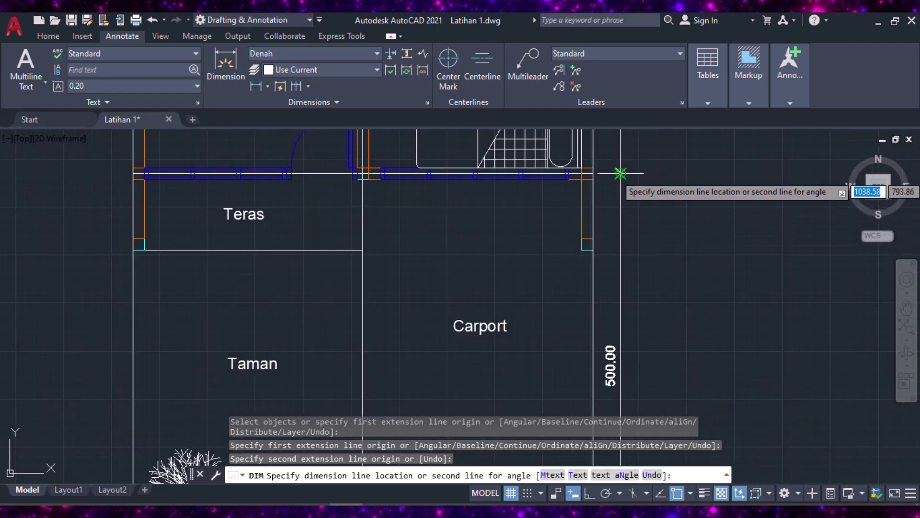
click(621, 173)
- Dimension the rear Taman's depth along the plan's left side, from the rear boundary to the WC's rear wall
scroll(653, 267, down, 3)
scroll(526, 325, up, 2)
scroll(540, 353, down, 2)
scroll(515, 233, down, 3)
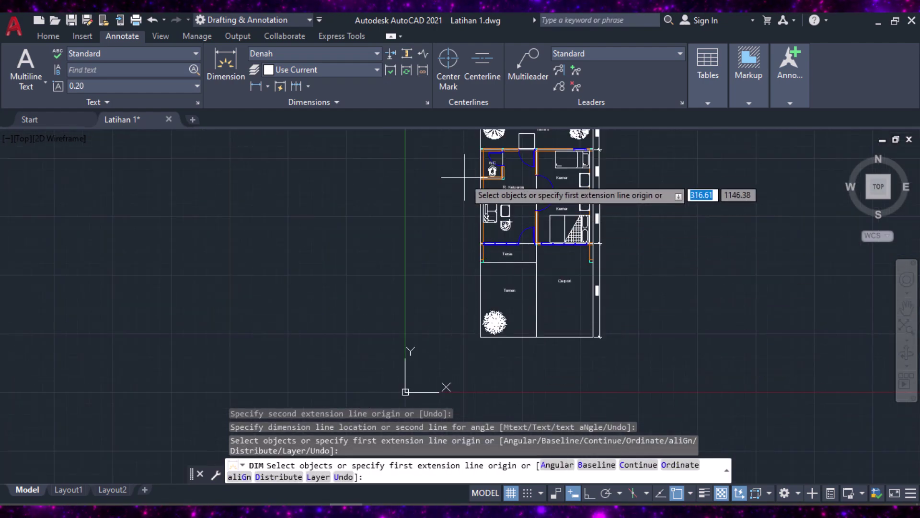
scroll(477, 199, up, 3)
scroll(470, 168, down, 2)
scroll(474, 144, up, 4)
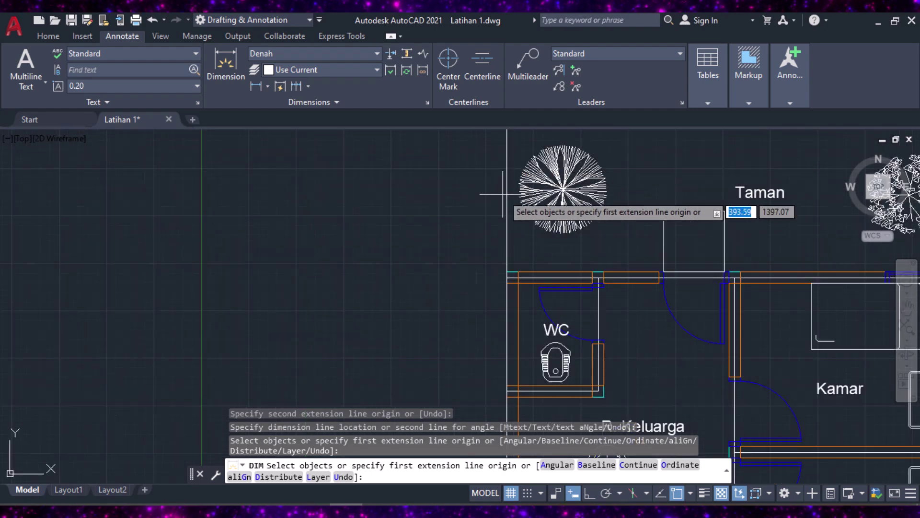
scroll(493, 175, up, 3)
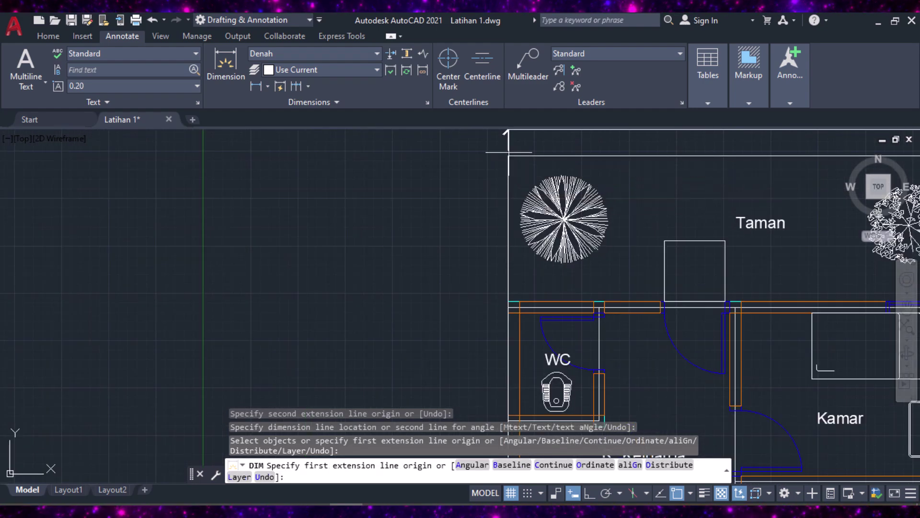
click(508, 156)
scroll(499, 307, up, 3)
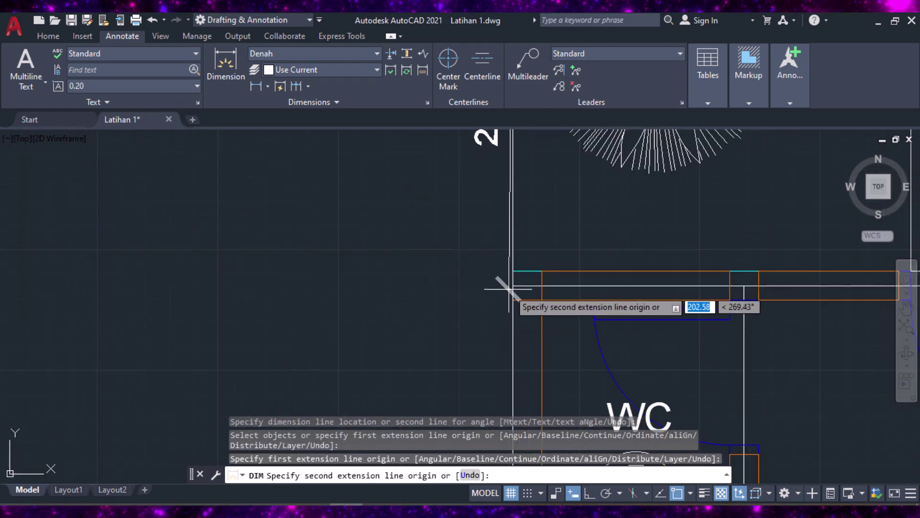
click(513, 285)
scroll(510, 283, down, 3)
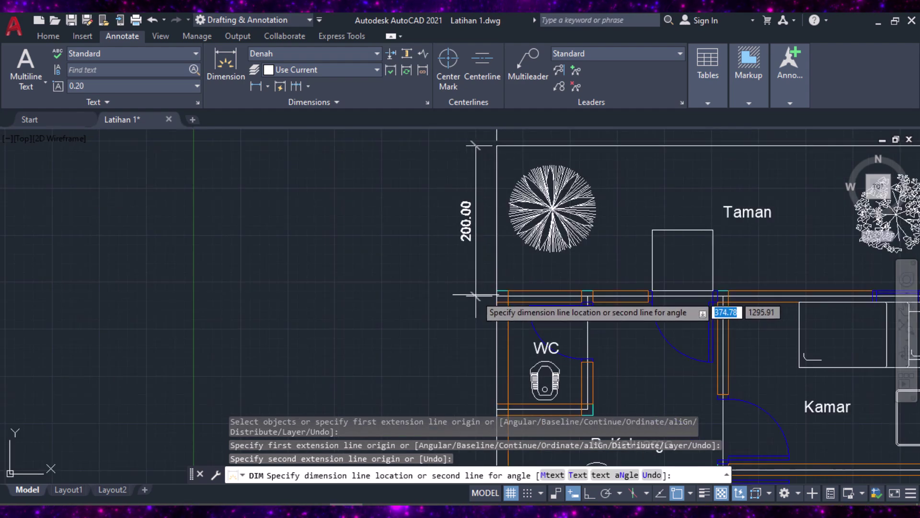
click(469, 294)
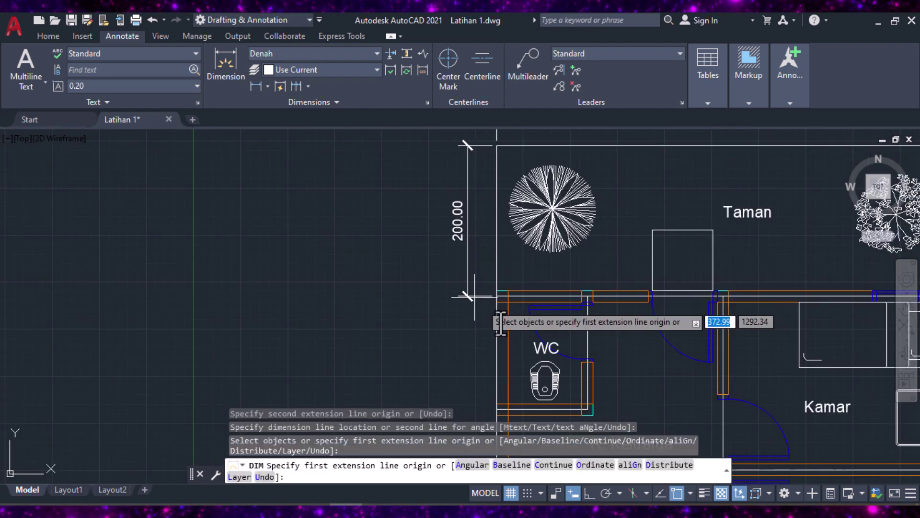
- Dimension the WC's length between its rear and front wall centrelines, in line with the rear Taman's left-side dimension
scroll(491, 302, up, 5)
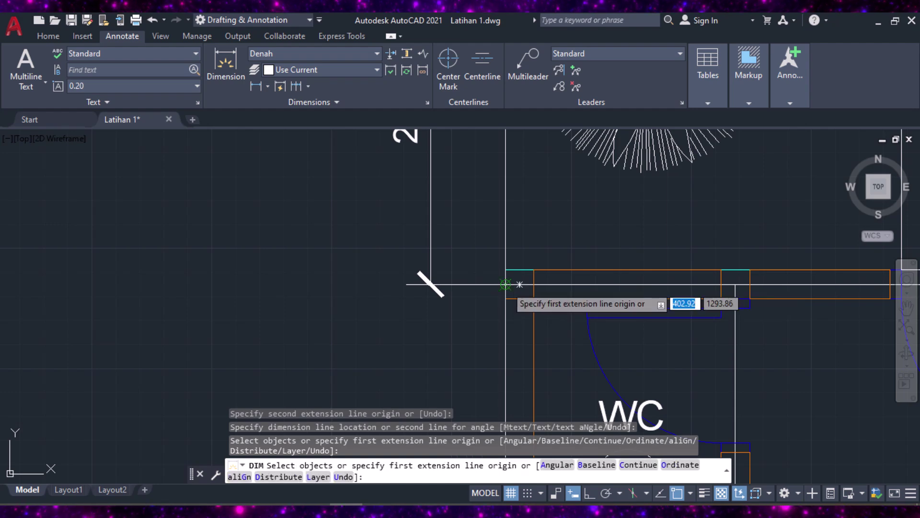
click(506, 284)
scroll(504, 279, down, 6)
scroll(502, 286, up, 4)
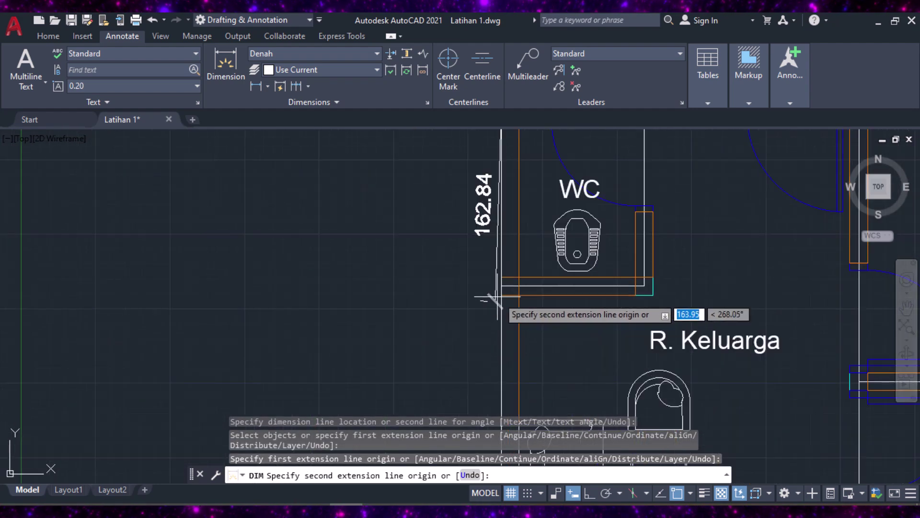
click(502, 285)
scroll(459, 309, down, 3)
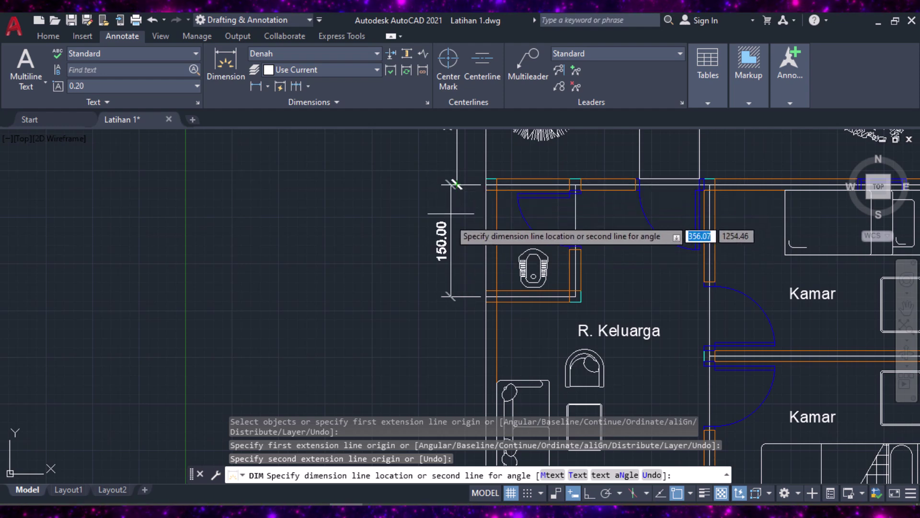
click(457, 184)
scroll(458, 226, down, 2)
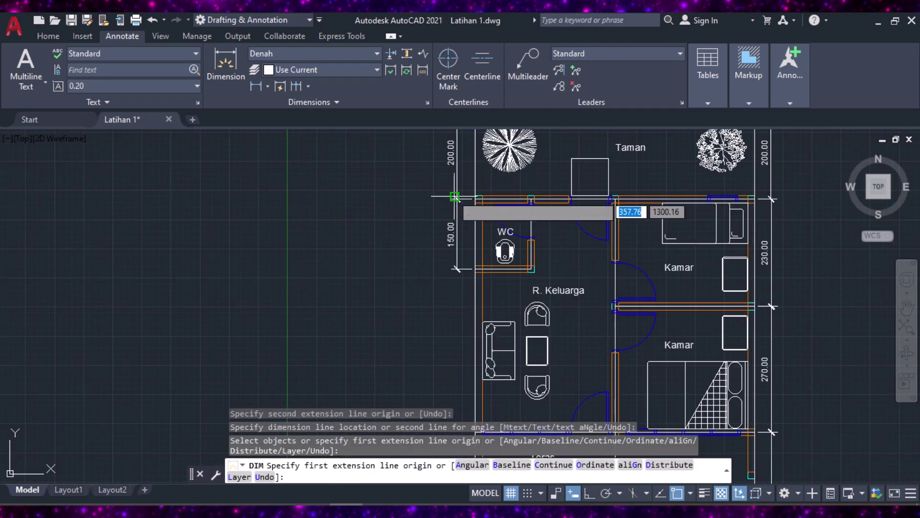
- Dimension the R. Keluarga outer wall from the WC's lower wall centreline to the front wall, in line with the WC dimension
scroll(524, 271, up, 4)
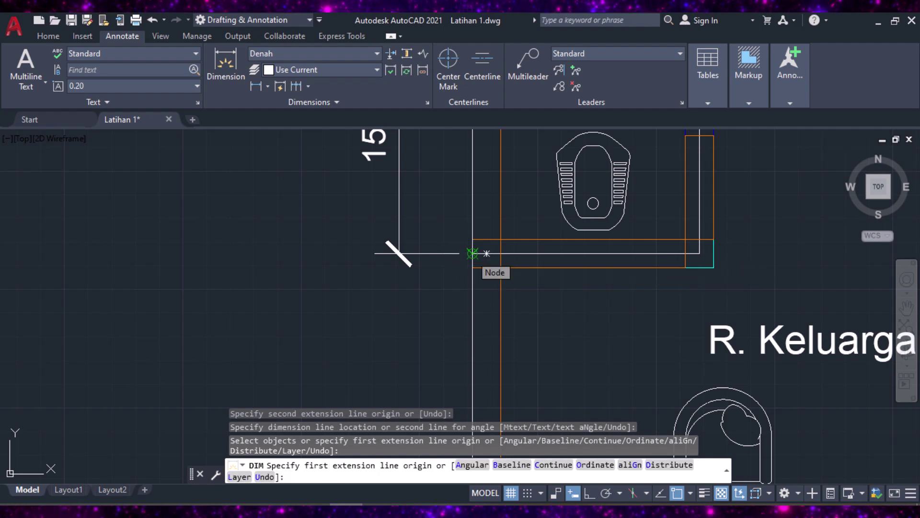
click(472, 253)
scroll(472, 249, down, 5)
scroll(463, 307, up, 3)
scroll(473, 321, down, 3)
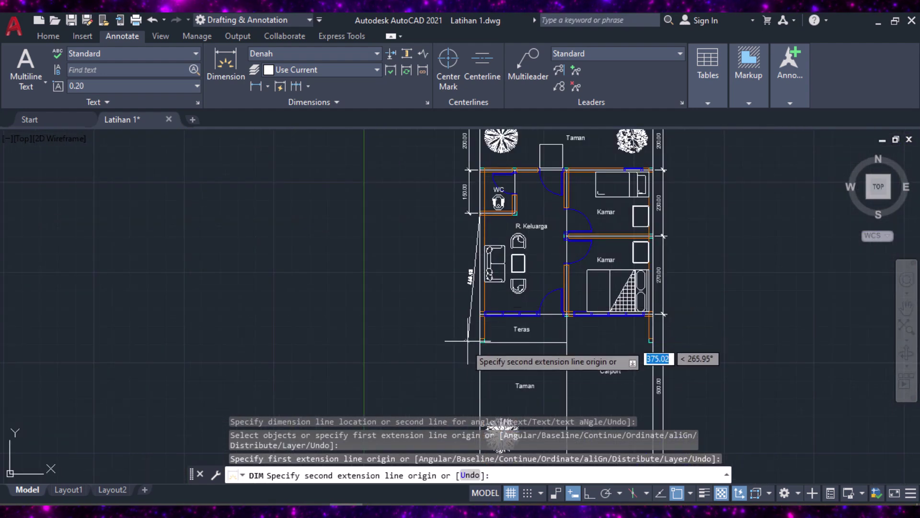
scroll(472, 321, up, 5)
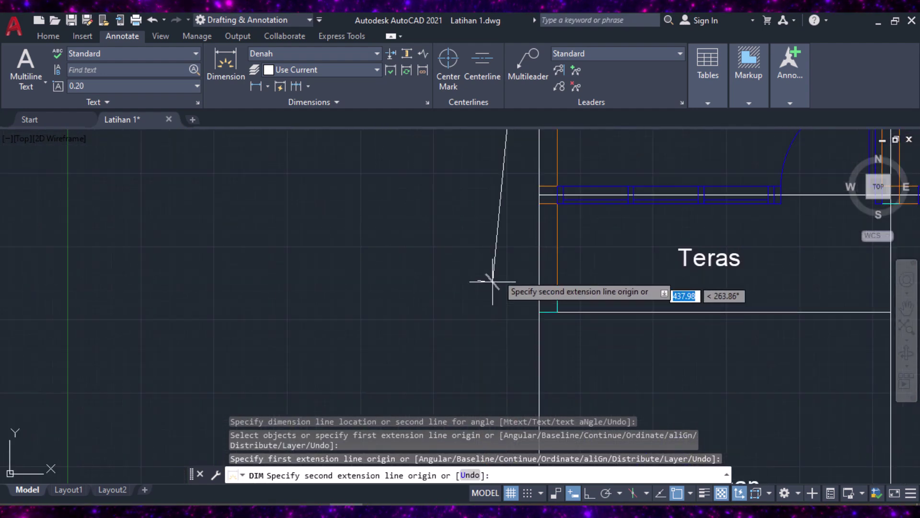
click(539, 194)
scroll(508, 221, down, 4)
scroll(512, 220, up, 5)
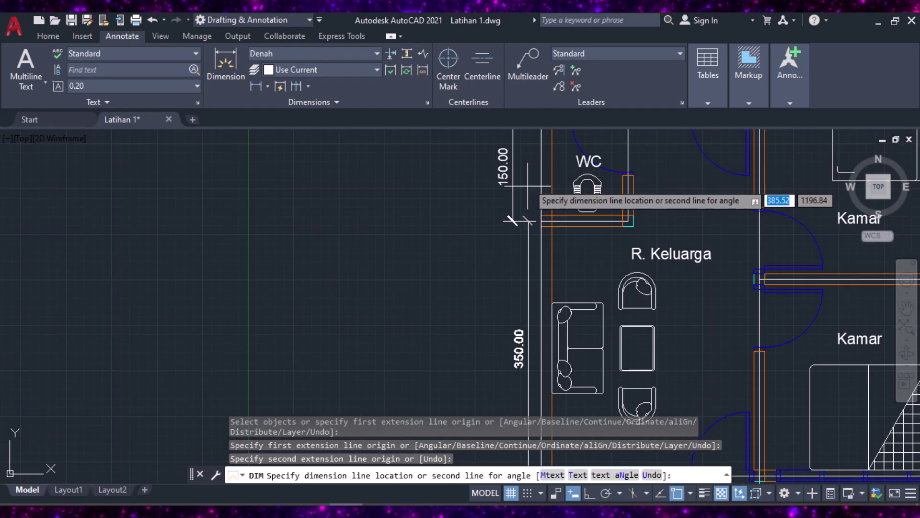
click(512, 220)
- Dimension the Teras depth from the front wall centreline to the terrace edge, in line with the R. Keluarga dimension
scroll(513, 218, down, 4)
scroll(517, 297, up, 6)
scroll(520, 287, up, 4)
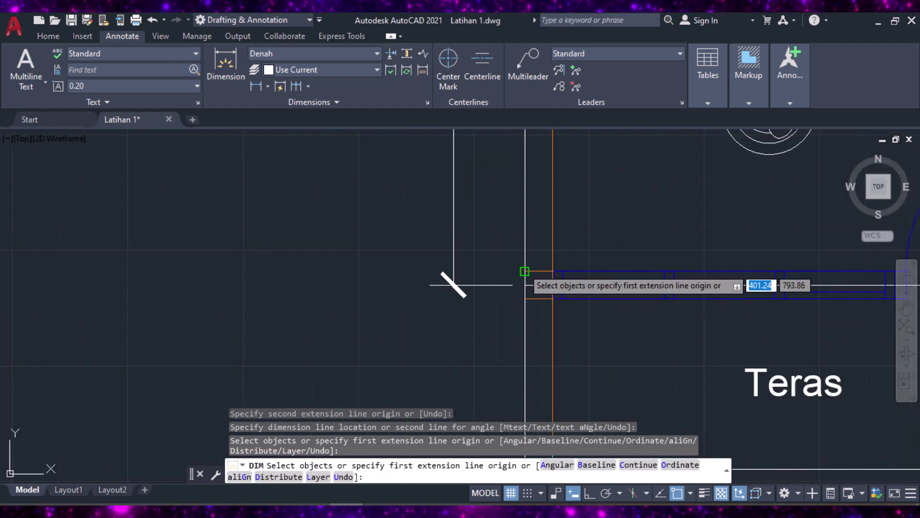
click(526, 285)
scroll(537, 316, down, 4)
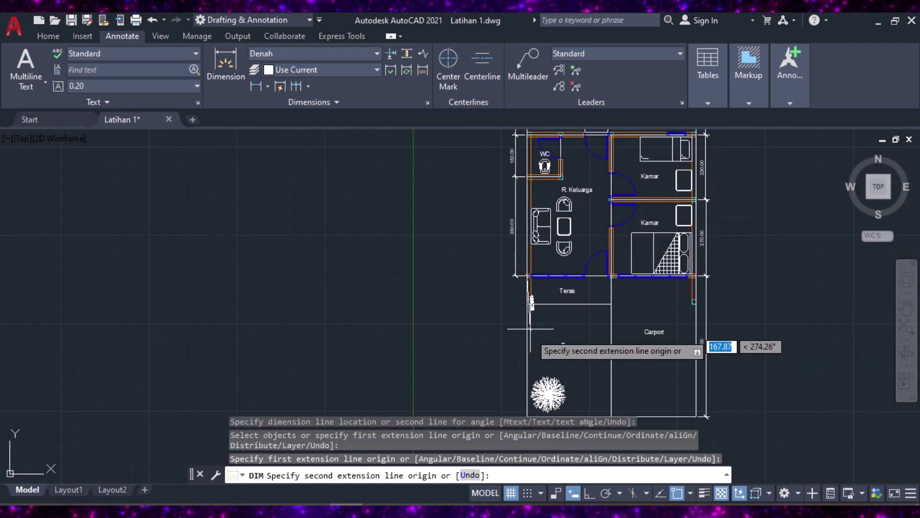
scroll(531, 294, up, 4)
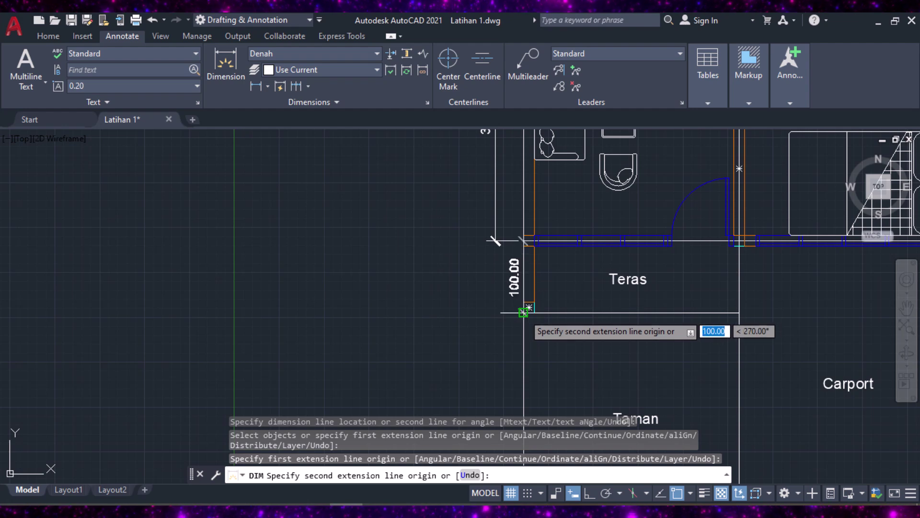
click(523, 313)
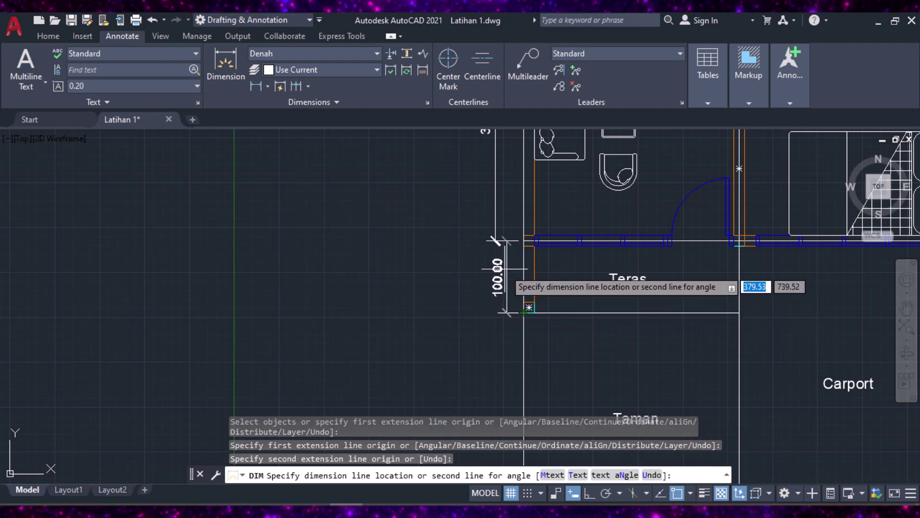
click(496, 241)
- Dimension the front Taman's length from the terrace edge to the front boundary, in line with the Teras dimension
scroll(496, 240, down, 3)
scroll(480, 240, up, 5)
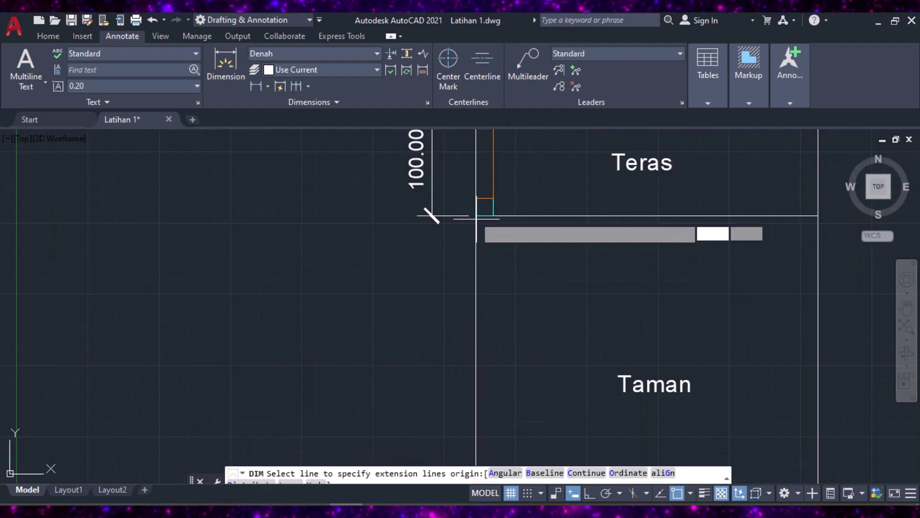
click(476, 215)
scroll(476, 211, down, 3)
scroll(486, 330, up, 3)
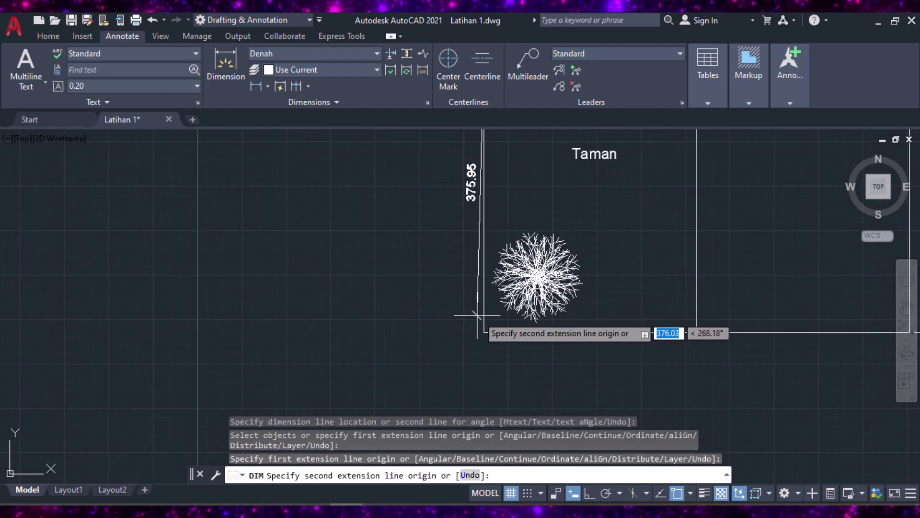
click(484, 332)
scroll(479, 326, down, 3)
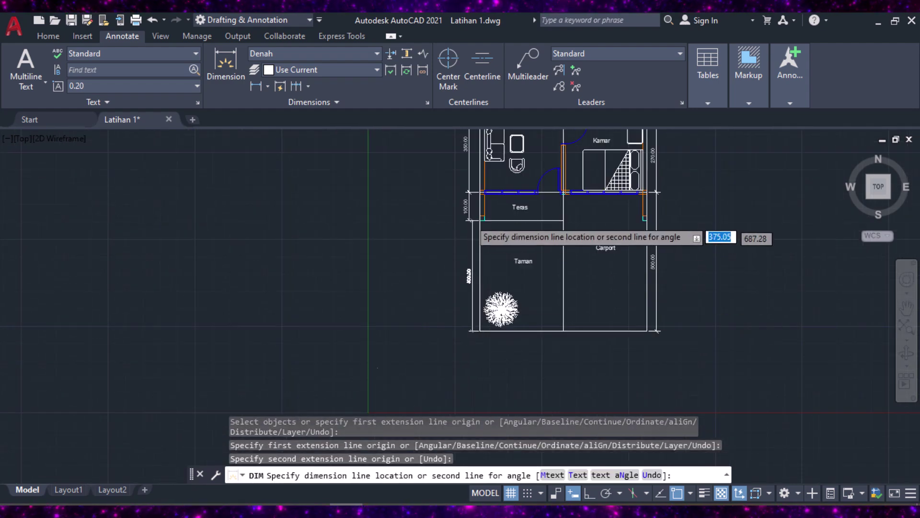
scroll(463, 220, up, 3)
click(467, 219)
scroll(468, 219, down, 3)
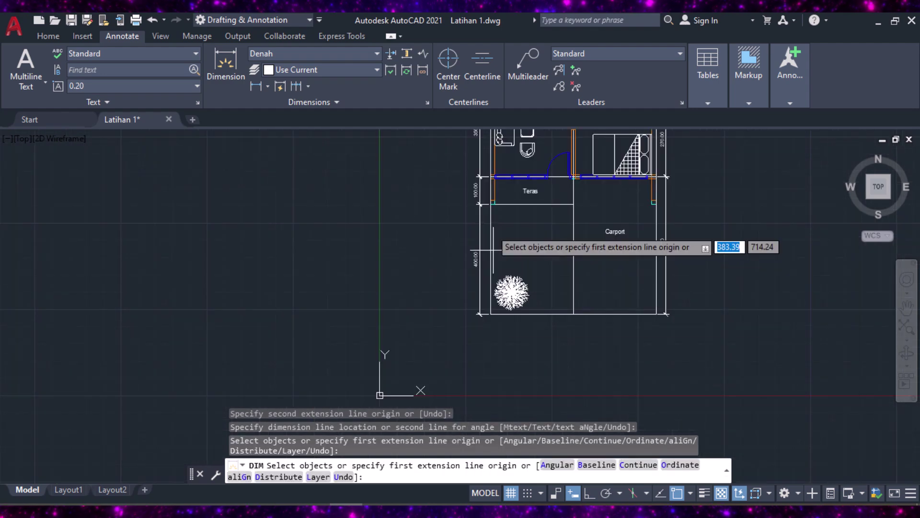
- Dimension the front Taman's width along the front boundary, placing the horizontal dimension just below the plan
scroll(500, 329, up, 1)
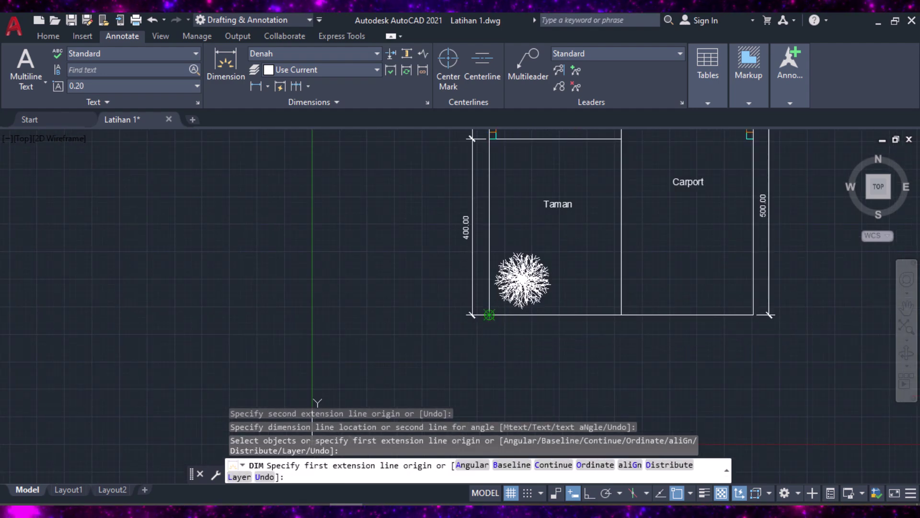
click(489, 315)
click(621, 314)
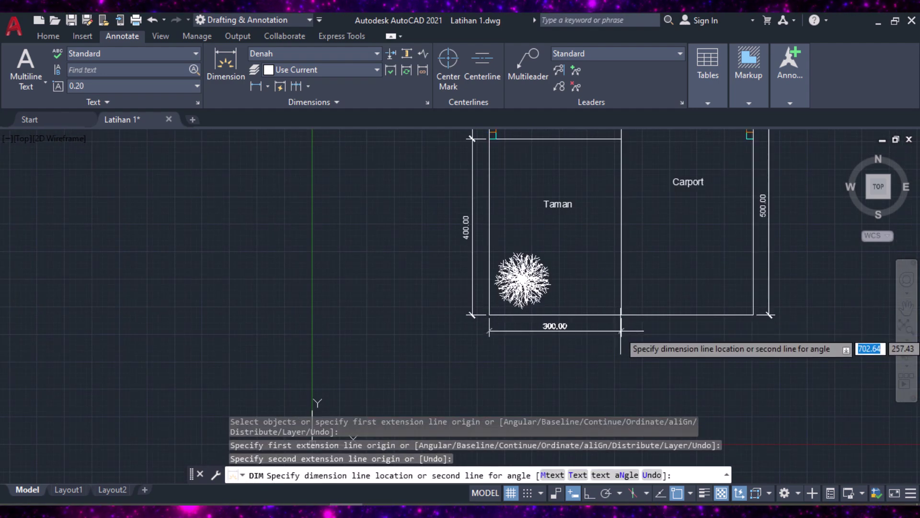
click(620, 337)
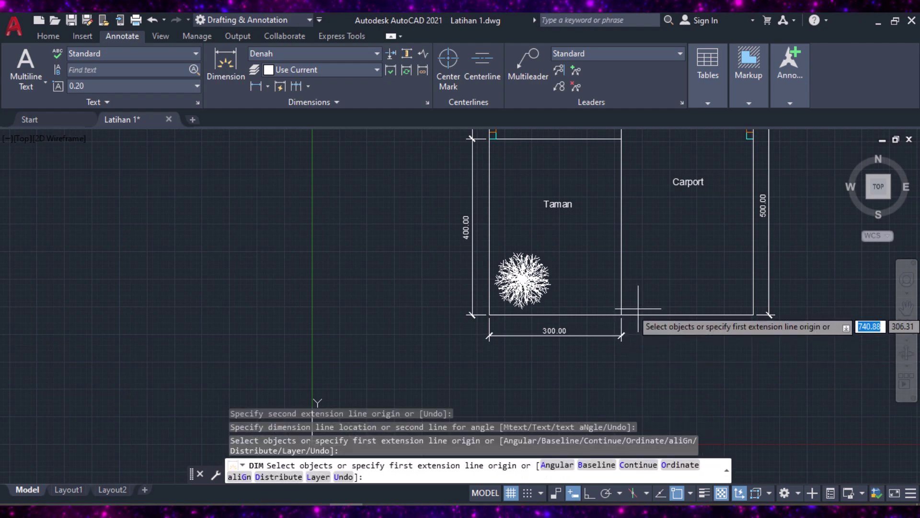
- Dimension the Carport's width along the front boundary, in line with the front Taman's width dimension
scroll(622, 315, up, 4)
click(622, 315)
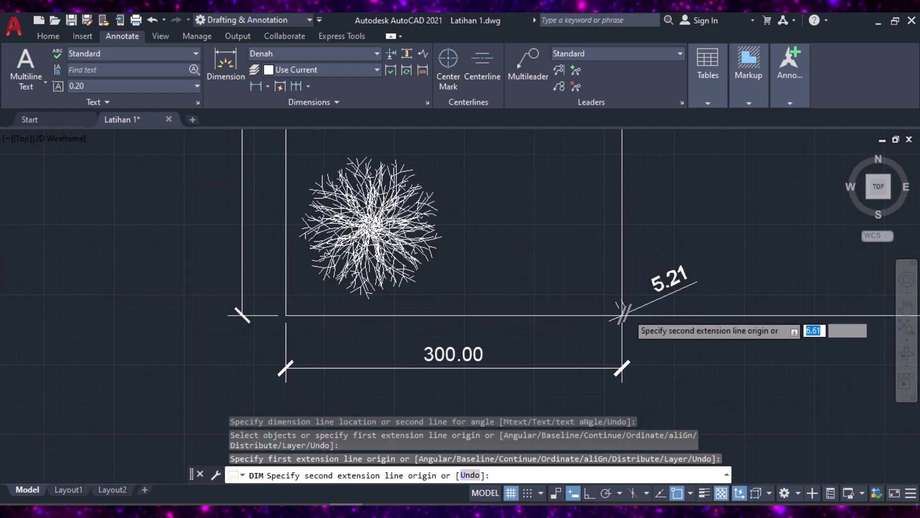
scroll(625, 315, down, 4)
scroll(758, 314, up, 4)
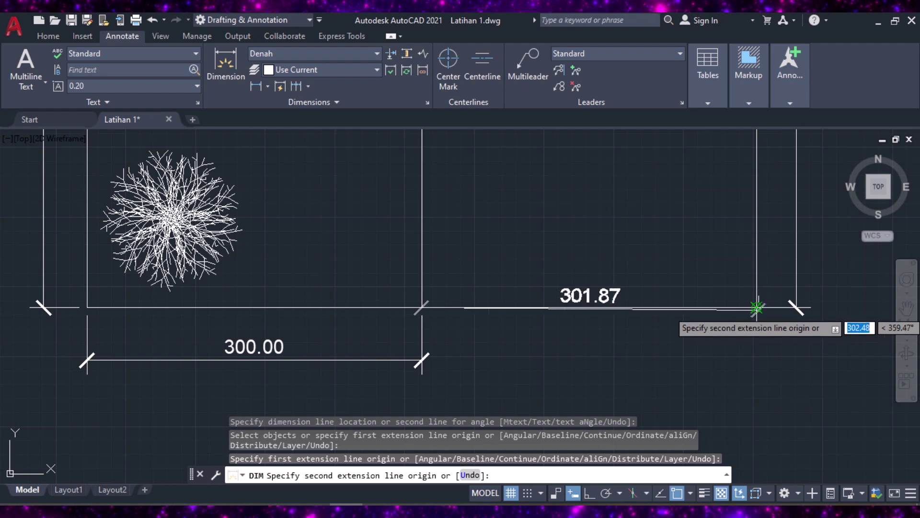
click(757, 307)
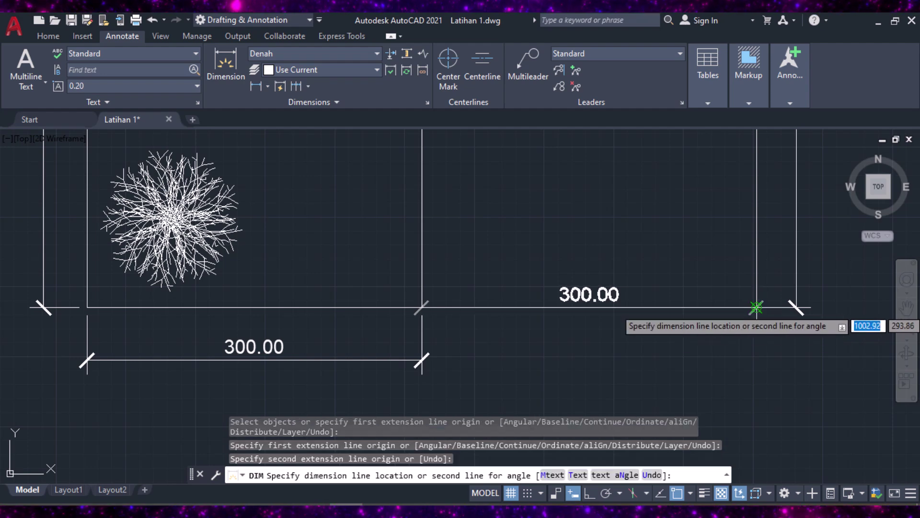
click(421, 357)
scroll(483, 341, down, 4)
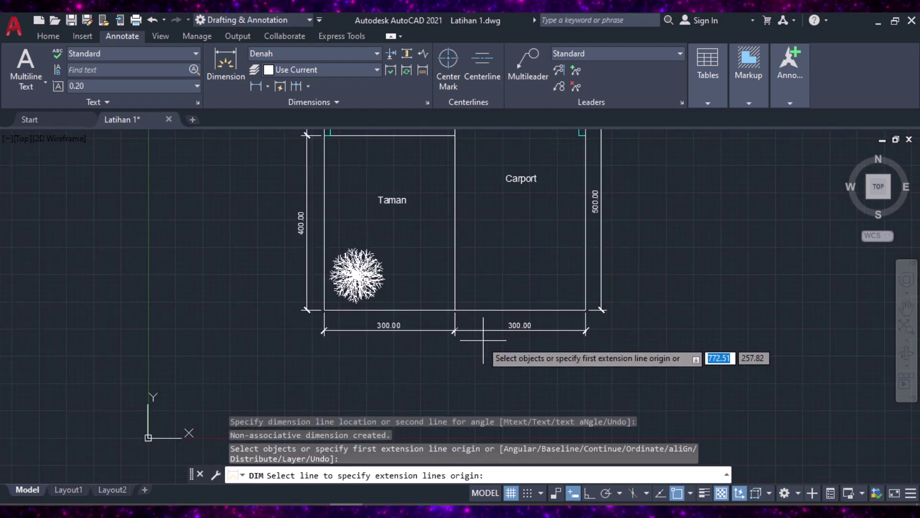
- Dimension the lot's overall length from the rear to the front boundary, placing it outside the Kamar and Carport dimension chain, and end the command
scroll(480, 348, down, 2)
scroll(522, 298, down, 2)
scroll(477, 201, up, 3)
scroll(494, 220, down, 3)
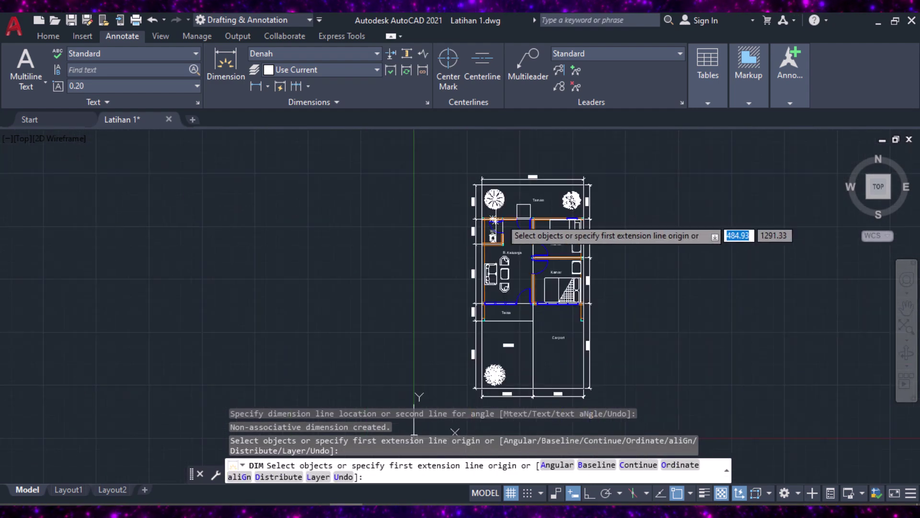
scroll(594, 187, up, 4)
scroll(582, 173, up, 2)
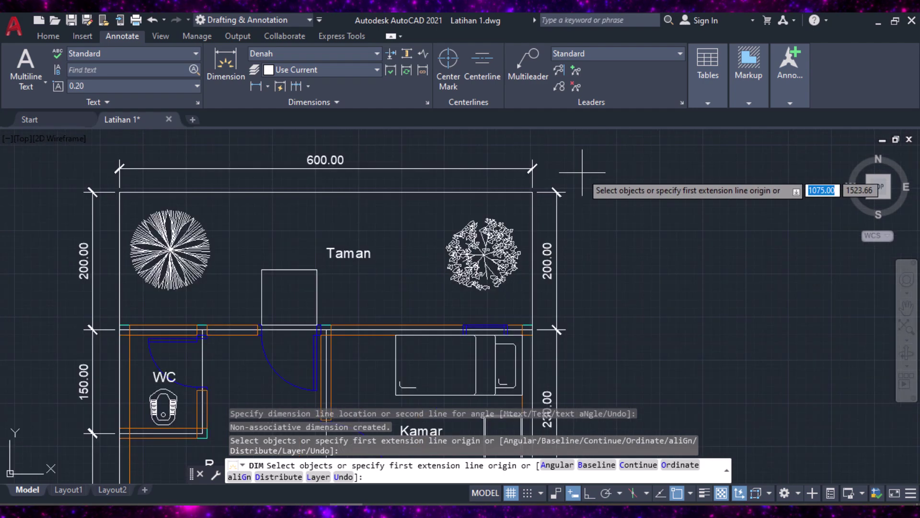
click(566, 193)
scroll(565, 194, down, 4)
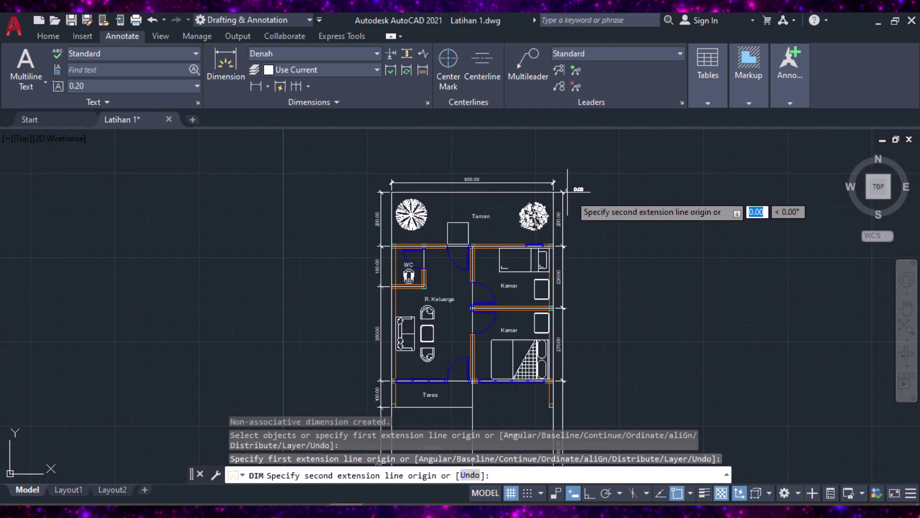
scroll(570, 269, down, 7)
scroll(449, 371, up, 8)
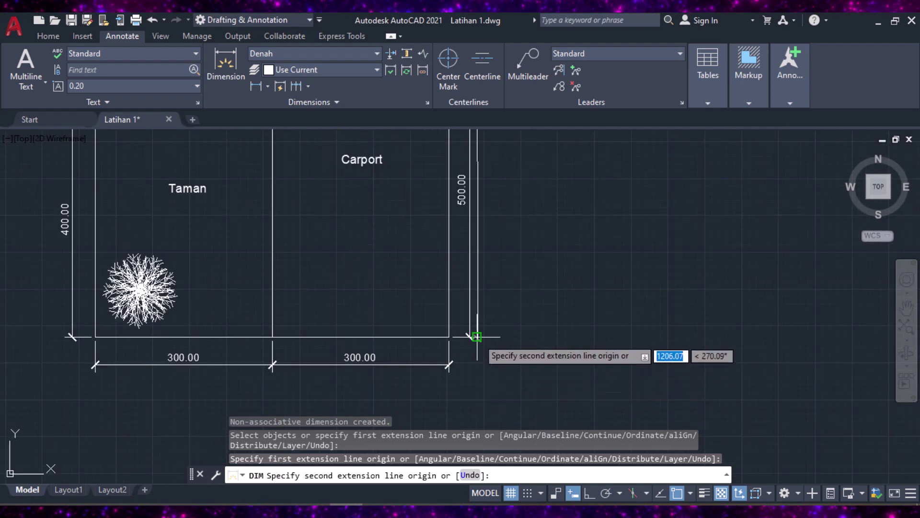
click(477, 336)
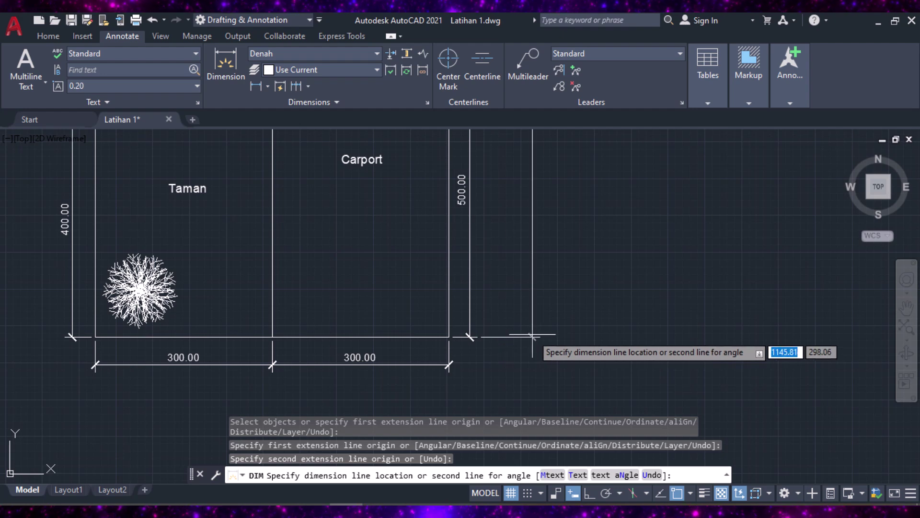
scroll(534, 319, down, 4)
scroll(522, 188, up, 4)
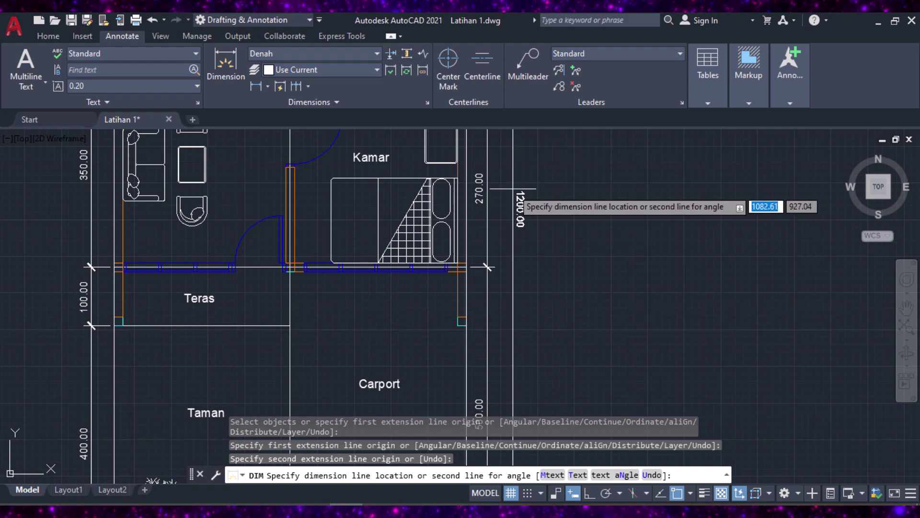
click(513, 189)
scroll(583, 242, down, 5)
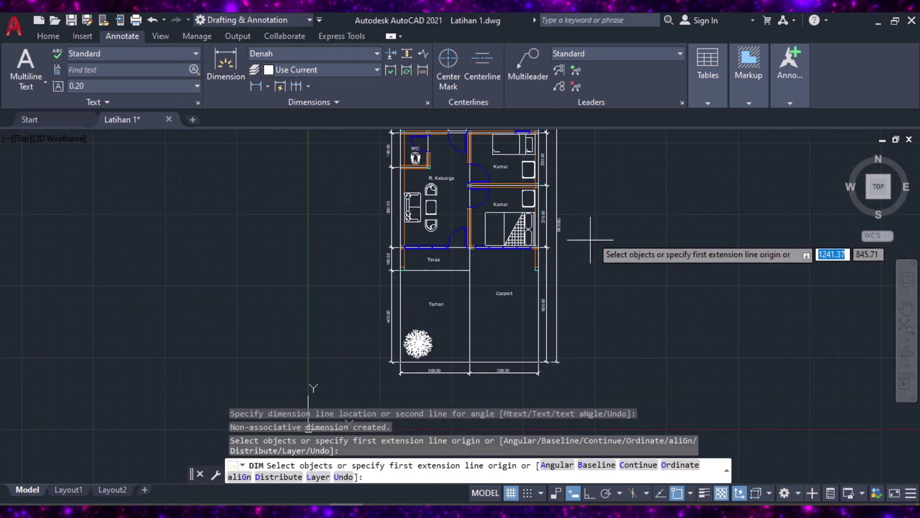
middle_drag(577, 247, 662, 306)
key(Return)
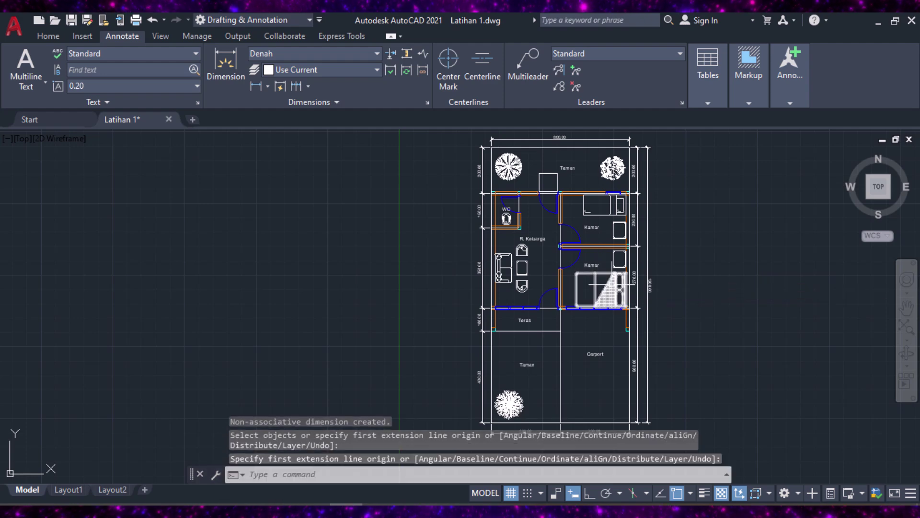
- Examine the dimension chains around the whole plan for missing dimensions
scroll(503, 222, down, 2)
scroll(518, 312, up, 2)
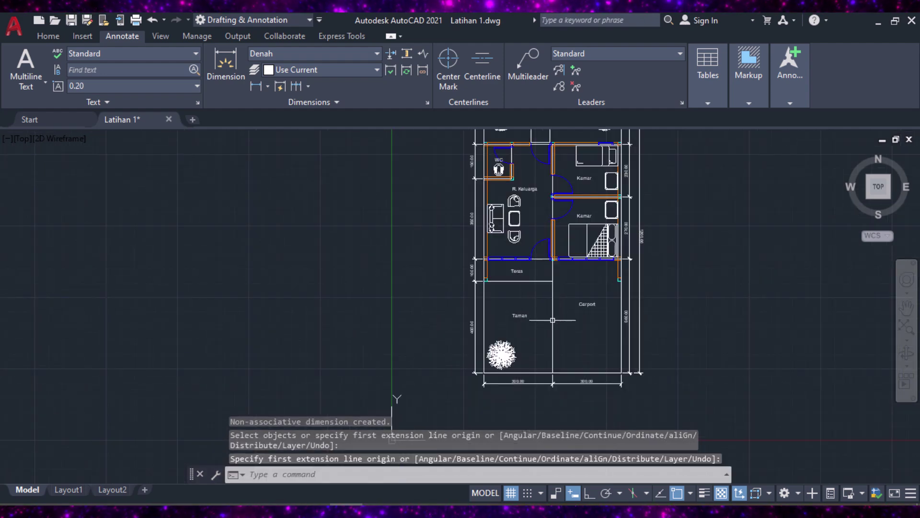
scroll(547, 288, down, 2)
scroll(566, 241, up, 4)
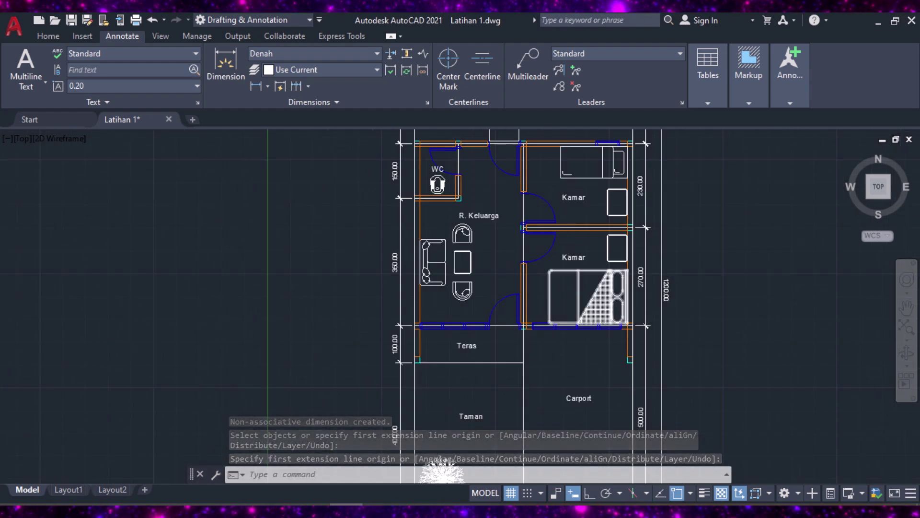
scroll(562, 280, down, 2)
scroll(533, 181, up, 2)
scroll(528, 182, down, 2)
scroll(516, 191, up, 2)
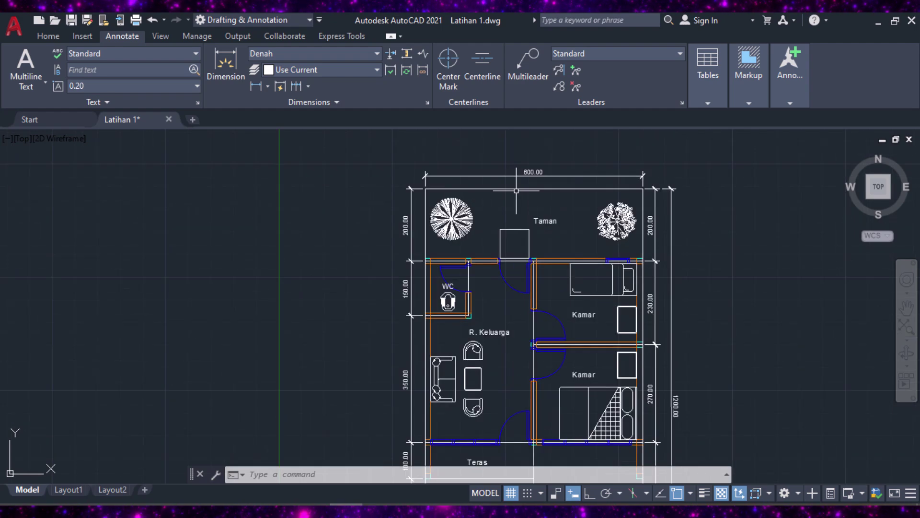
- Delete the overall width dimension above the rear Taman
scroll(461, 175, up, 3)
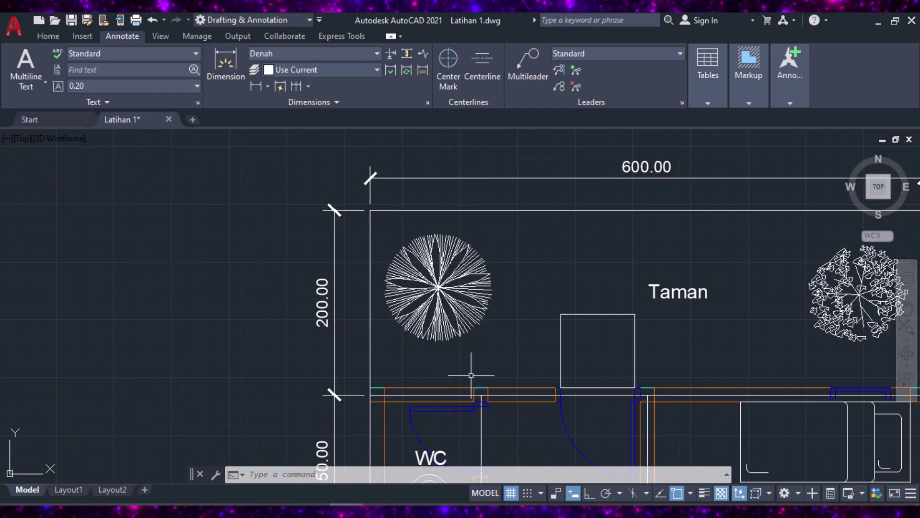
scroll(477, 204, down, 2)
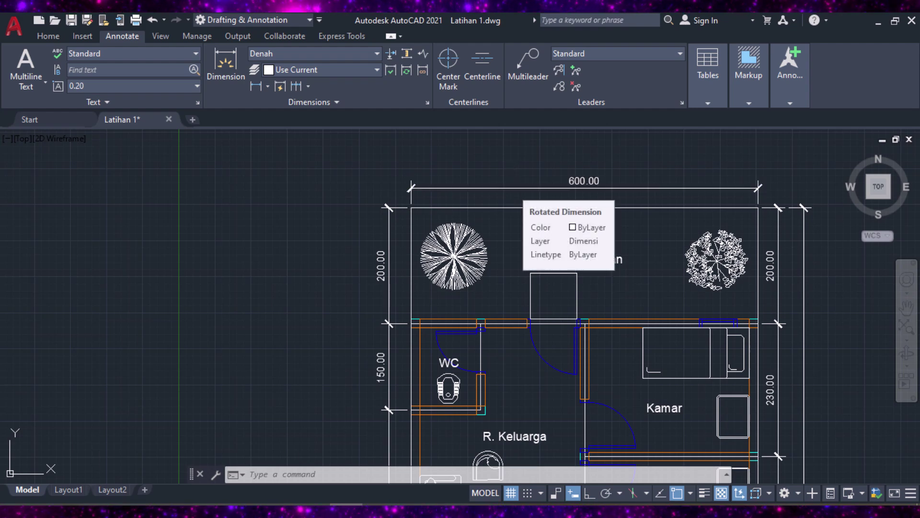
click(512, 189)
key(Delete)
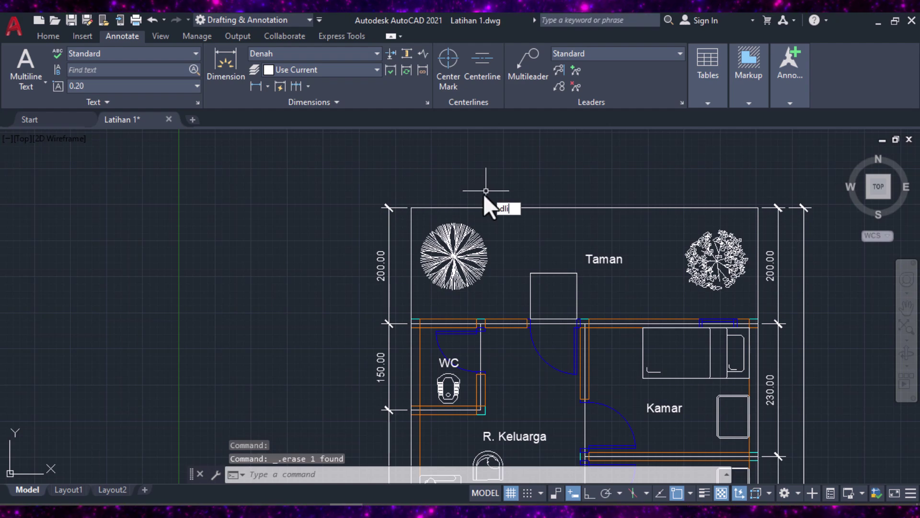
key(Return)
scroll(420, 194, up, 2)
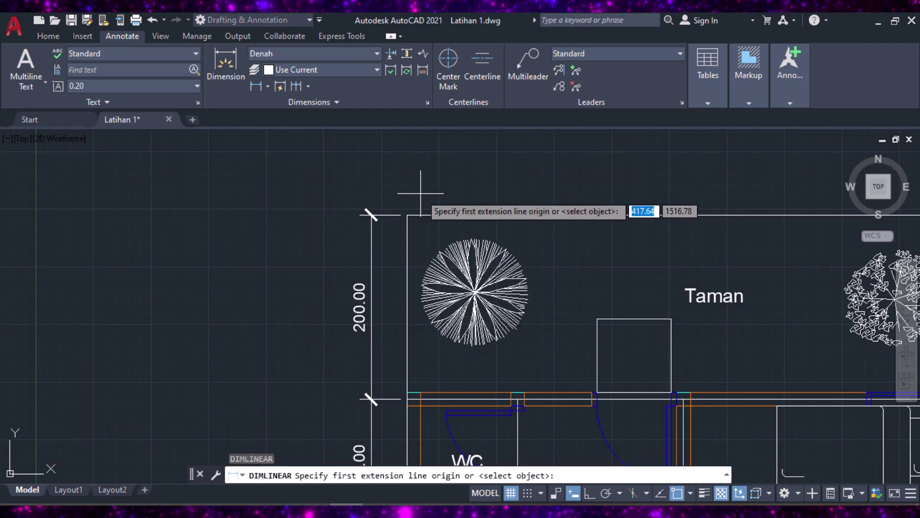
key(Escape)
- Dimension the WC's width from the rear boundary corner to the WC wall centreline, placing the horizontal dimension just above the rear boundary
click(228, 72)
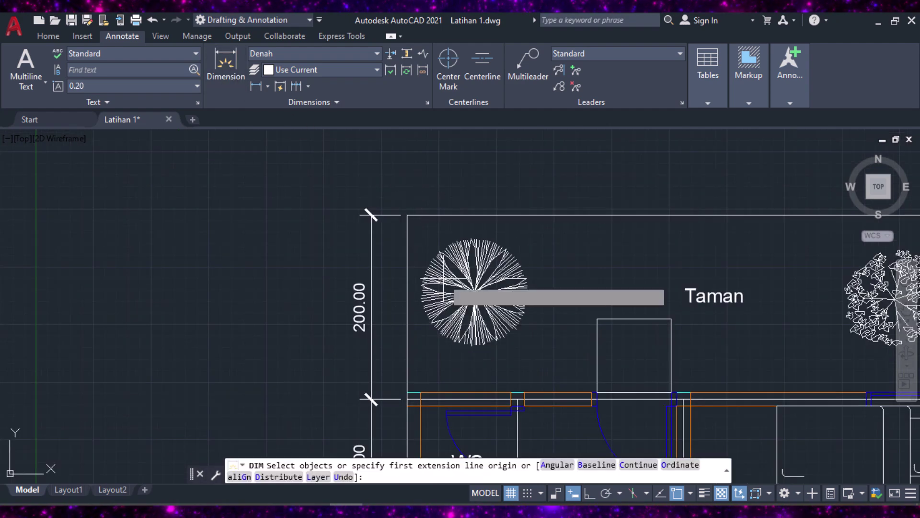
click(407, 214)
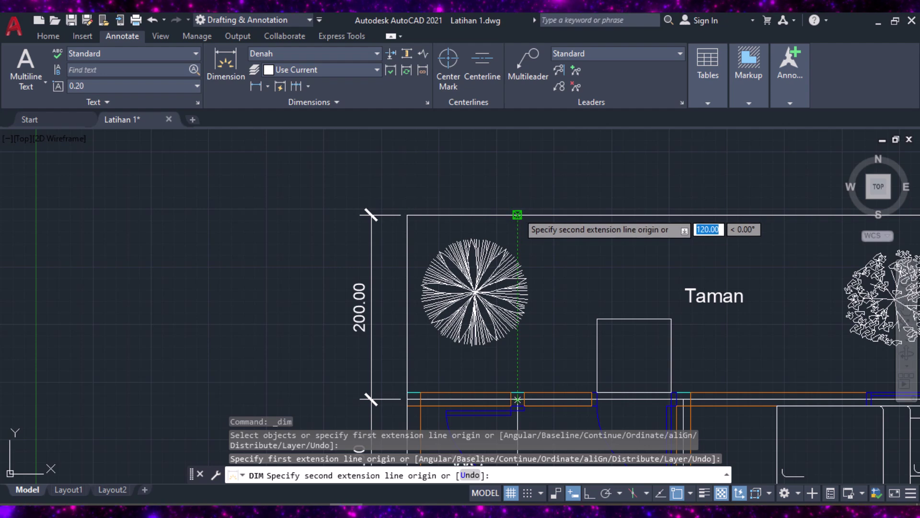
click(518, 399)
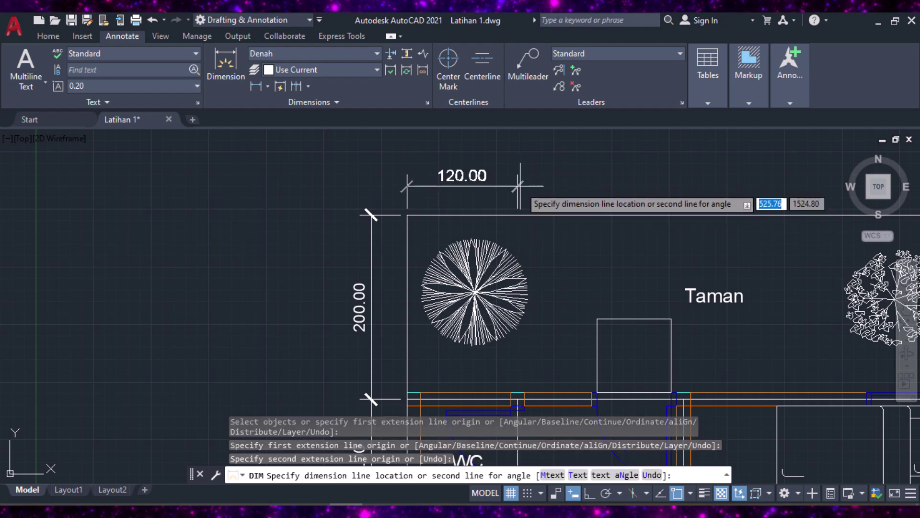
click(519, 182)
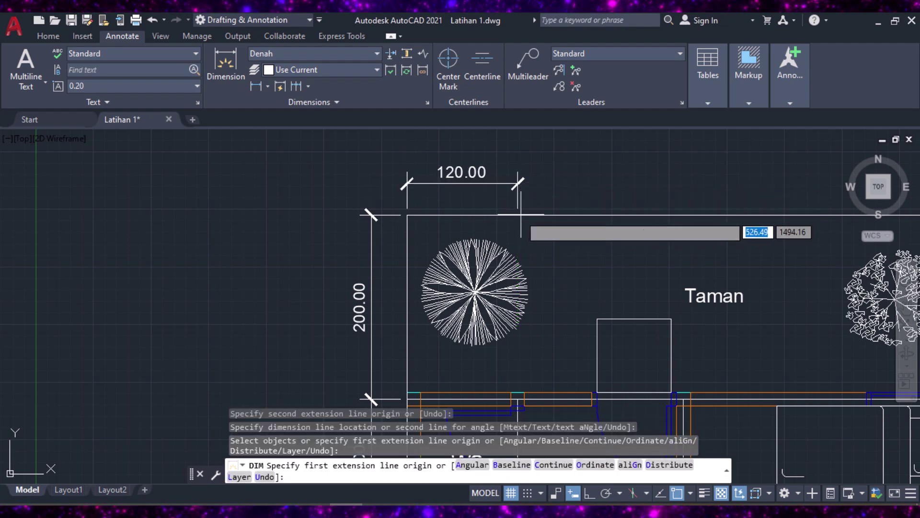
- Dimension the remaining rear width from the WC wall centreline to the opposite boundary corner, in line with the WC width dimension
scroll(520, 214, up, 4)
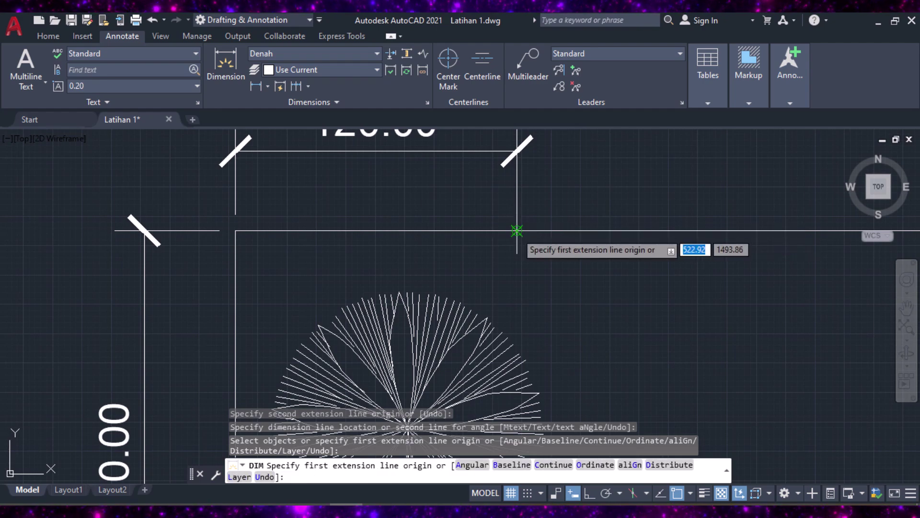
click(517, 231)
scroll(493, 254, down, 5)
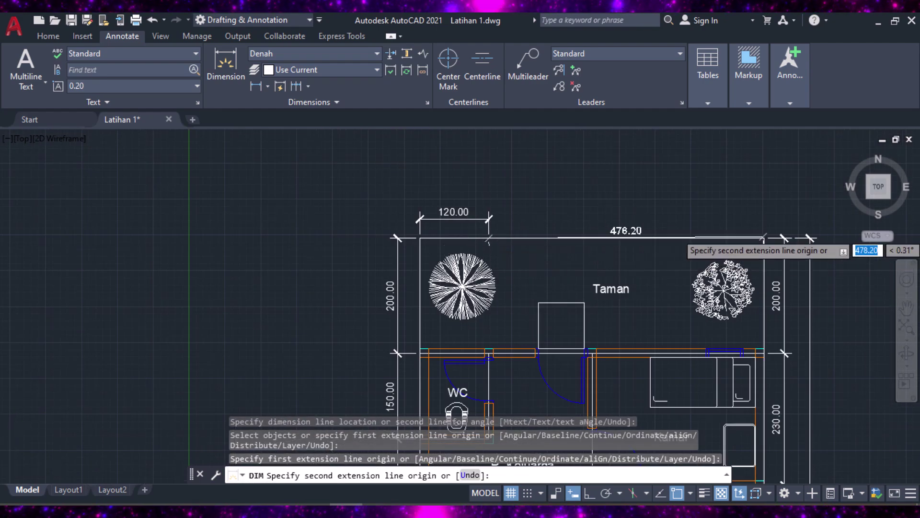
scroll(763, 242, up, 4)
click(748, 248)
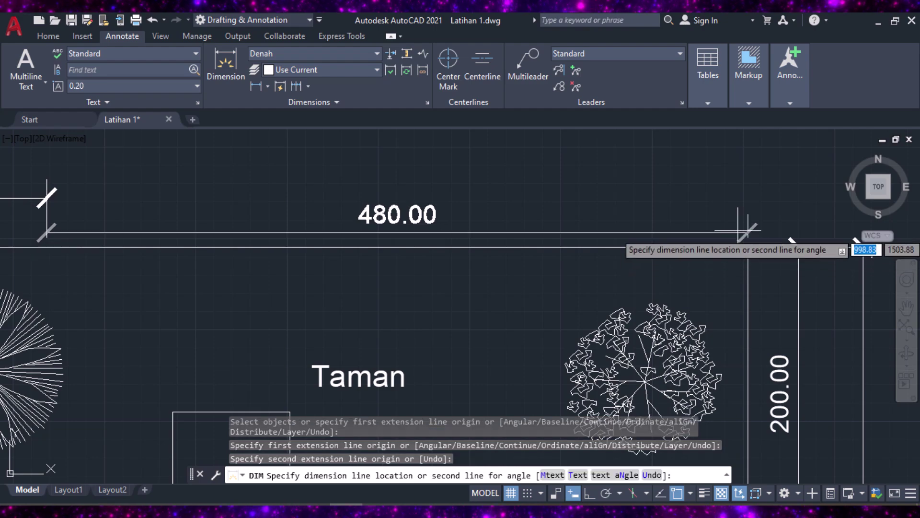
scroll(815, 242, down, 5)
scroll(422, 203, up, 5)
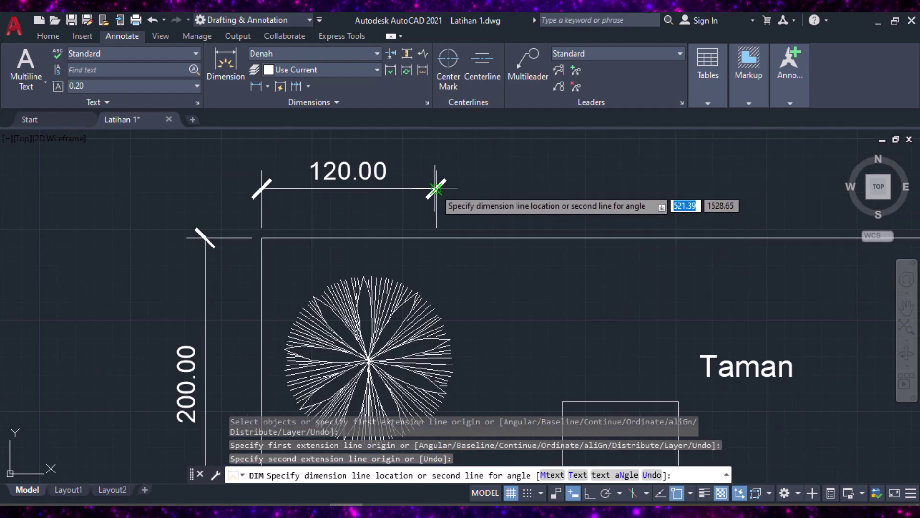
click(431, 188)
- Dimension the lot's overall width along the rear, placing it above the two partial width dimensions, and end the command
scroll(470, 216, down, 2)
scroll(508, 235, down, 5)
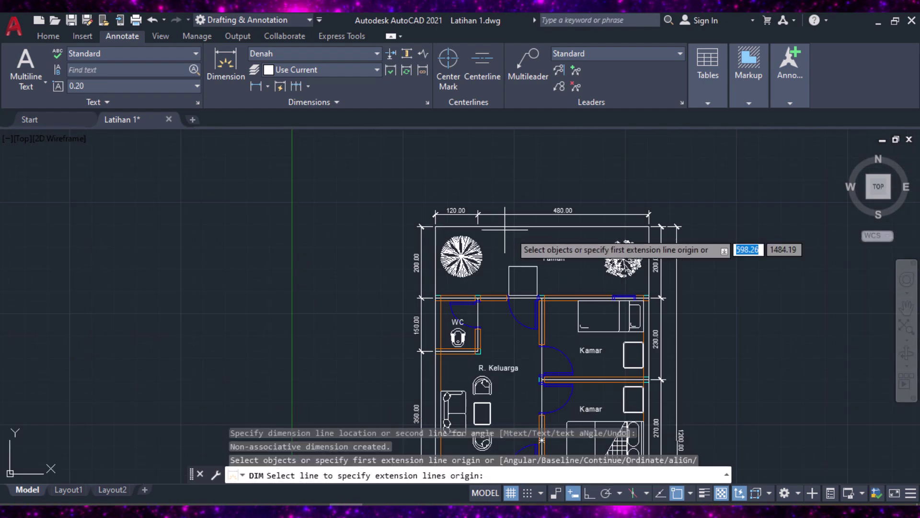
scroll(514, 220, up, 4)
scroll(508, 209, up, 2)
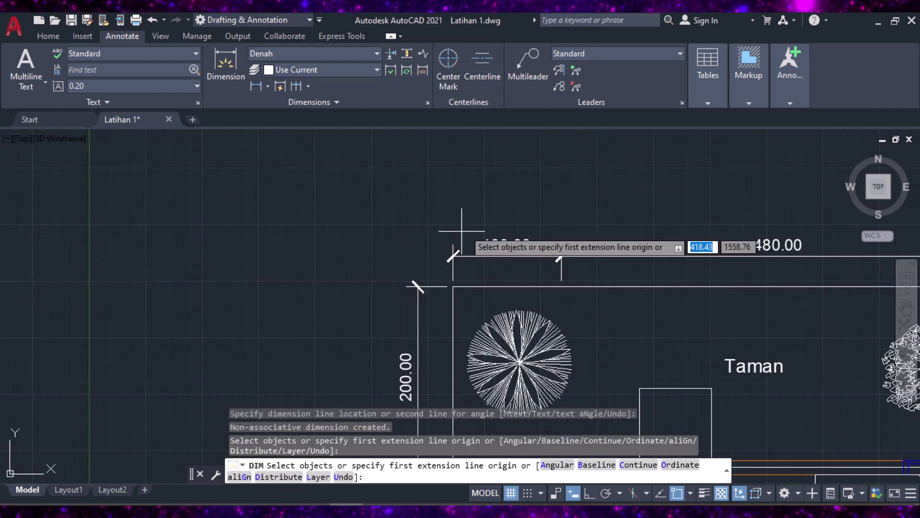
click(452, 247)
scroll(453, 248, down, 3)
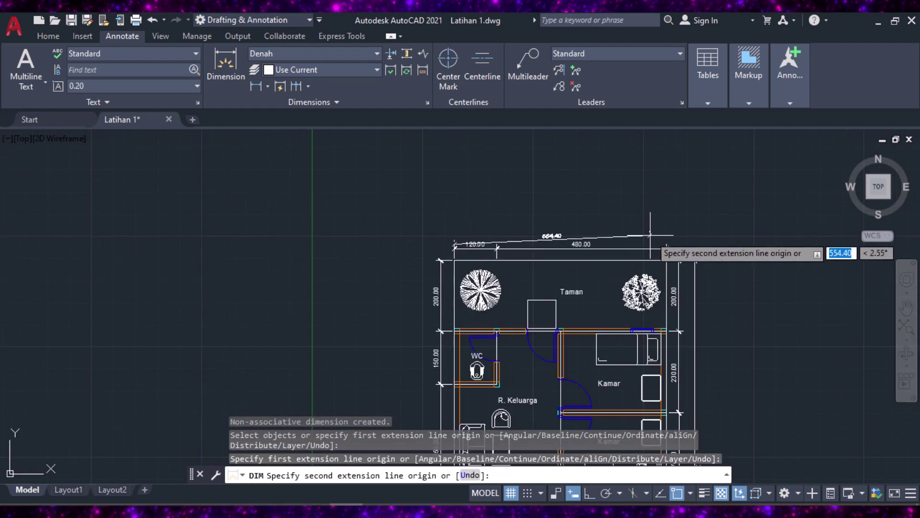
scroll(661, 240, up, 1)
click(670, 253)
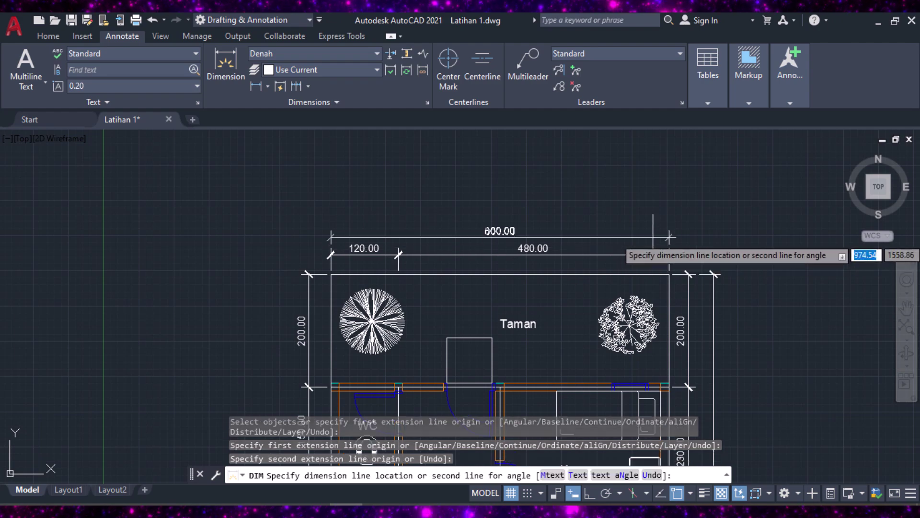
scroll(573, 236, up, 2)
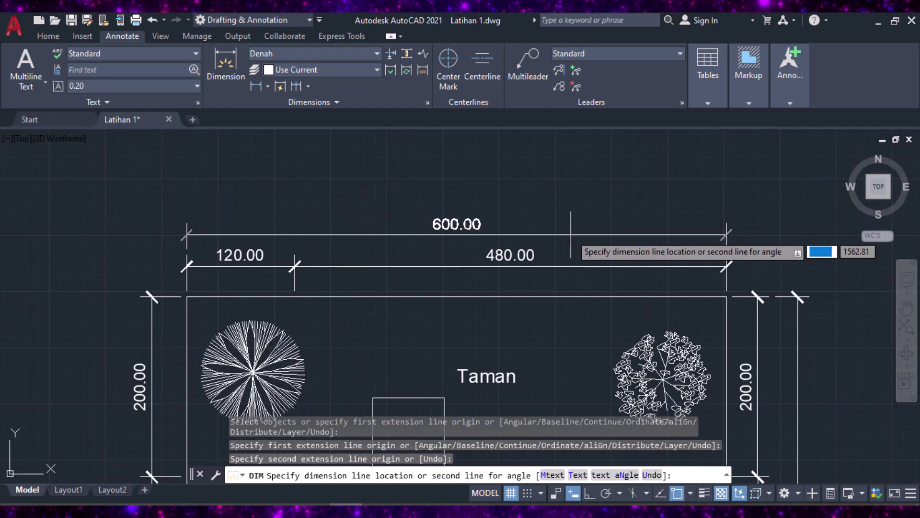
click(571, 235)
key(Return)
- Review the completed dimensions from the rear Taman down to the front boundary
scroll(624, 225, down, 6)
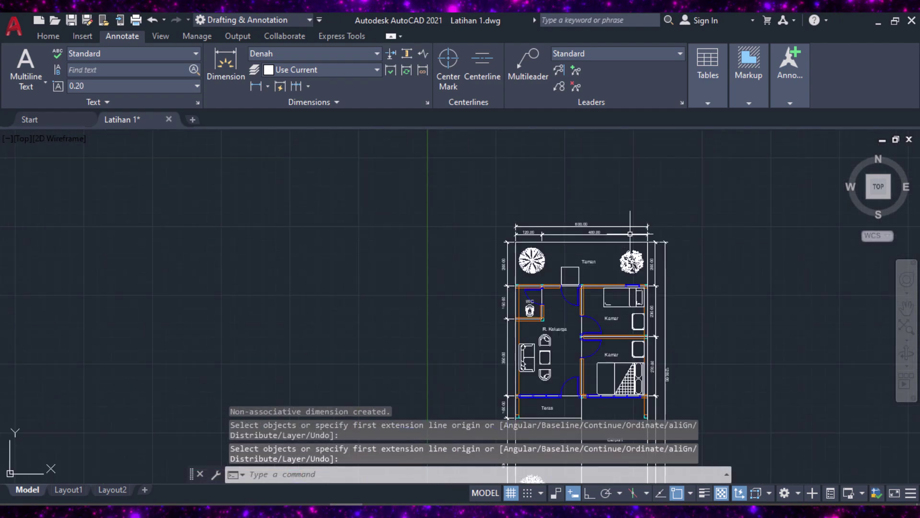
middle_drag(673, 326, 676, 226)
scroll(596, 370, up, 2)
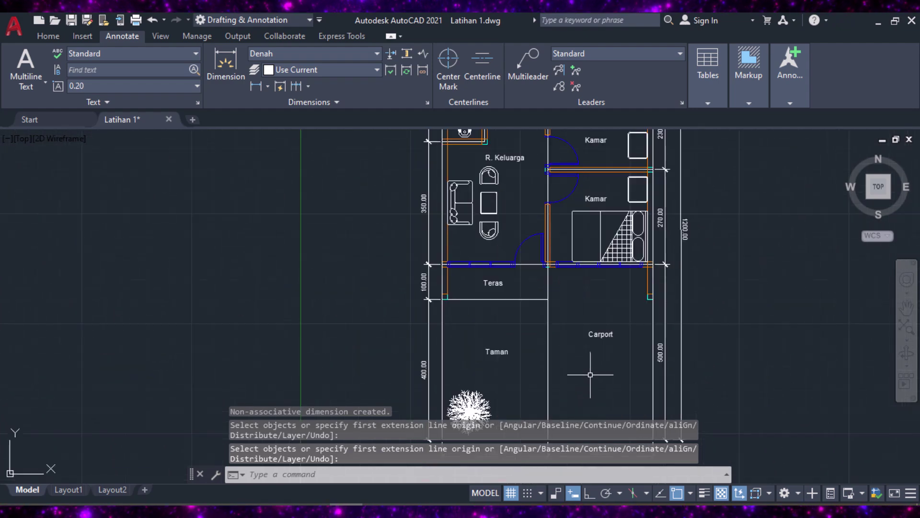
scroll(527, 408, down, 2)
scroll(552, 394, up, 2)
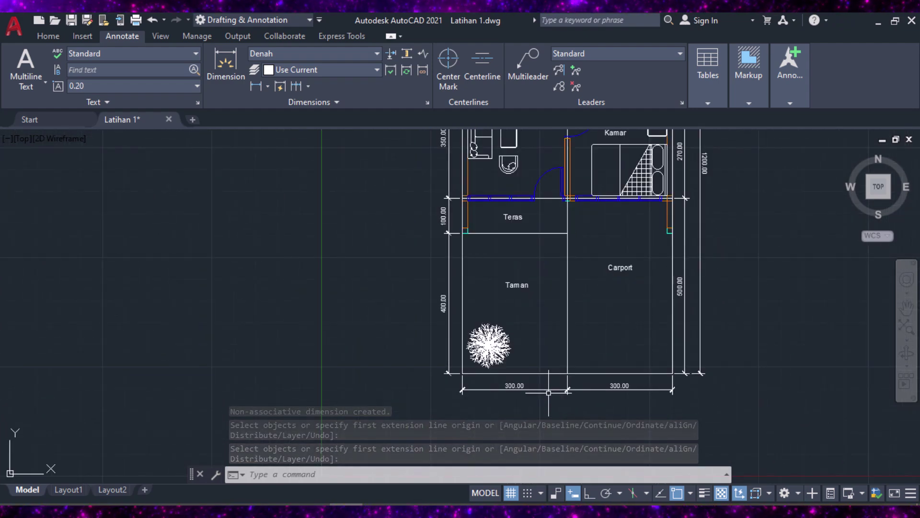
scroll(566, 370, down, 2)
middle_drag(583, 302, 580, 362)
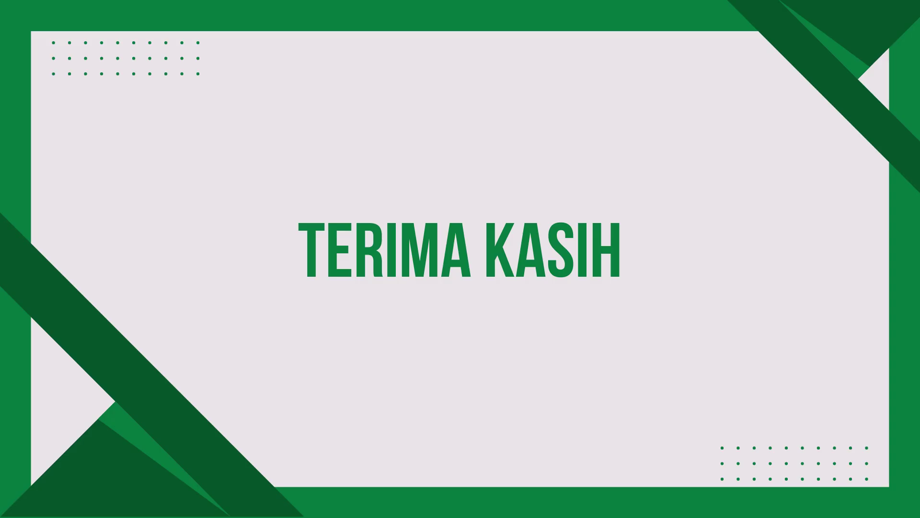